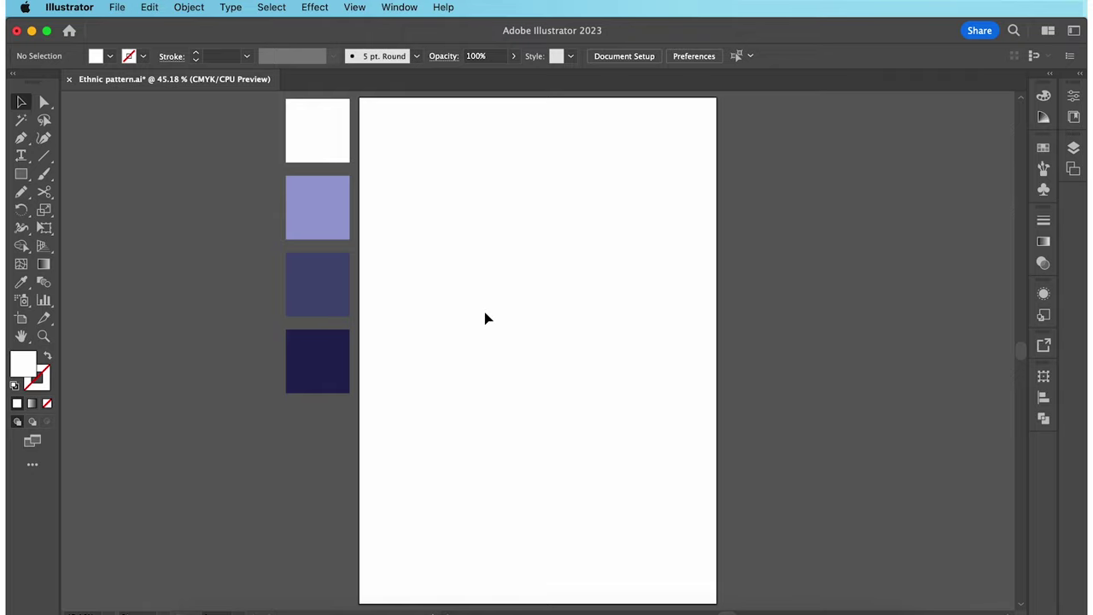
Save the colours of the four squares beside the artboard as a new colour group from the selected artwork, and delete the squares
left_click_drag(252, 154, 342, 371)
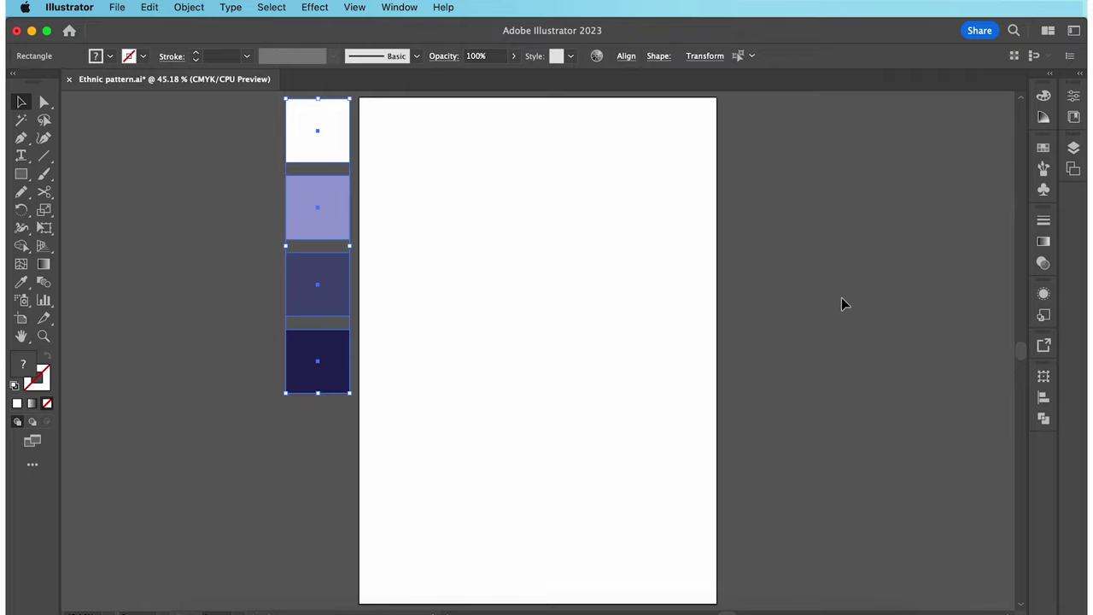
left_click(1043, 150)
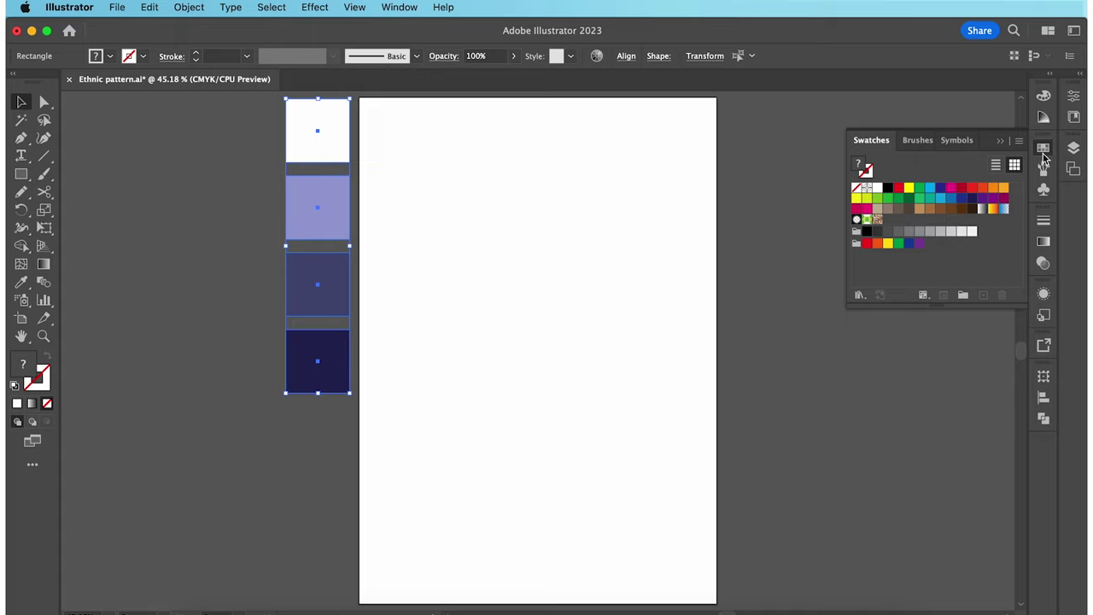
left_click(964, 296)
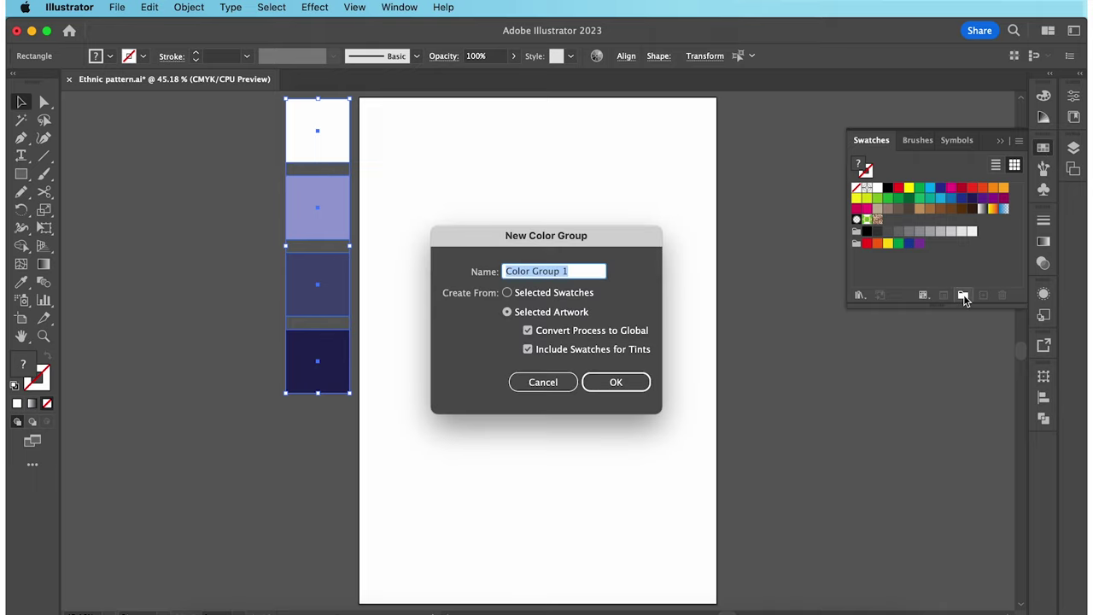
left_click(645, 385)
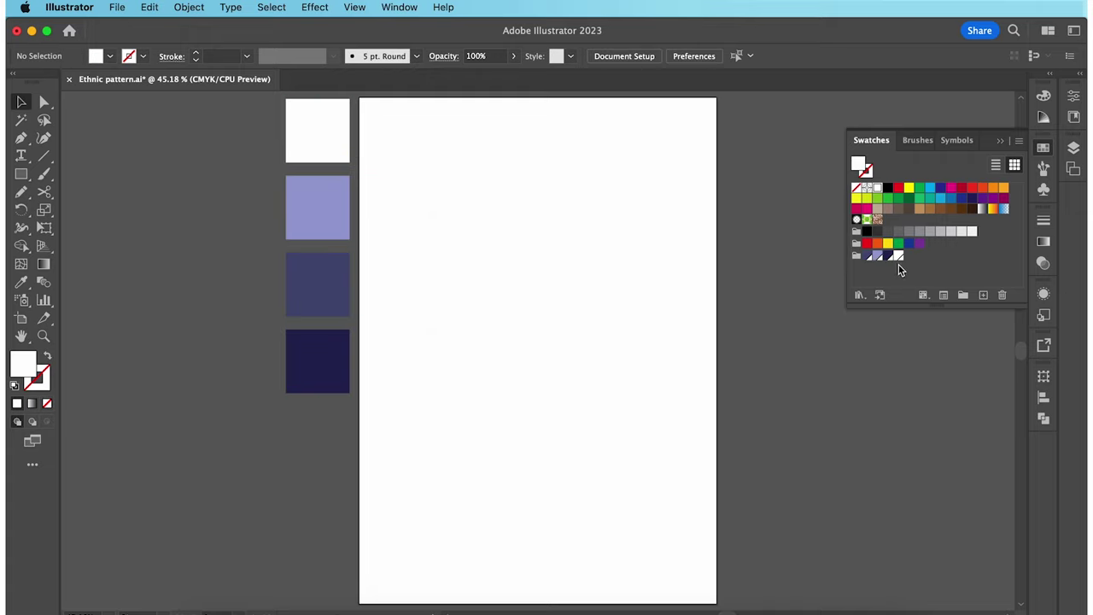
left_click(1043, 149)
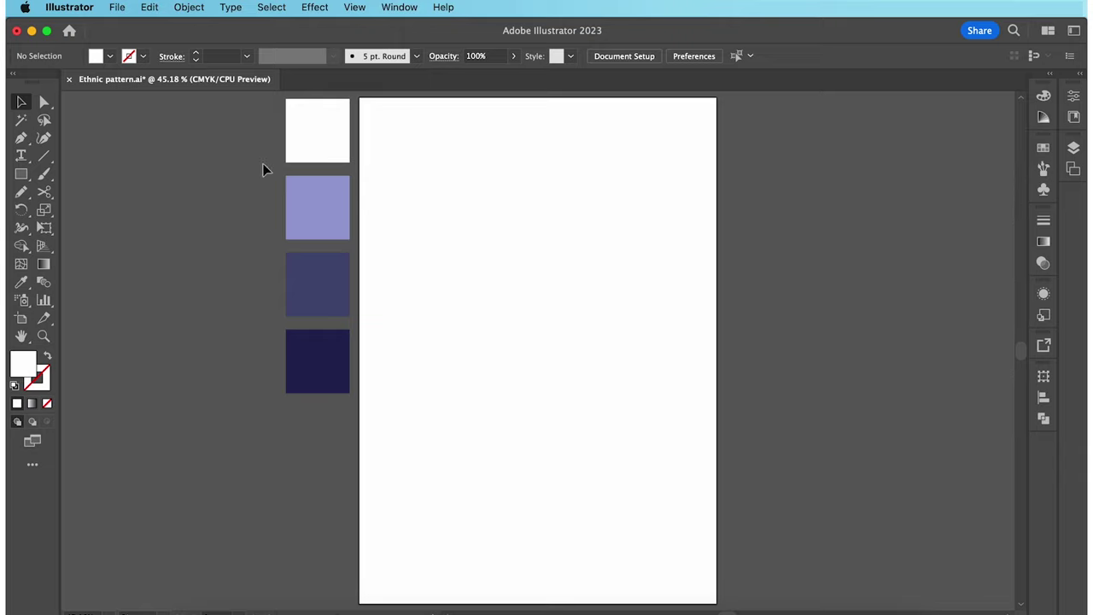
left_click_drag(263, 165, 357, 374)
key("Delete")
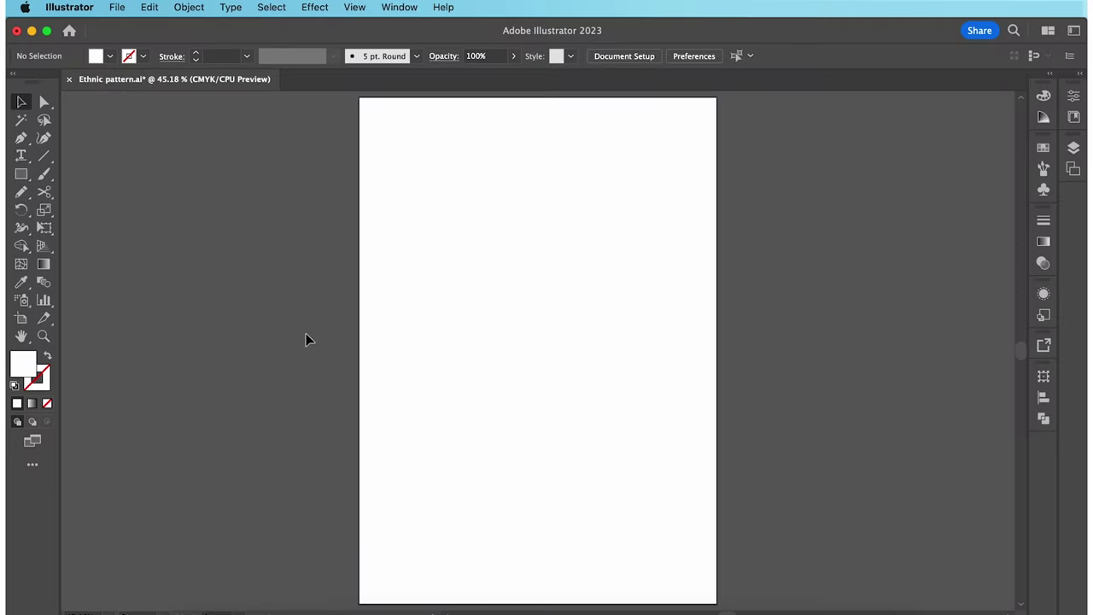
Draw a straight vertical line down the middle of the artboard with the Pen tool, using no fill and a black 1 px stroke
key("p")
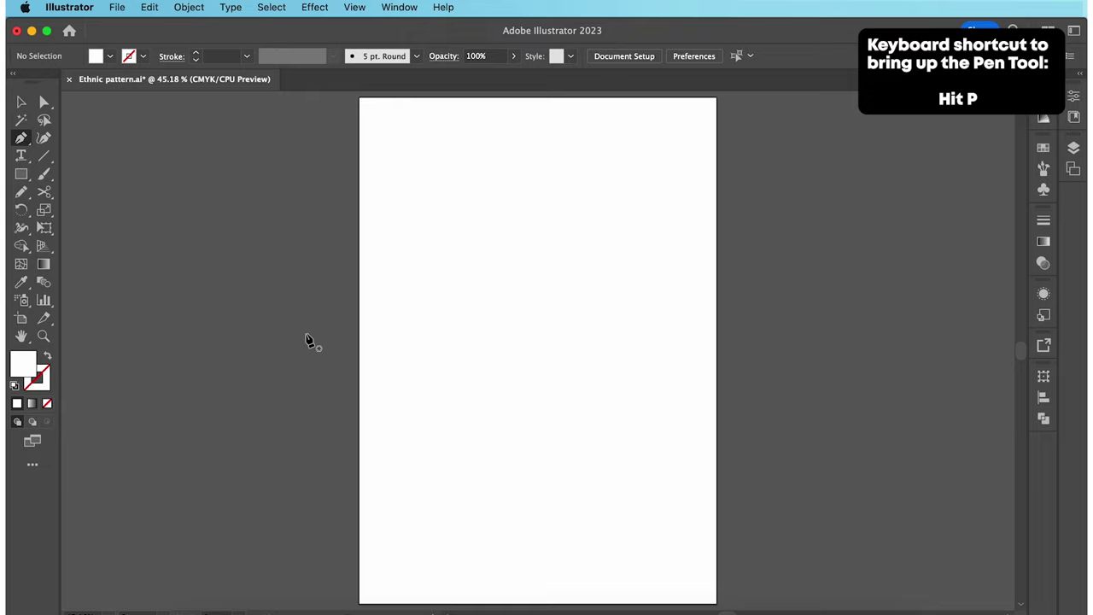
left_click(144, 56)
left_click(47, 82)
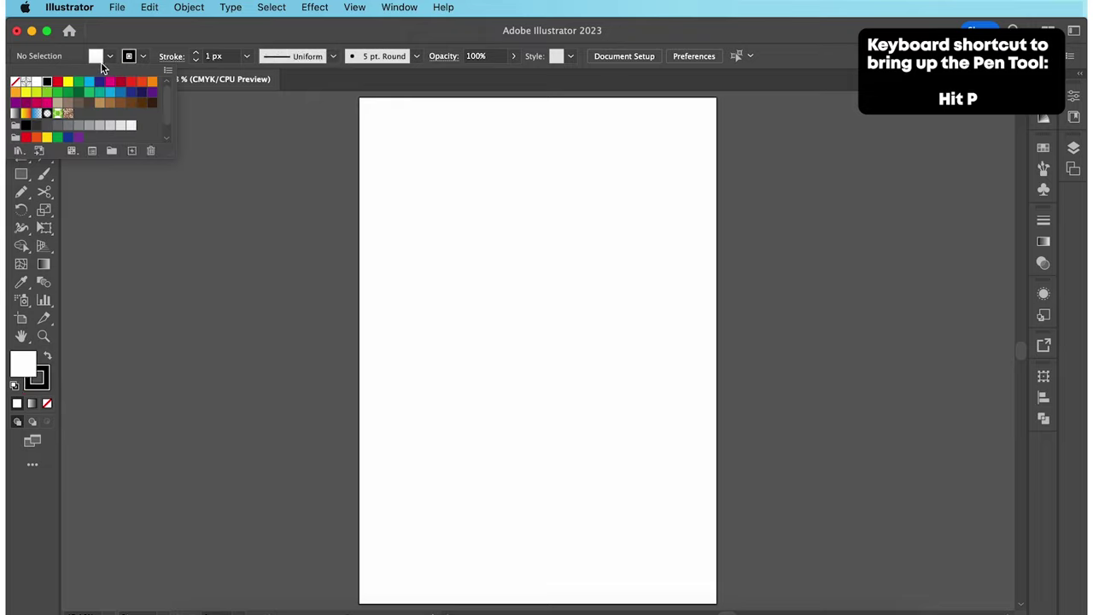
left_click(110, 57)
left_click(15, 82)
left_click(73, 62)
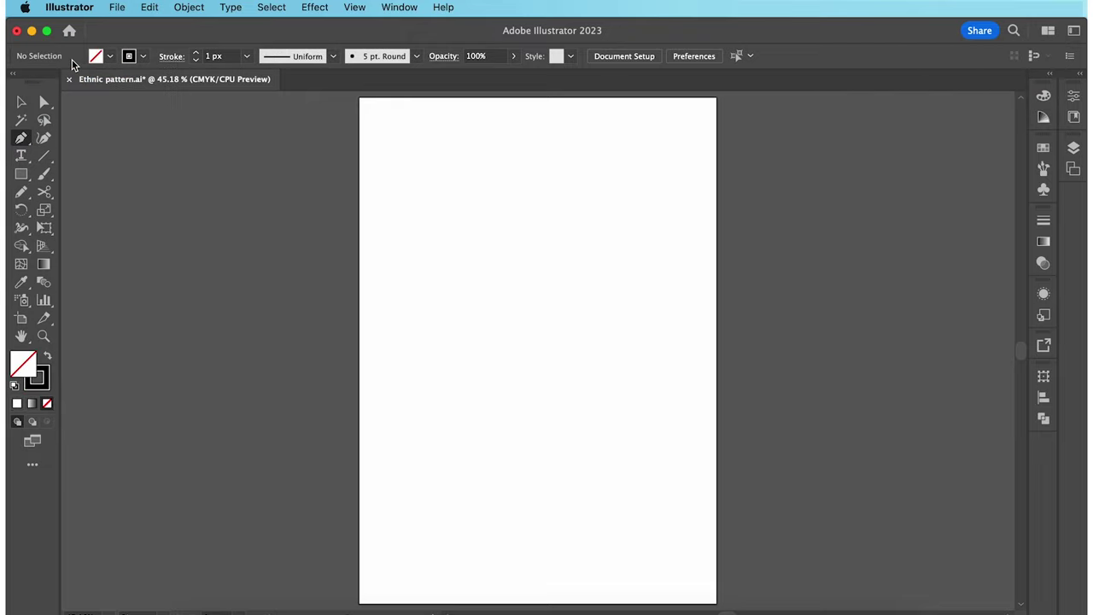
left_click(535, 232)
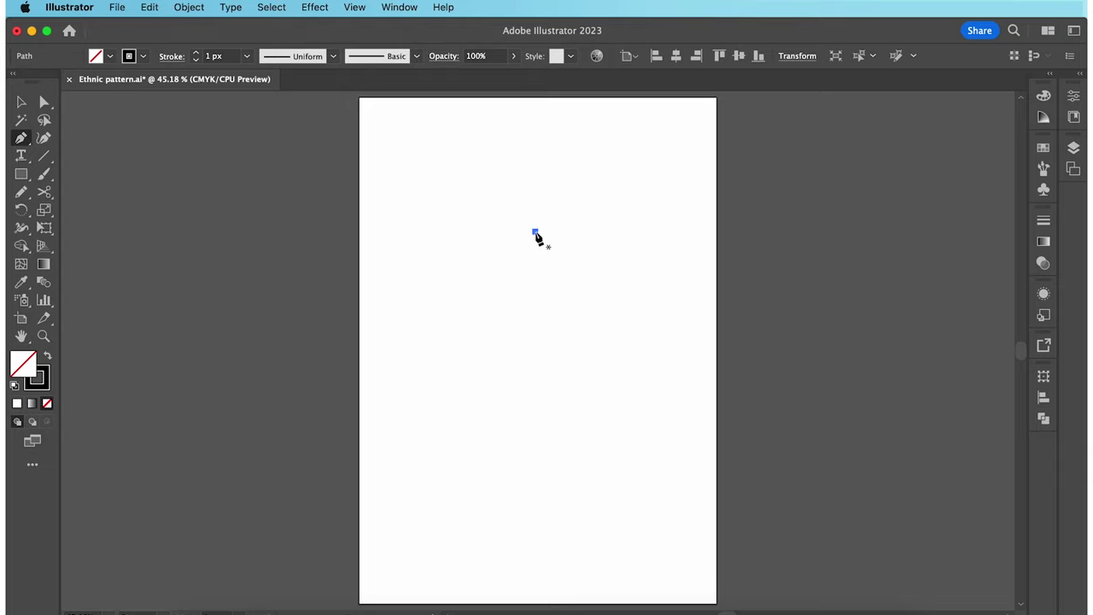
left_click(536, 487)
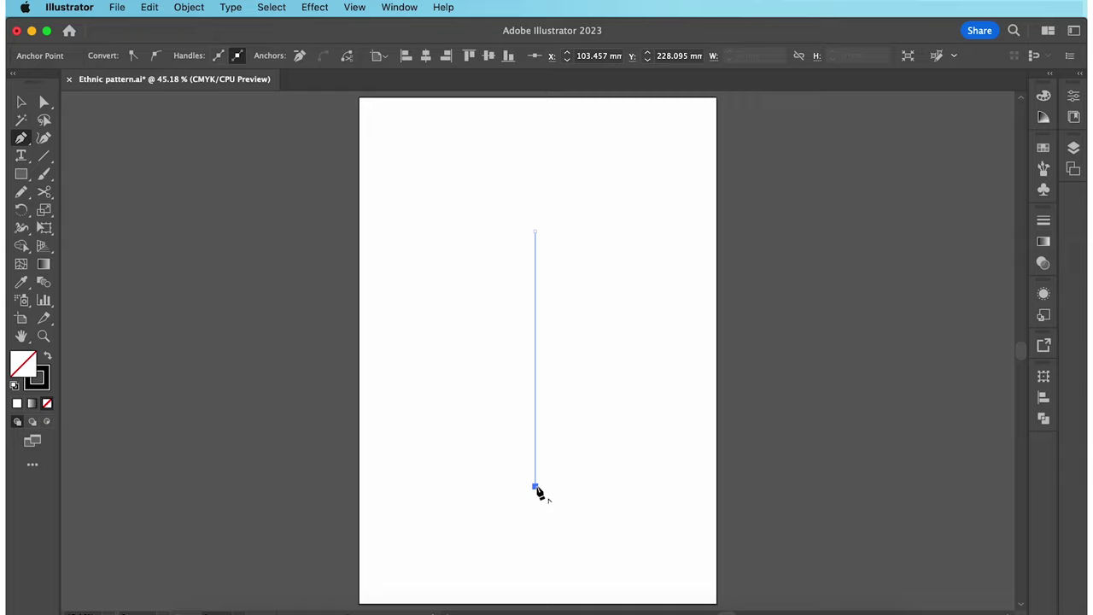
key("d")
key("v")
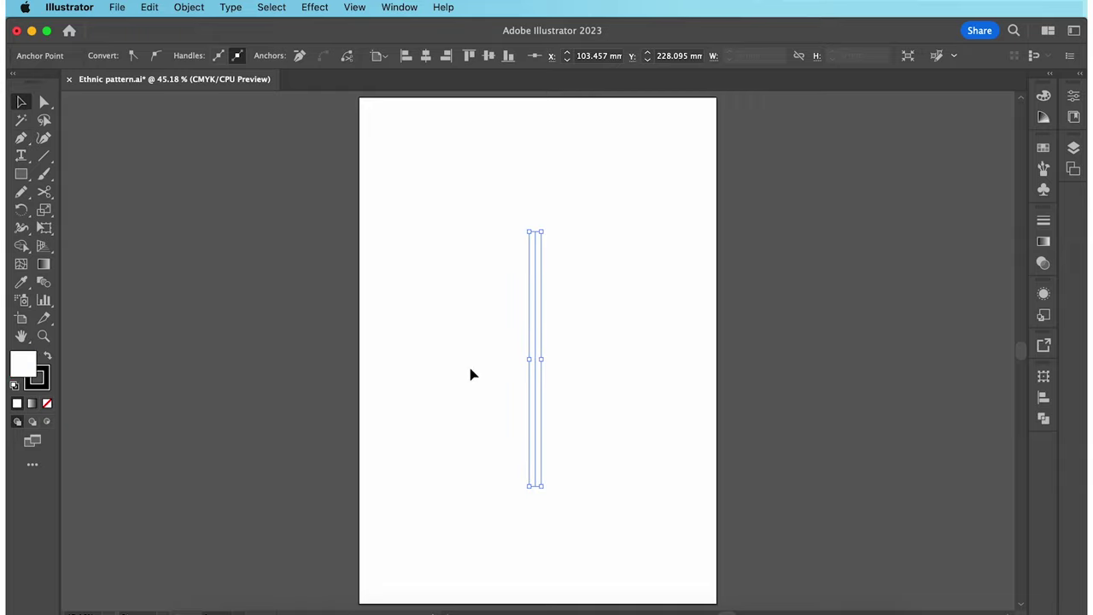
Apply a mirror repeat to the vertical line and delete the line, keeping the empty mirror repeat open for editing
left_click(200, 8)
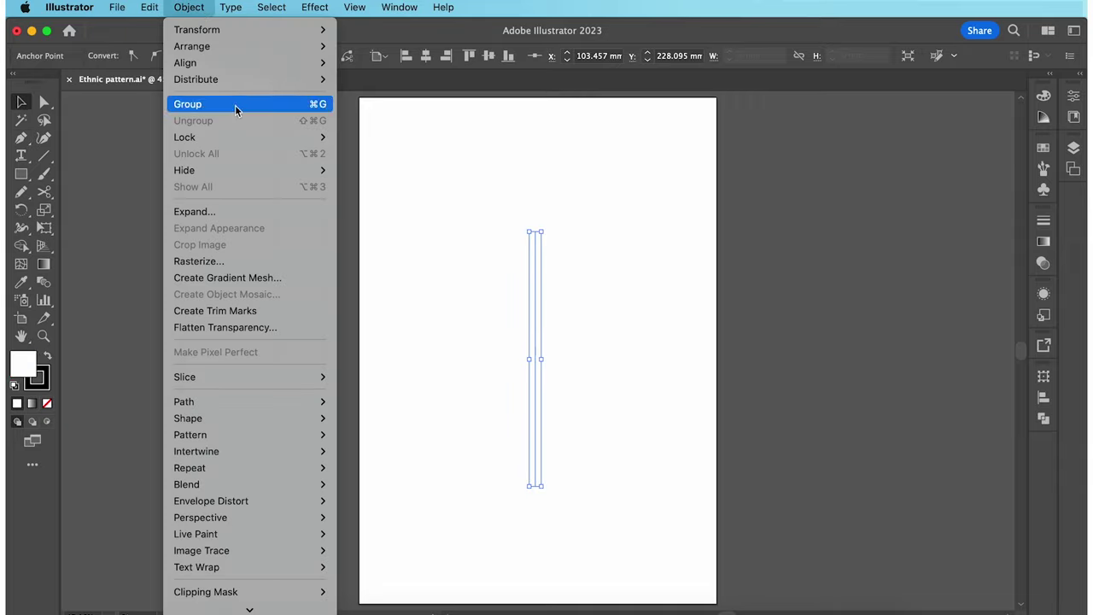
mouse_move(288, 468)
left_click(362, 504)
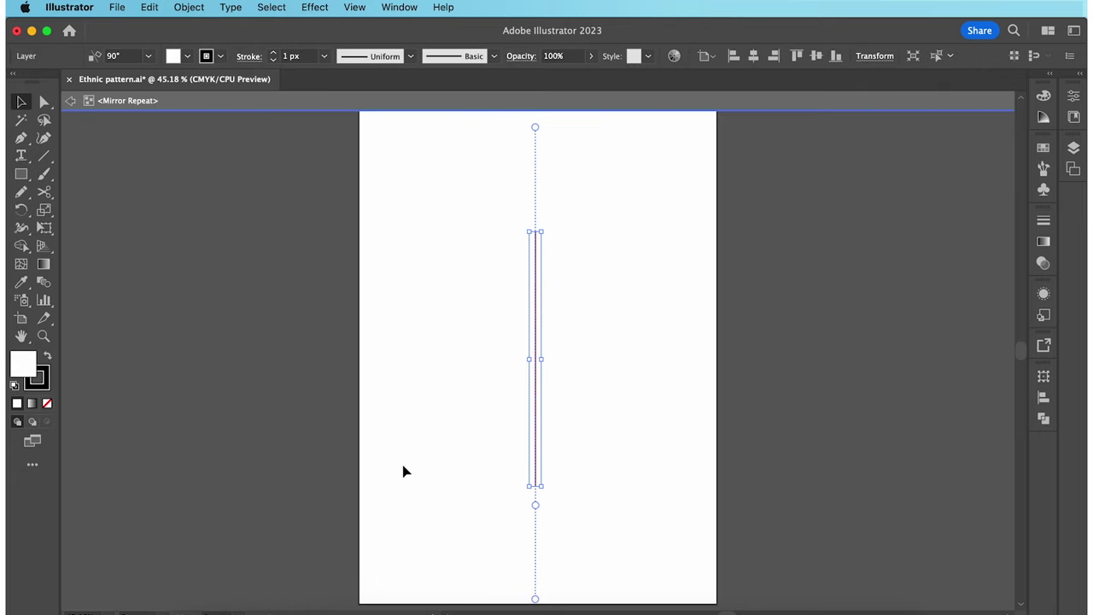
left_click(454, 442)
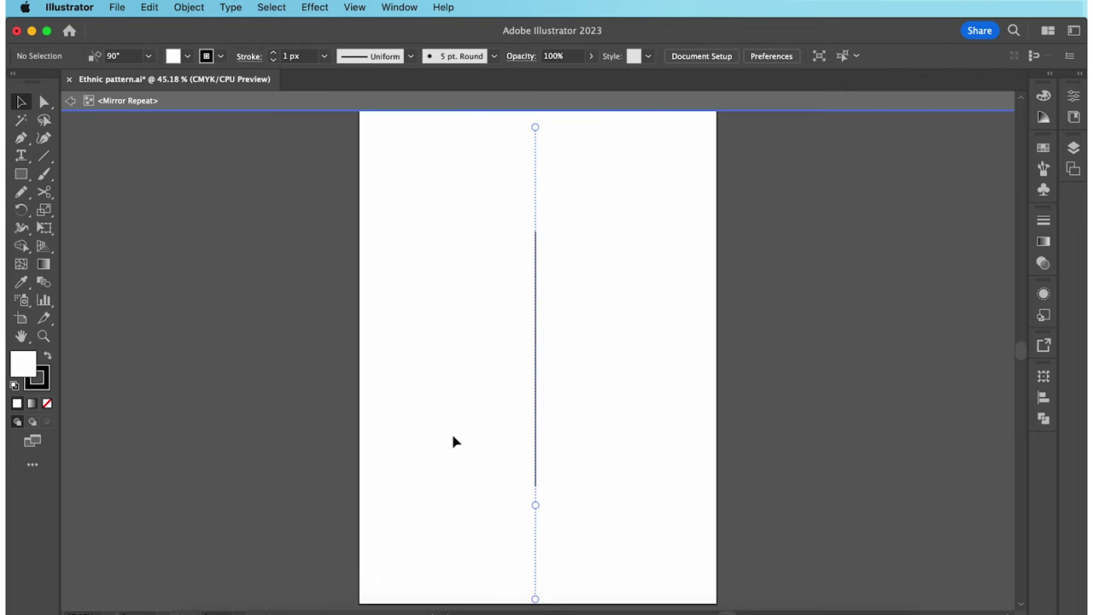
left_click_drag(453, 441, 543, 407)
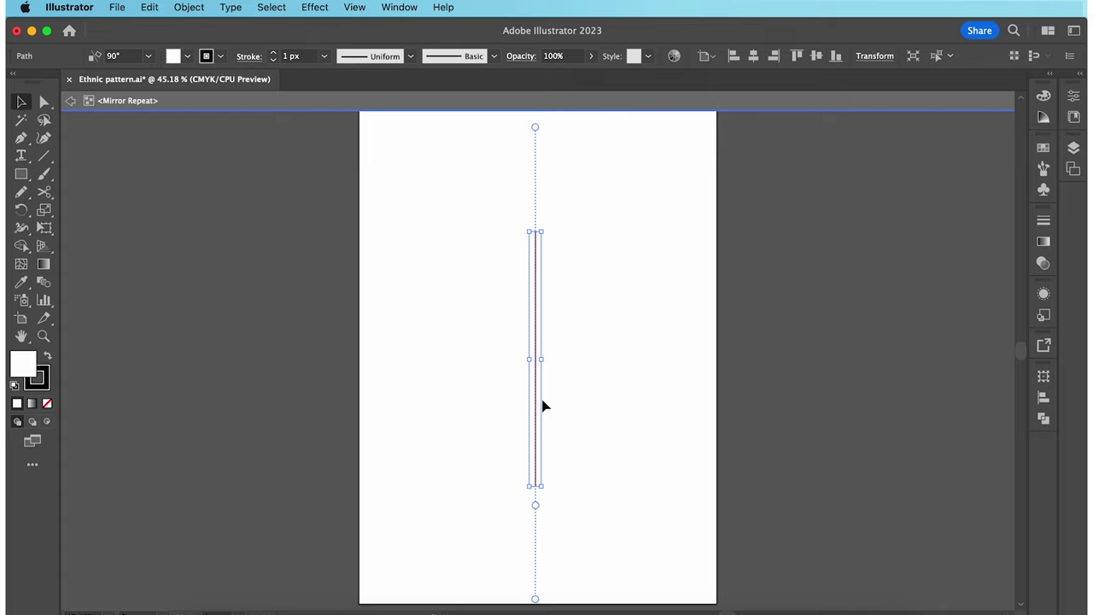
key("Delete")
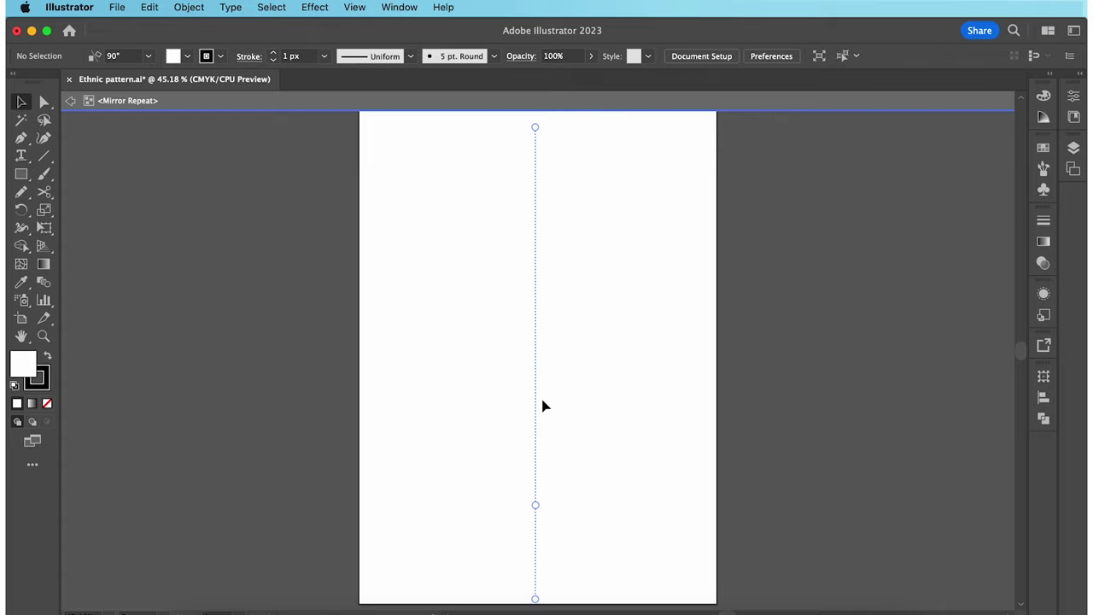
Paint four curled strokes stacked along the mirror axis with the Paintbrush, and leave the mirror repeat's editing mode
left_click(43, 173)
mouse_move(466, 433)
left_mouse_down()
mouse_move(468, 460)
mouse_move(427, 430)
mouse_move(461, 404)
mouse_move(534, 433)
left_mouse_up()
mouse_move(470, 357)
left_mouse_down()
mouse_move(504, 377)
mouse_move(552, 399)
mouse_move(563, 373)
left_mouse_up()
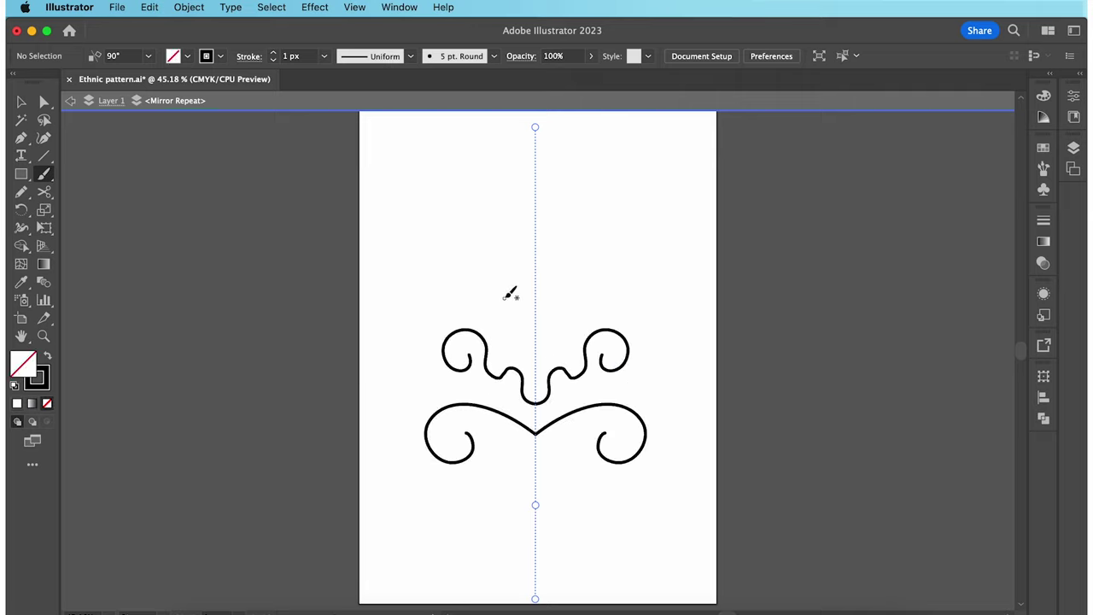
mouse_move(510, 293)
left_mouse_down()
mouse_move(502, 280)
mouse_move(510, 315)
mouse_move(564, 293)
mouse_move(504, 241)
mouse_move(517, 246)
left_mouse_up()
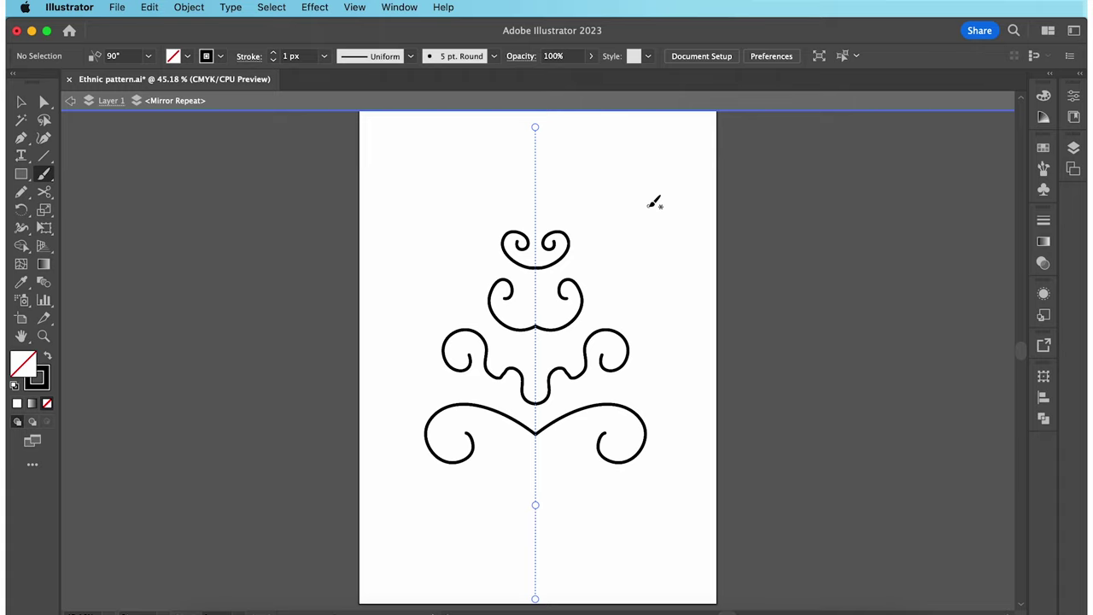
key("v")
key("Escape")
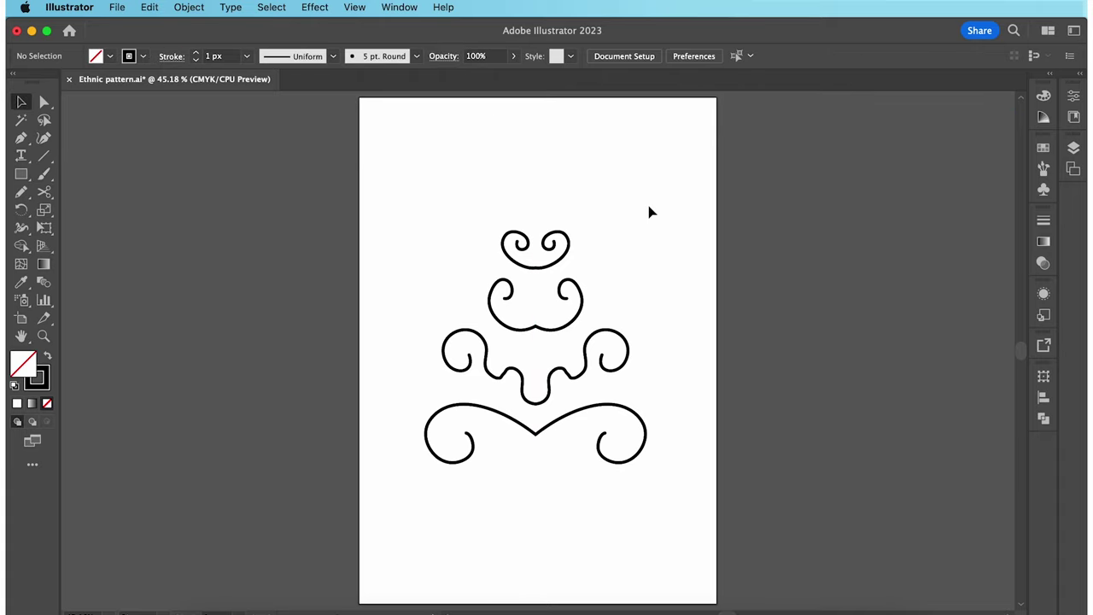
Try moving the mirrored curl motif as one object, and undo the move
left_click_drag(581, 316, 608, 311)
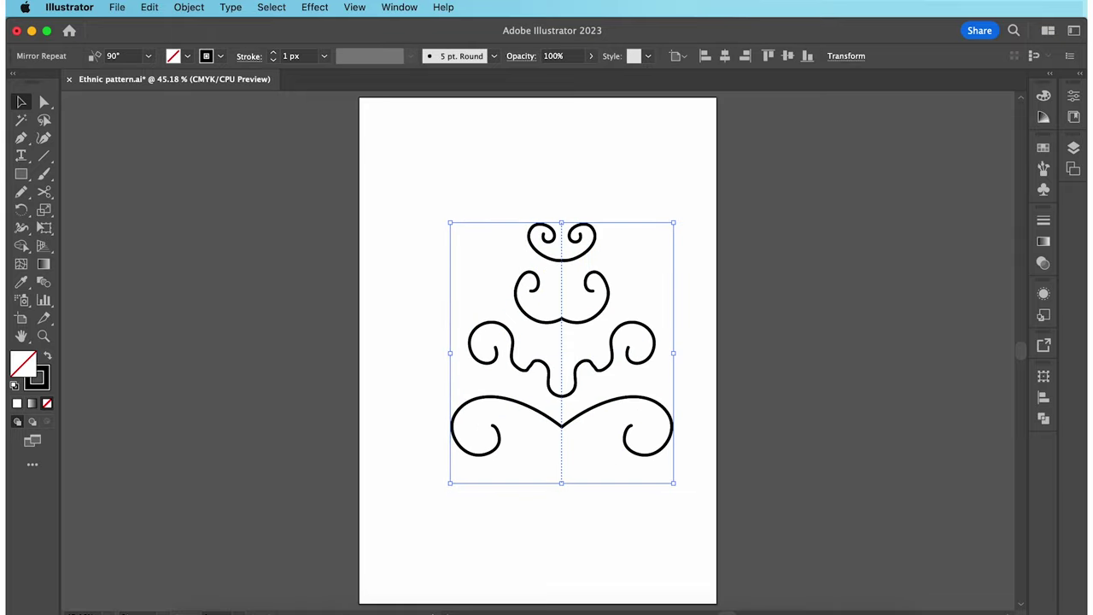
key("super+z")
left_click(730, 324)
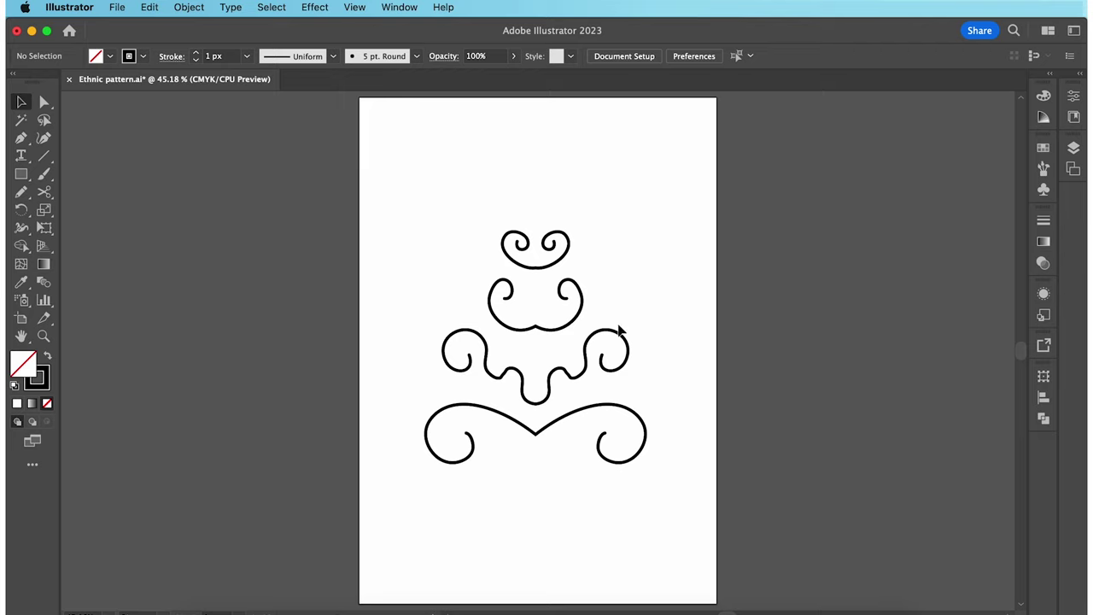
Reopen the mirror repeat for editing and delete all the curled strokes inside it
left_click(568, 329)
double_click(568, 328)
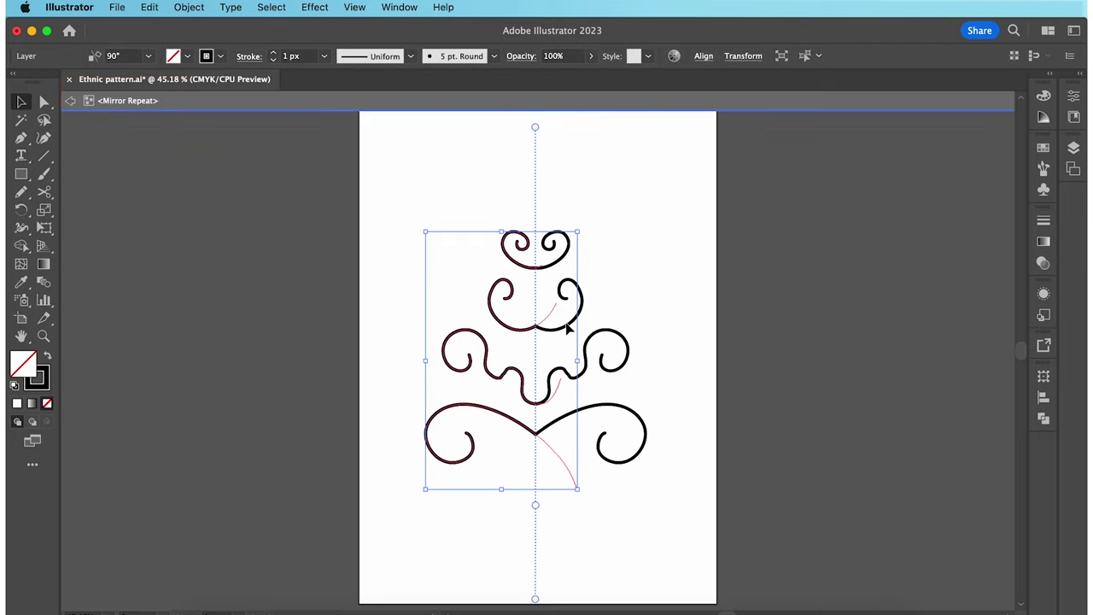
left_click_drag(392, 198, 530, 485)
key("Delete")
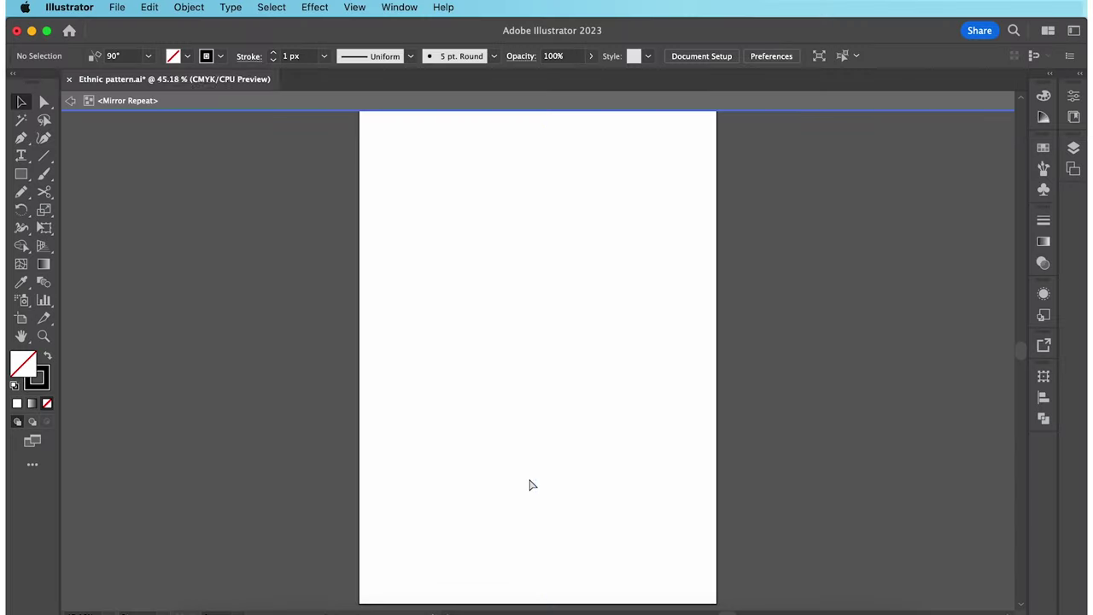
Draw a closed half-teardrop petal with the Pen tool inside the mirror repeat, with a straight vertical edge, rounded top and pointed base
key("super+equal")
key("super+equal")
key("super+equal")
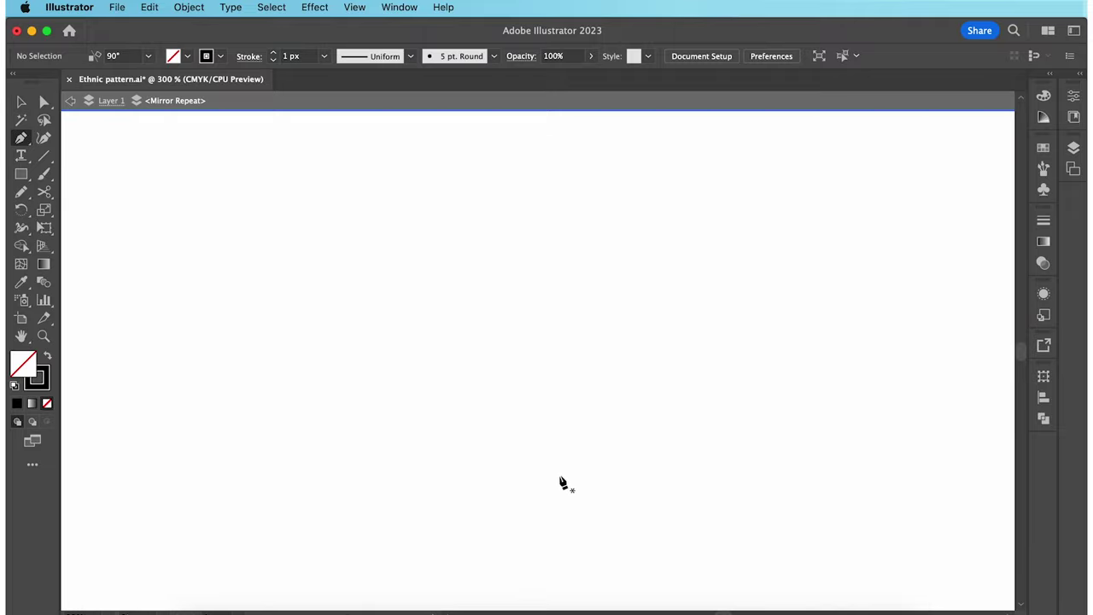
left_click(522, 475)
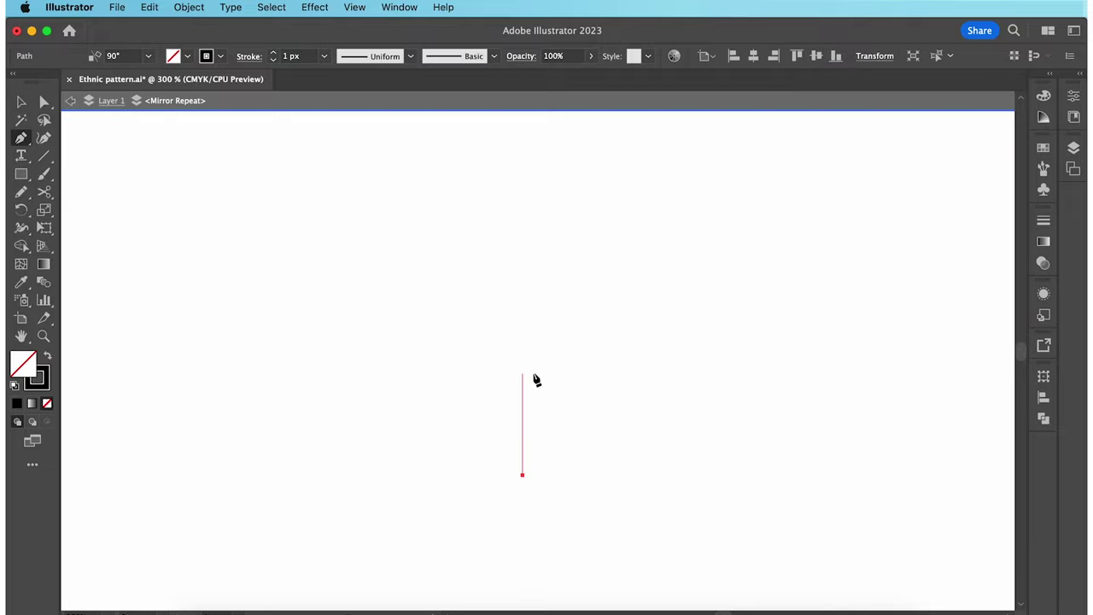
left_click(522, 276, "shift")
left_click_drag(574, 219, 620, 219)
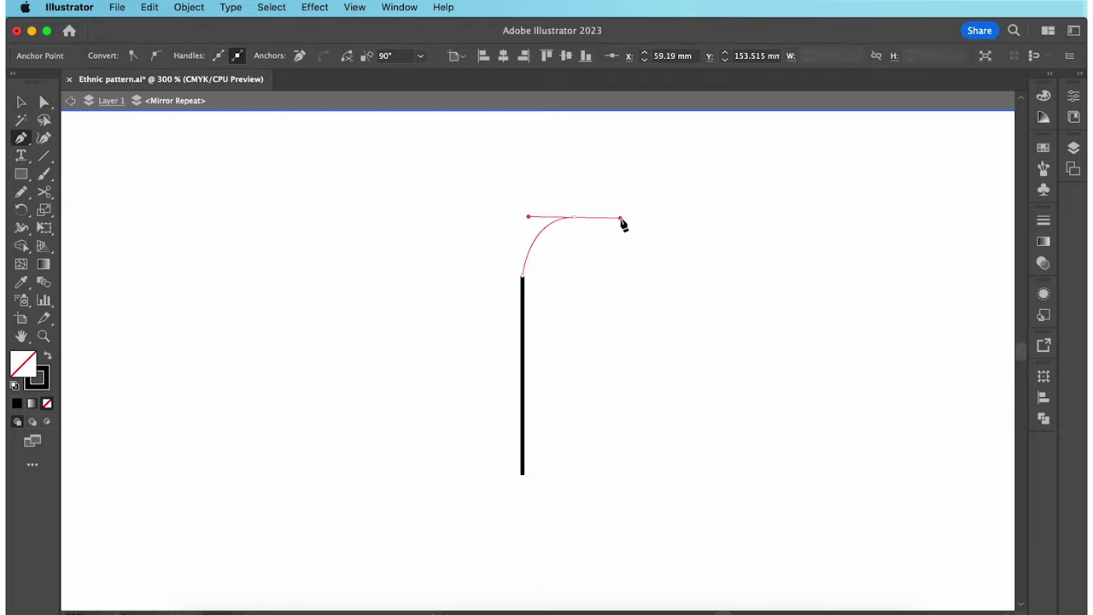
left_click_drag(641, 282, 642, 321)
left_click_drag(524, 477, 464, 527)
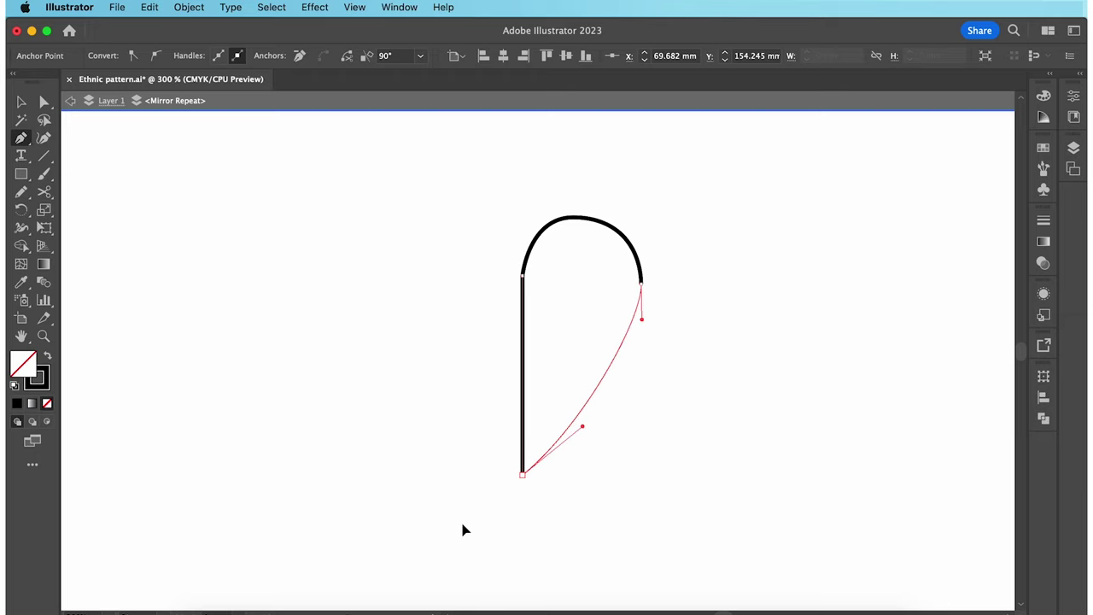
key("v")
Offset the petal's path by 1.2 mm with miter joins and a miter limit of 4
left_click(486, 529)
left_click(523, 476)
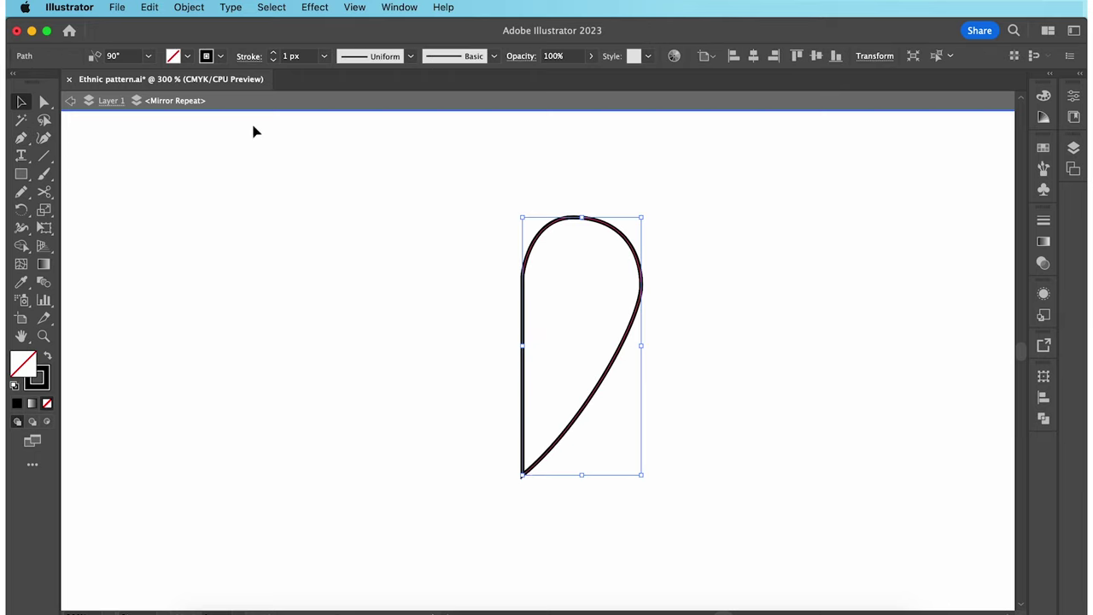
left_click(195, 8)
mouse_move(288, 405)
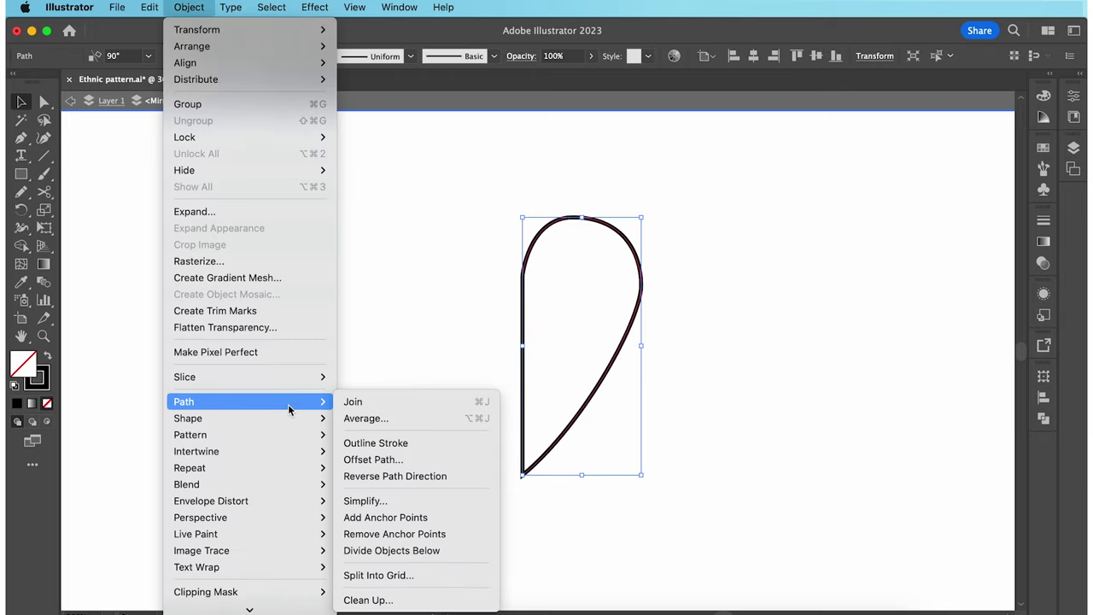
left_click(433, 460)
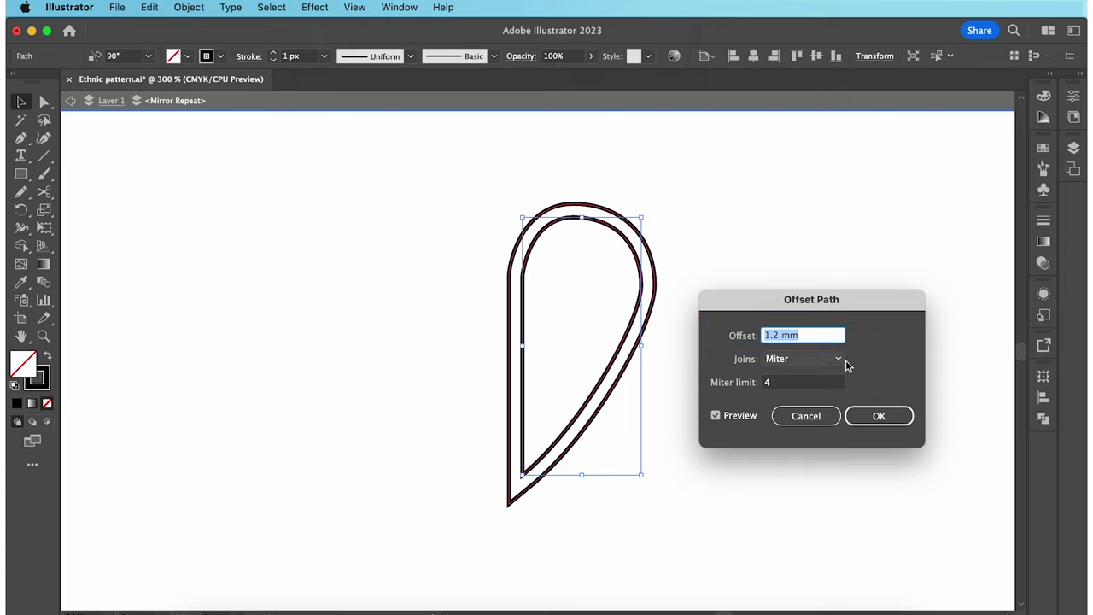
left_click(880, 416)
left_click(882, 413)
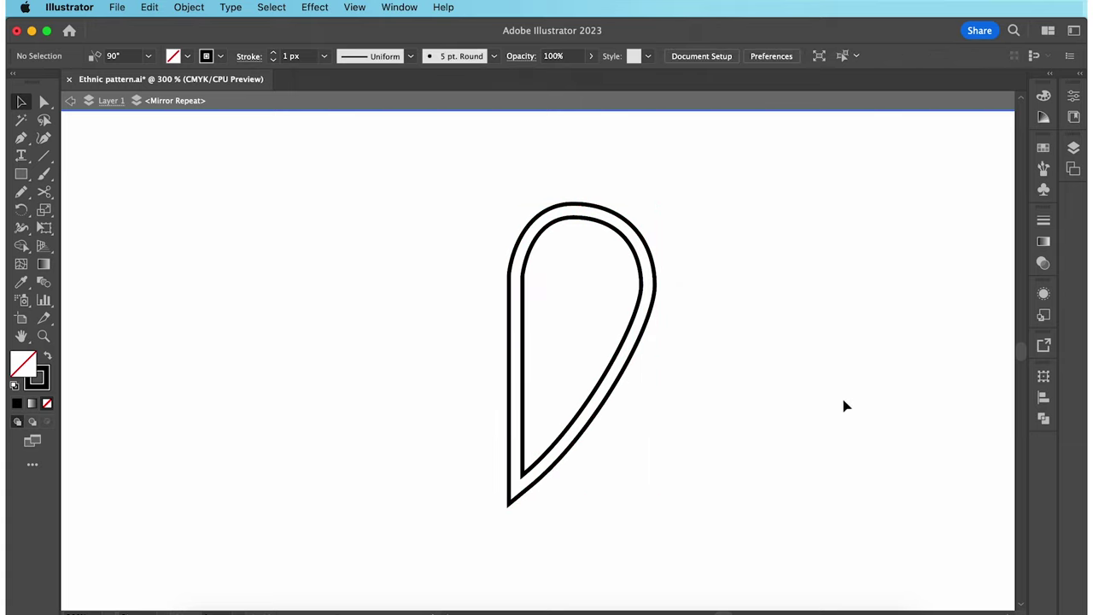
Swap the inner petal's fill and stroke to give it a solid black fill without an outline
left_click(621, 359)
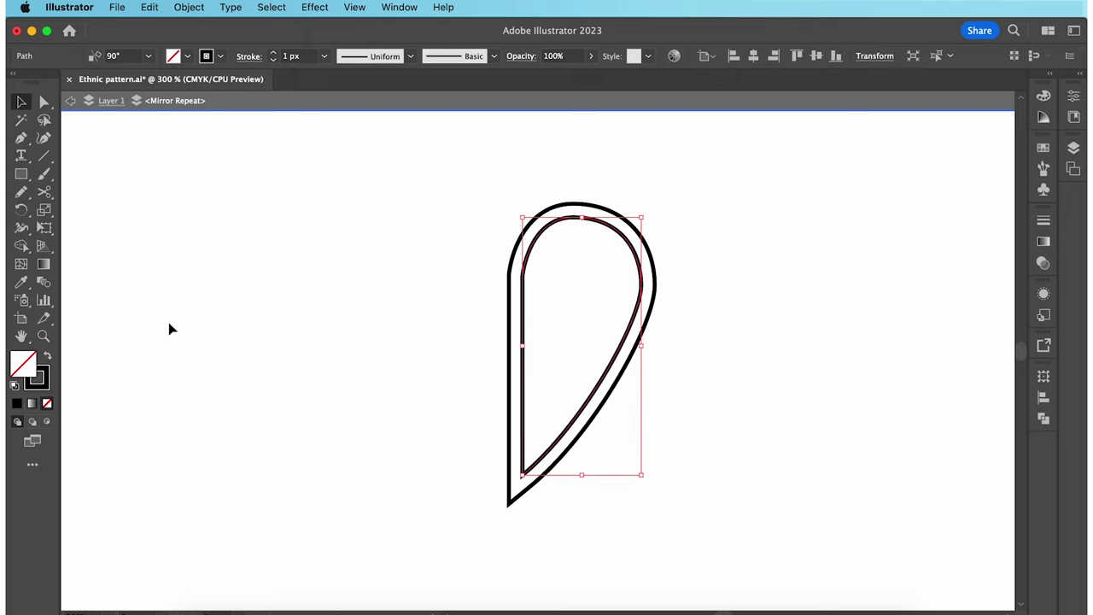
left_click(48, 358)
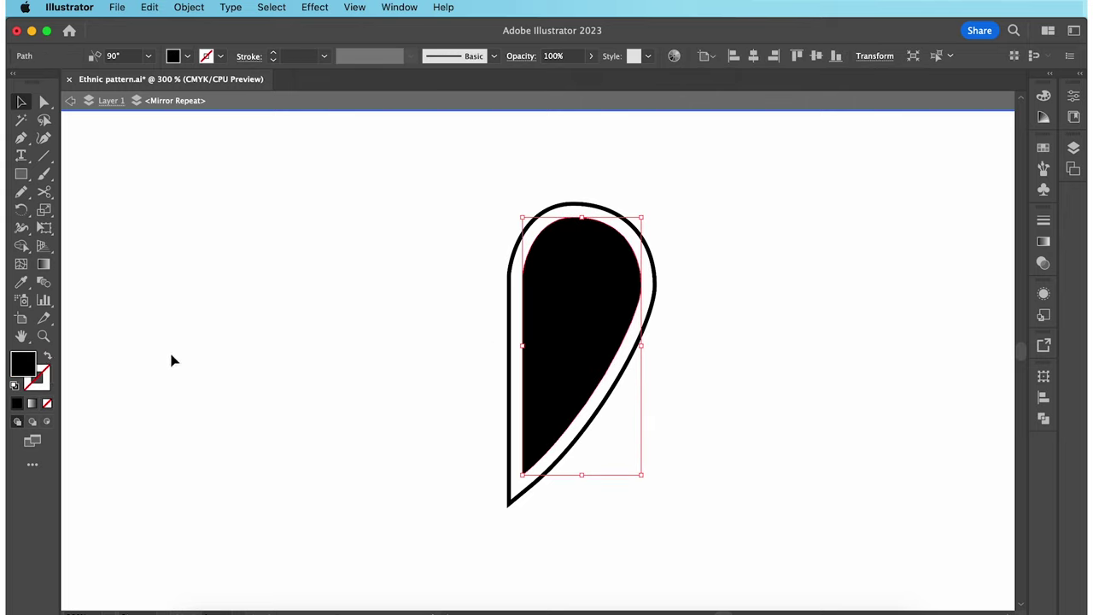
left_click(389, 377)
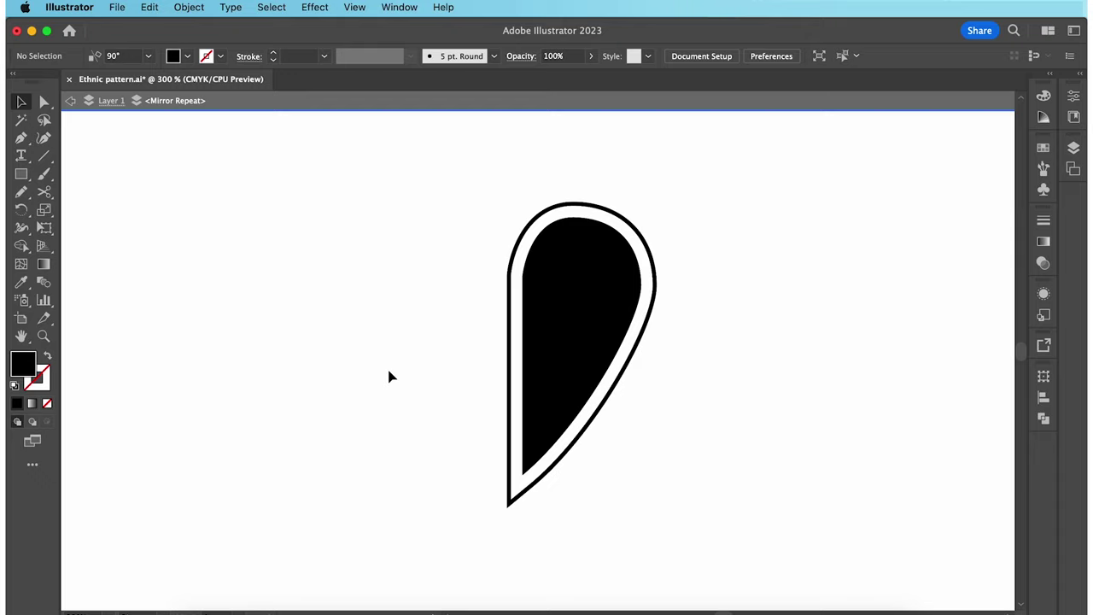
Draw a closed white shape with the Pen tool, with five thin spikes fanning upward from the black petal's pointed base
key("p")
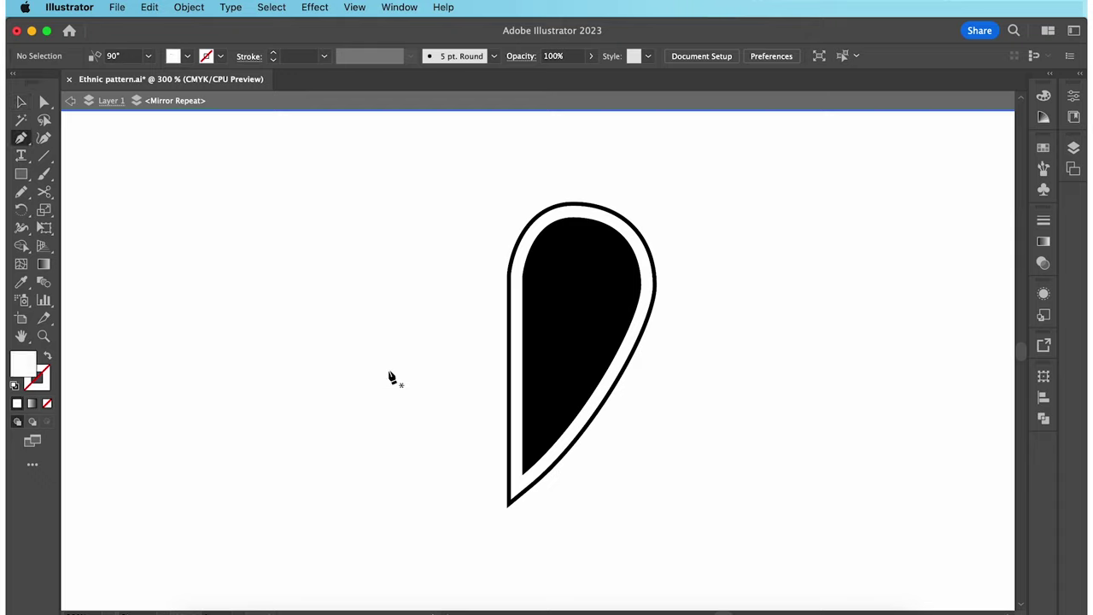
left_click(523, 470)
left_click_drag(629, 301, 659, 240)
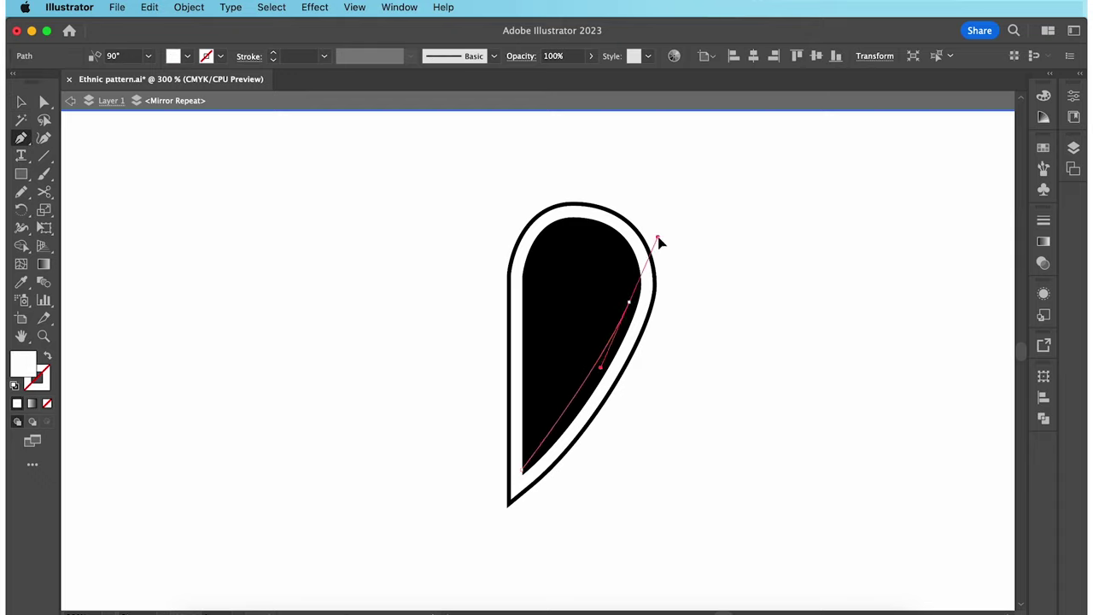
left_click(629, 302)
left_click_drag(523, 468, 540, 444)
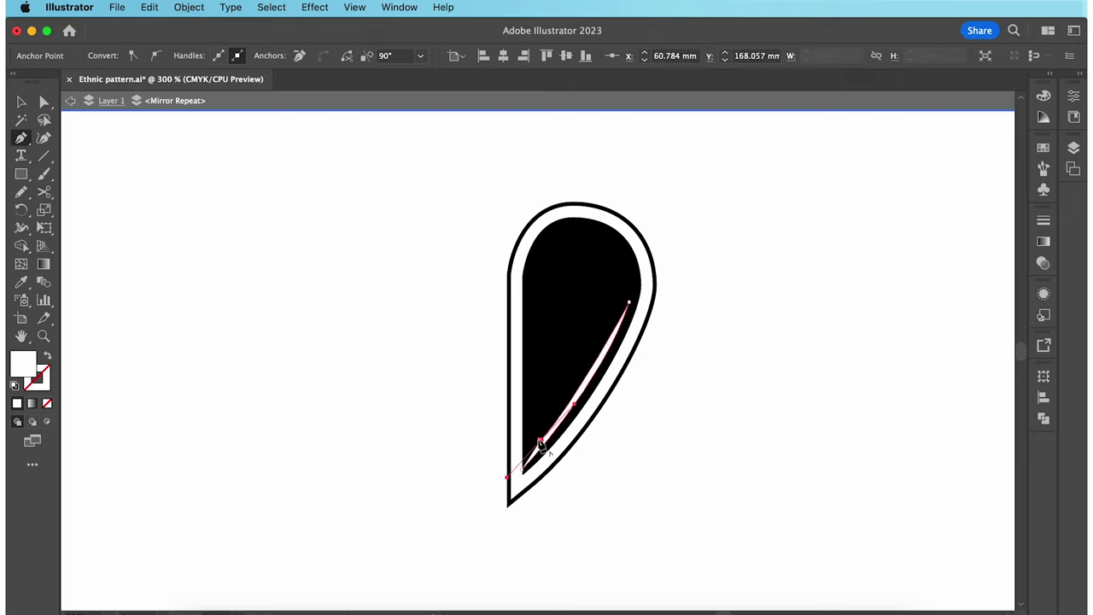
left_click(540, 440)
left_click_drag(605, 315, 615, 290)
left_click(605, 315)
left_click_drag(536, 429, 521, 445)
left_click(536, 430)
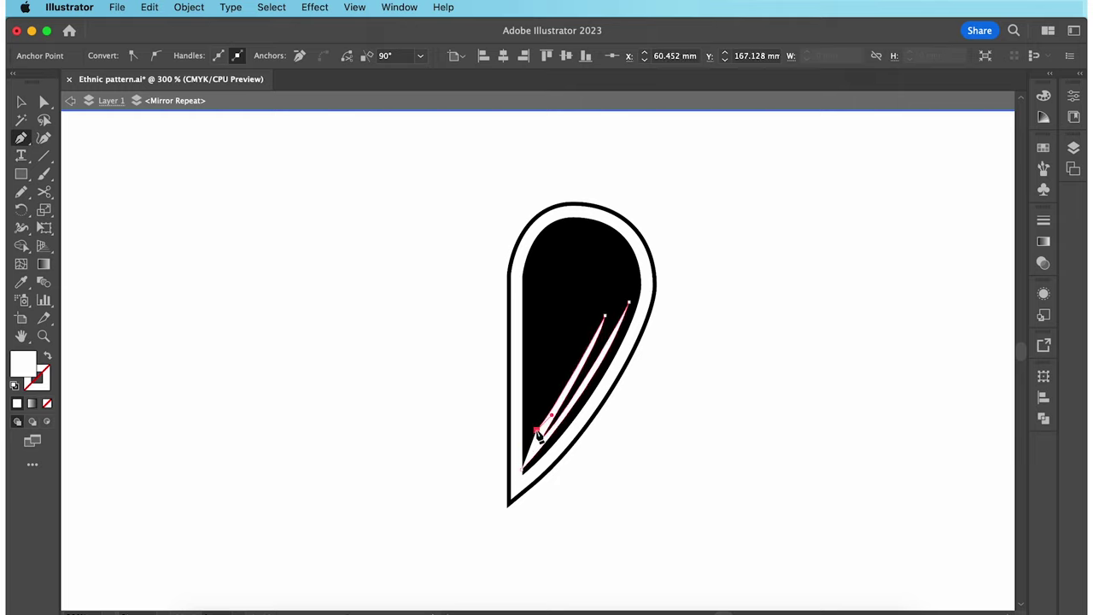
left_click_drag(591, 300, 600, 286)
left_click(591, 300)
left_click(534, 418)
left_click(562, 323)
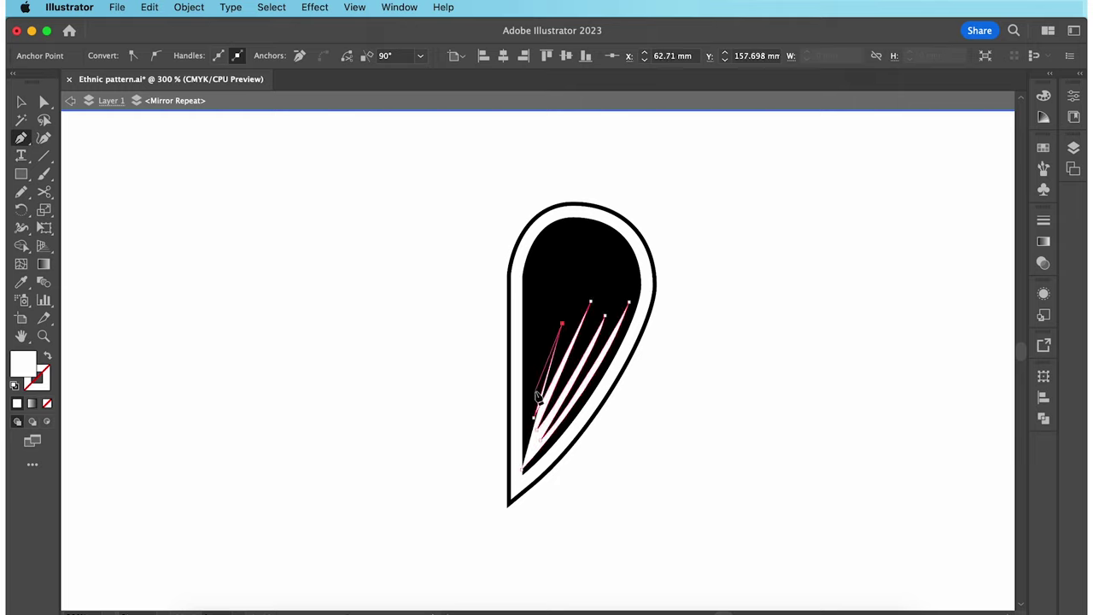
left_click(532, 408)
left_click(539, 337)
left_click_drag(522, 470, 536, 524)
key("v")
left_click(583, 509)
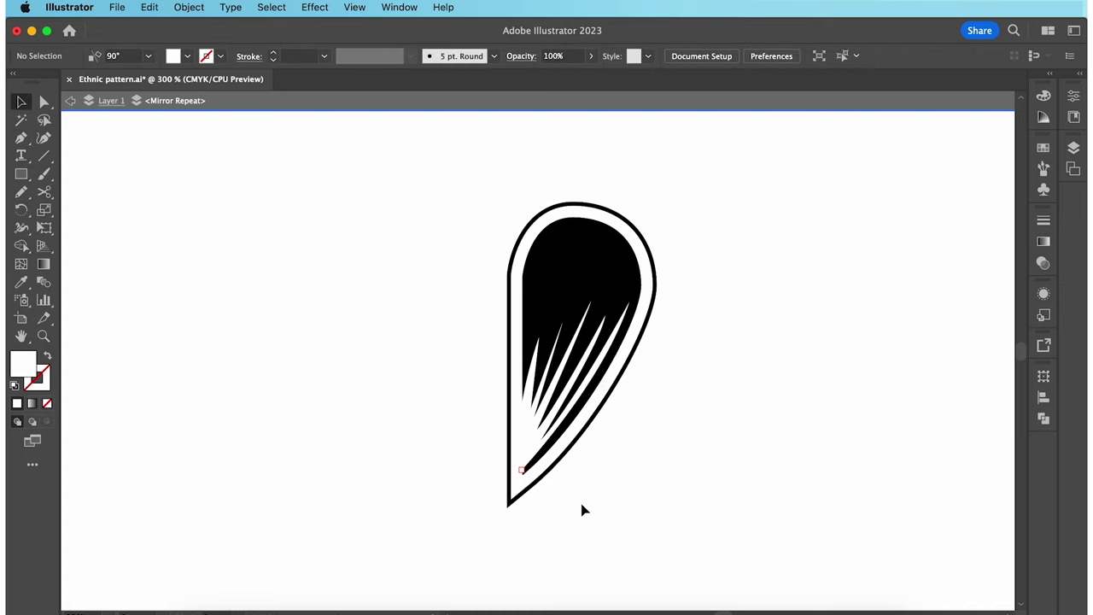
Cut the white spikes out of the inner black petal with the Pathfinder's Minus Front operation
left_click(532, 446)
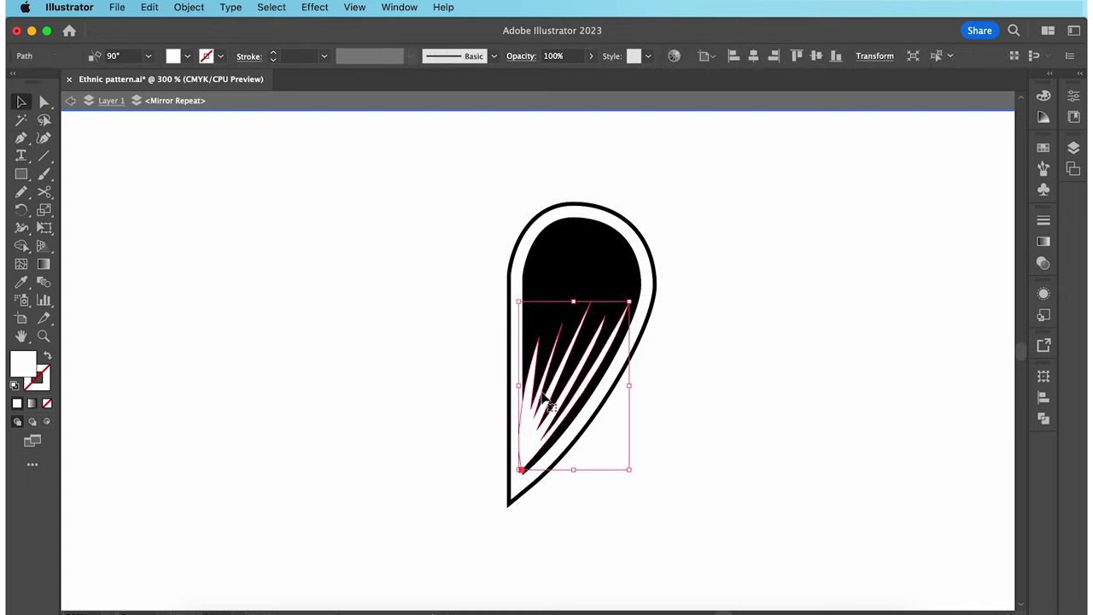
left_click(577, 269, "shift")
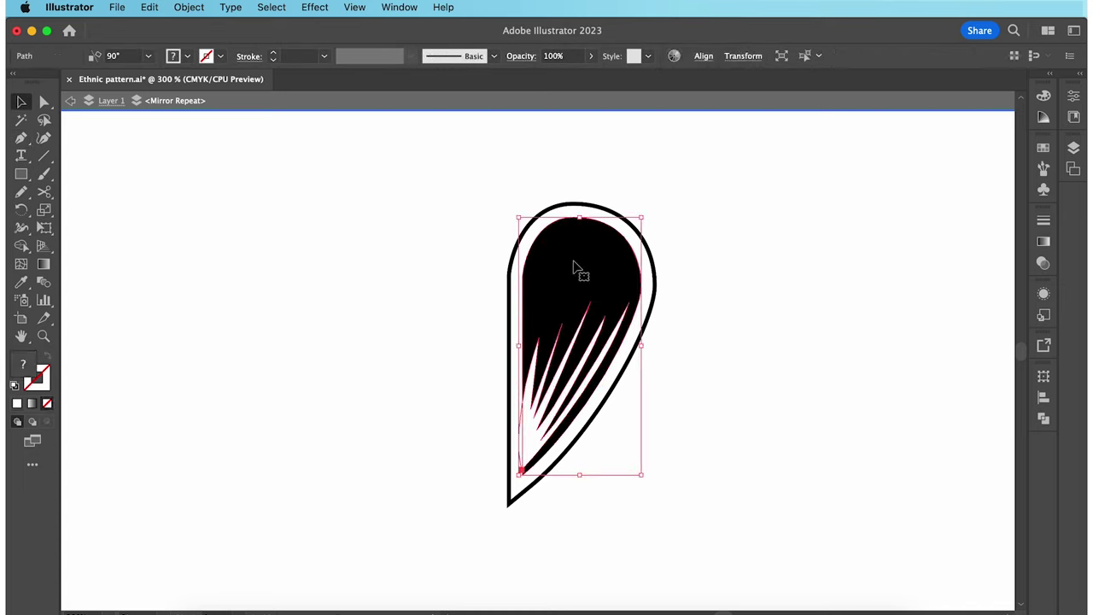
left_click(1043, 417)
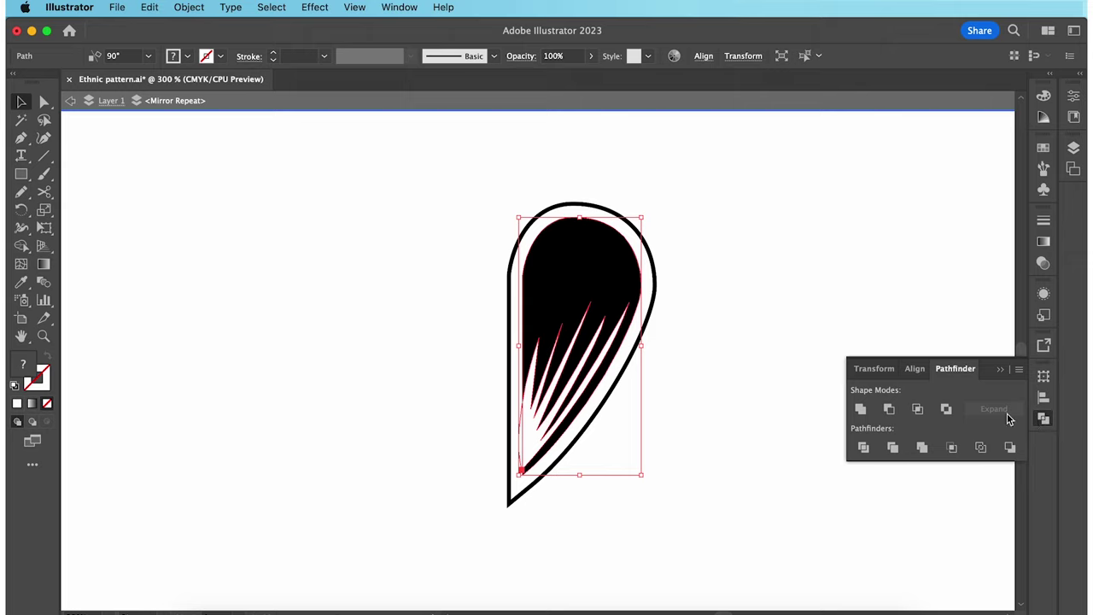
left_click(890, 413)
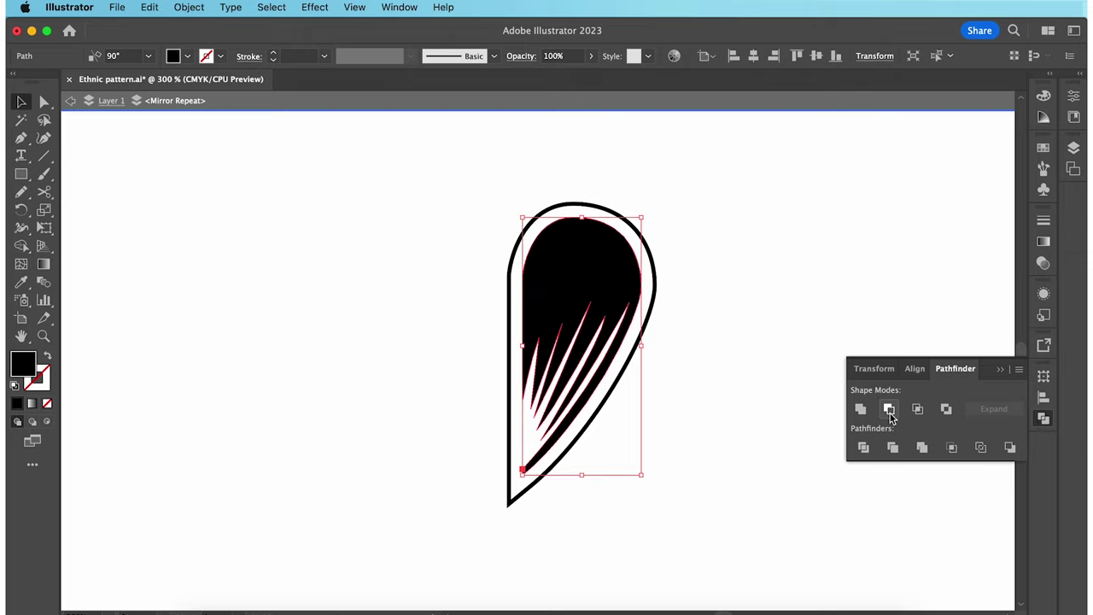
left_click(1044, 417)
left_click(742, 385)
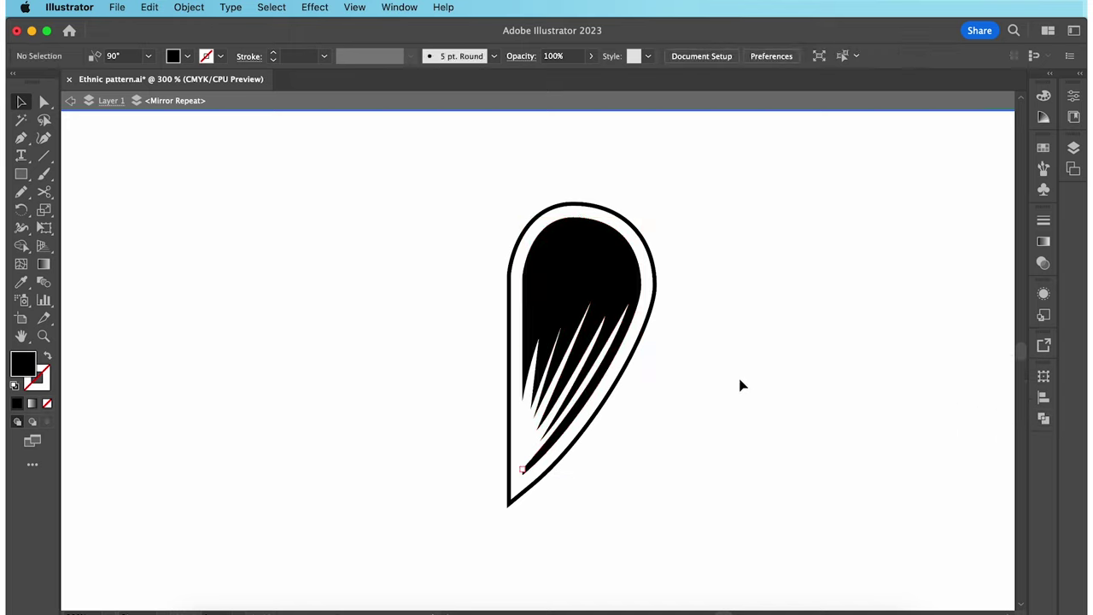
Reflect a copy of both petal parts across the vertical axis and move it beside the original to form a heart-shaped petal
right_click(555, 295)
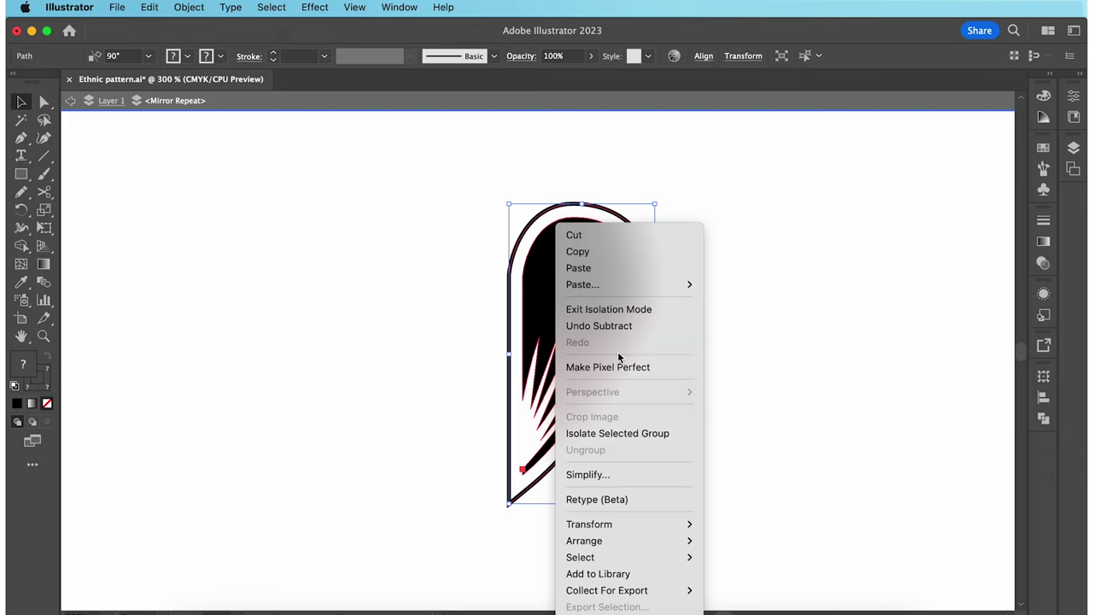
mouse_move(689, 523)
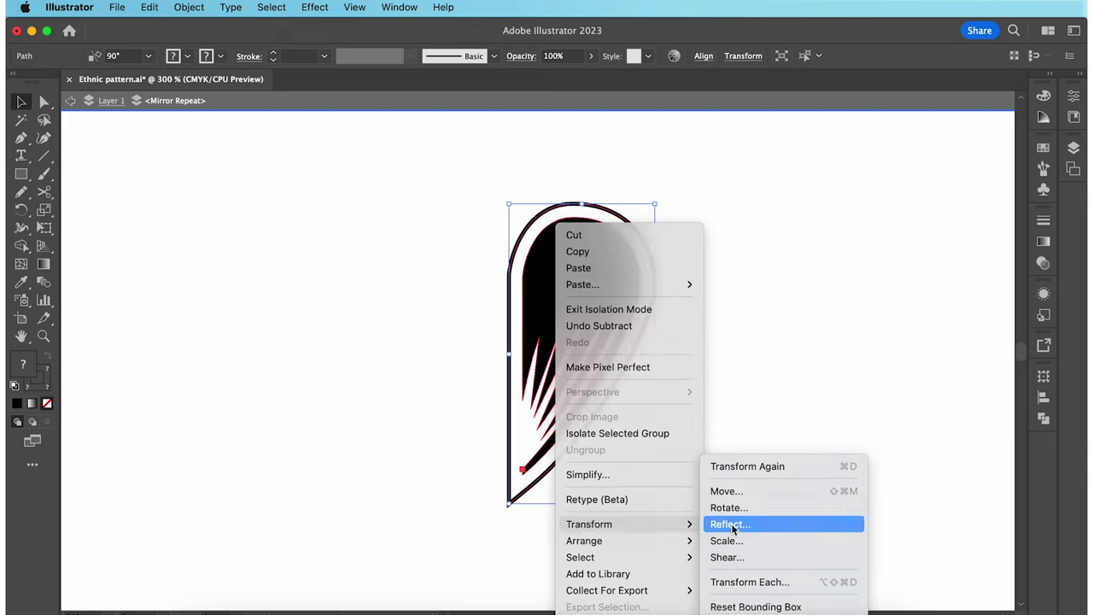
left_click(731, 526)
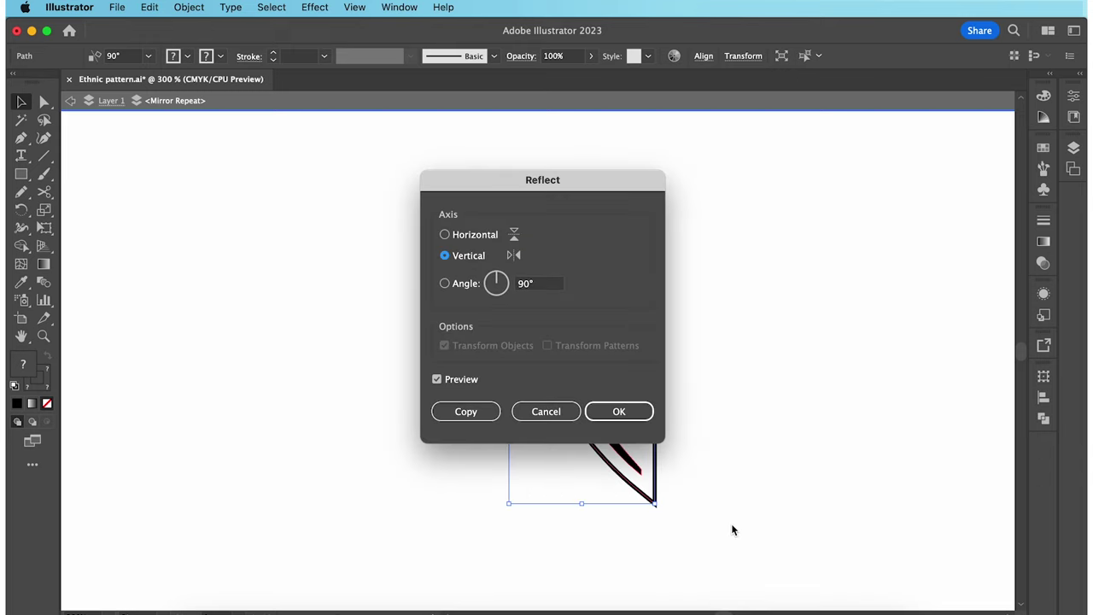
left_click(470, 413)
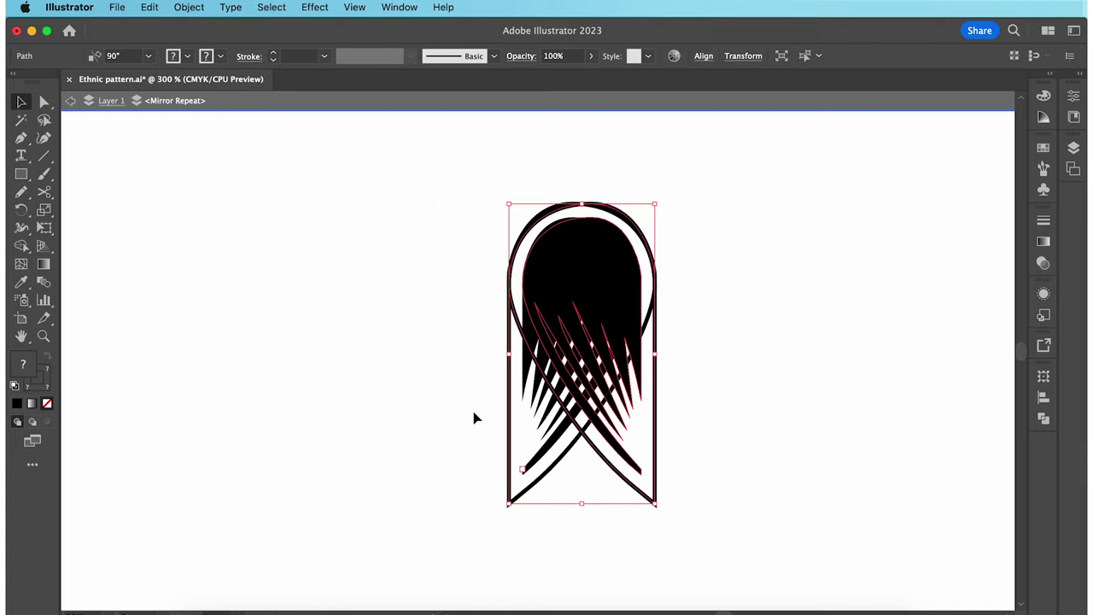
left_click_drag(609, 290, 491, 316)
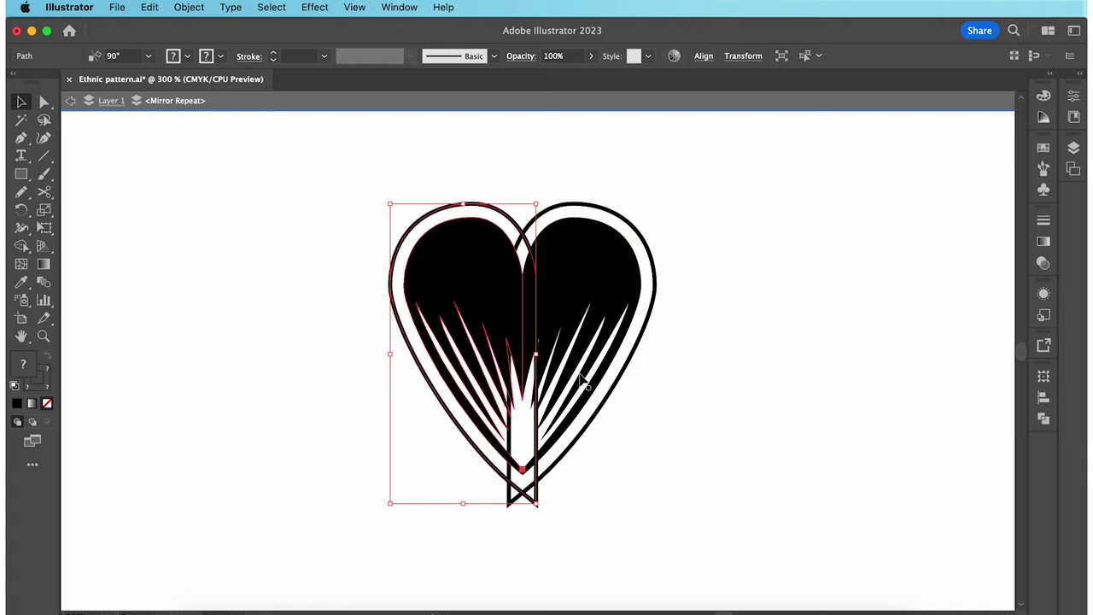
left_click(659, 441)
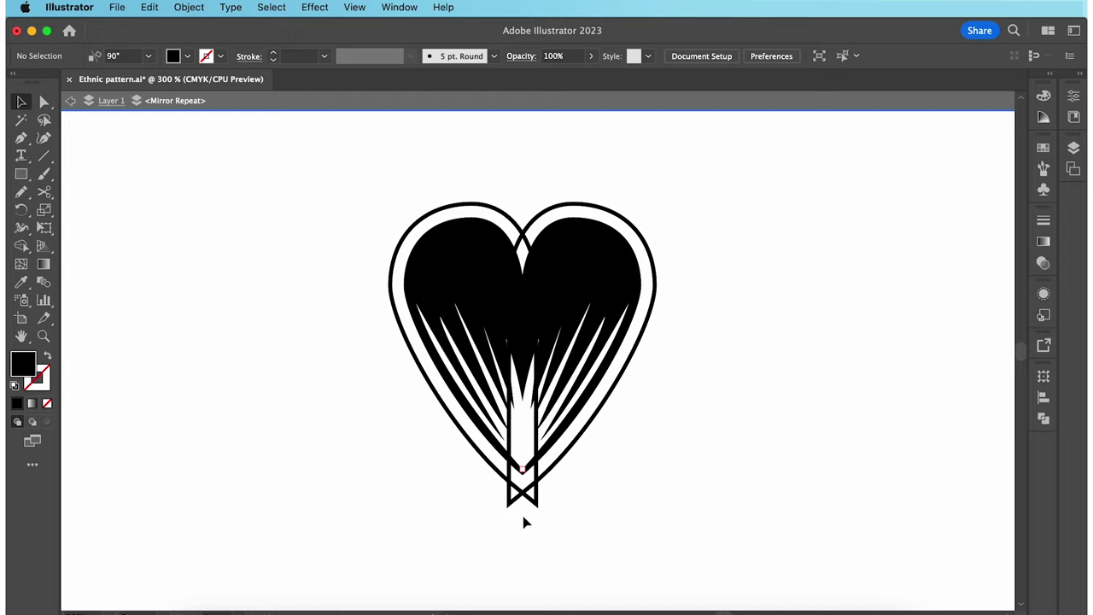
Use the Shape Builder on the two petal outlines to remove the crossing bottom tips and merge the rest into one heart outline
left_click_drag(479, 519, 564, 491)
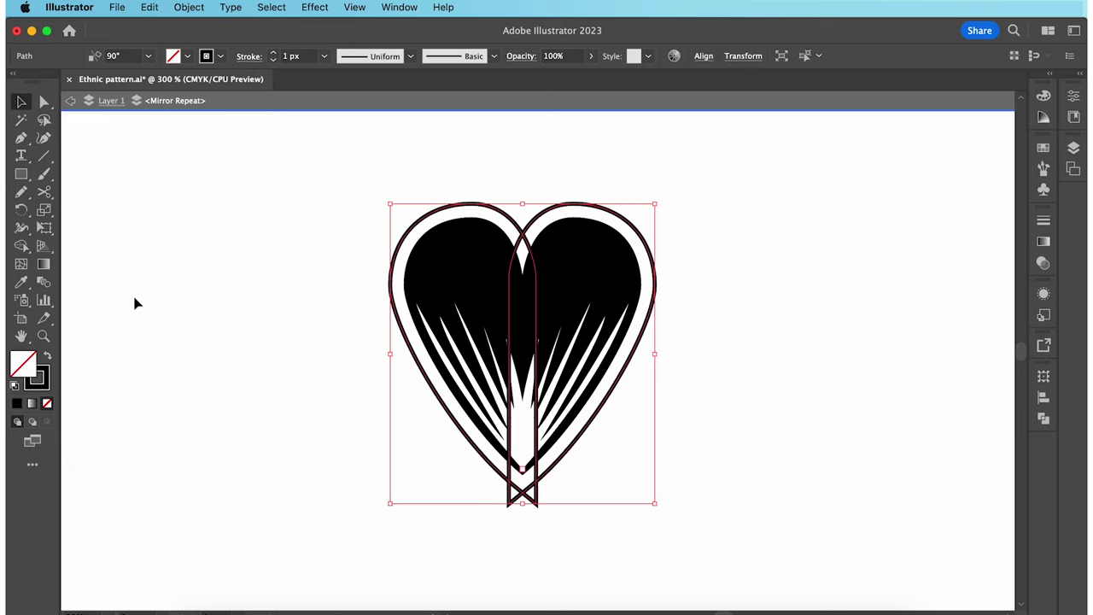
left_click(21, 246)
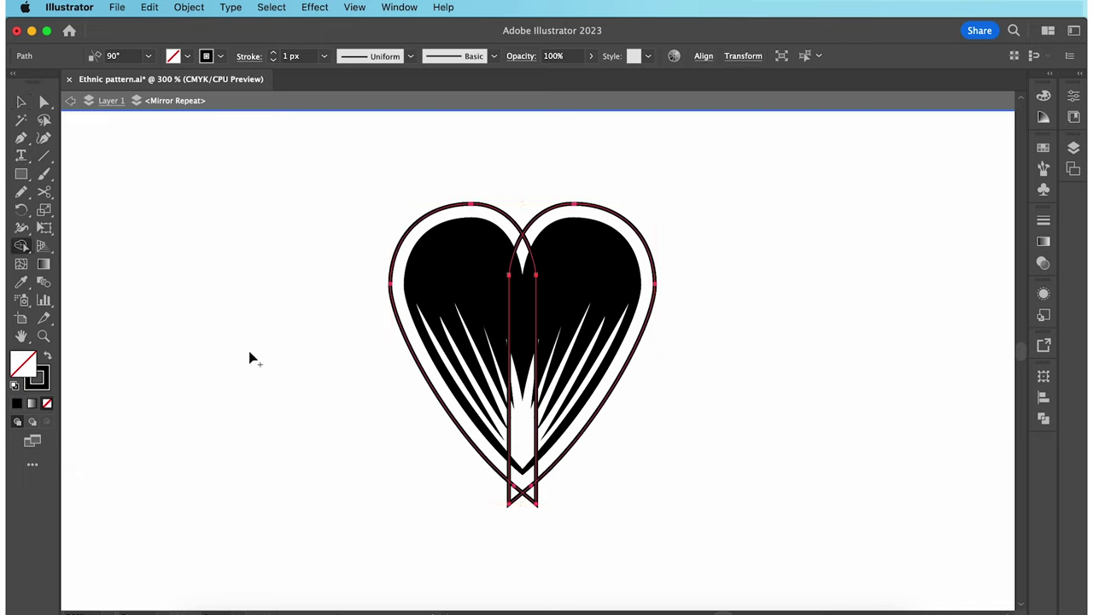
left_click(435, 504)
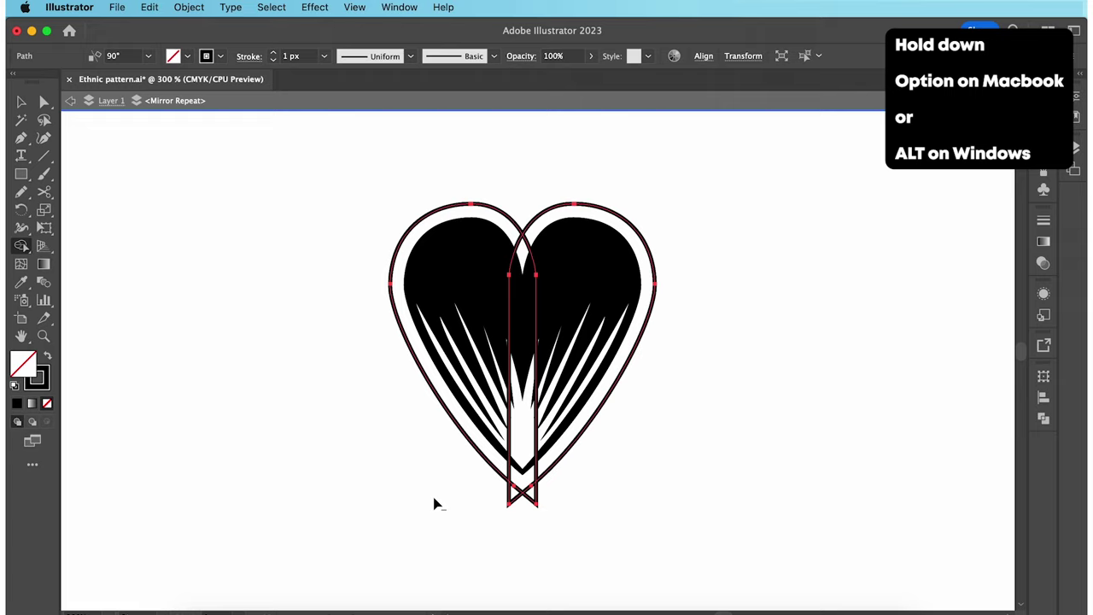
left_click(509, 505)
left_click(536, 504)
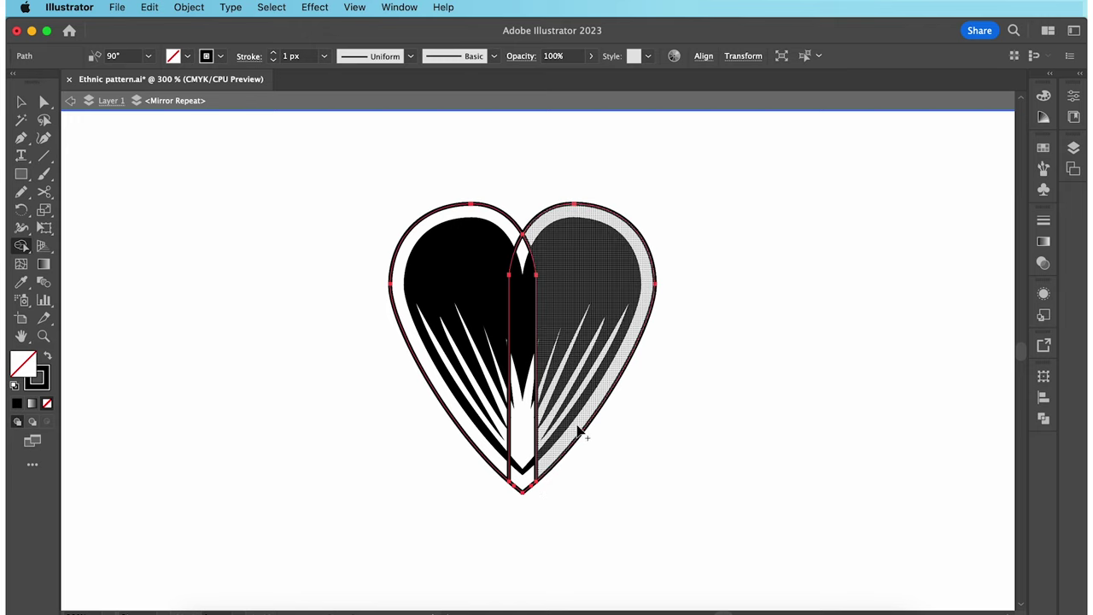
mouse_move(578, 433)
left_mouse_down()
mouse_move(551, 419)
mouse_move(475, 438)
left_mouse_up()
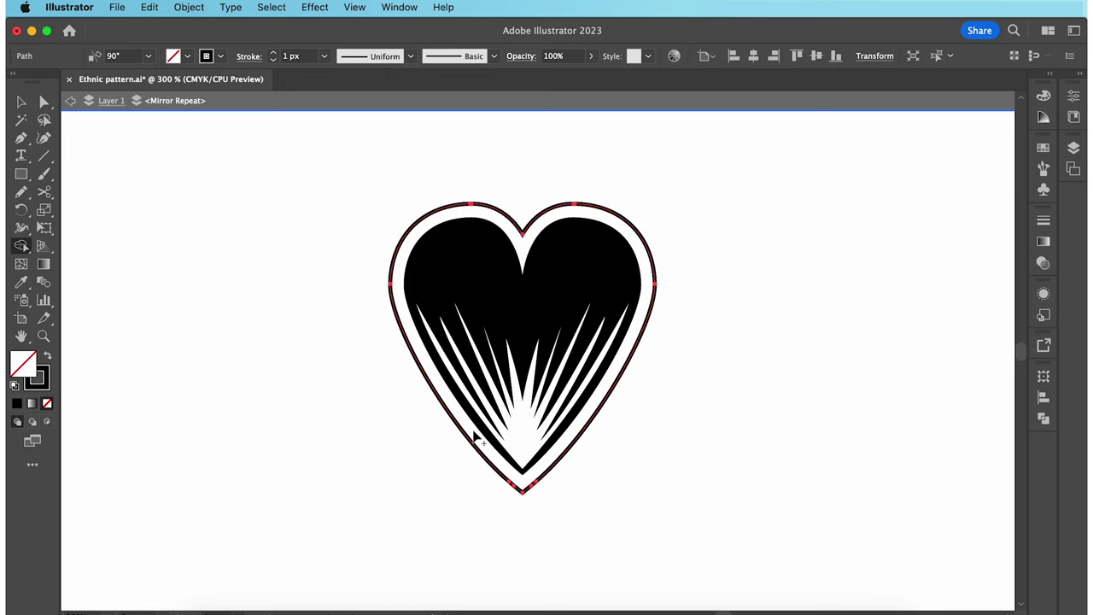
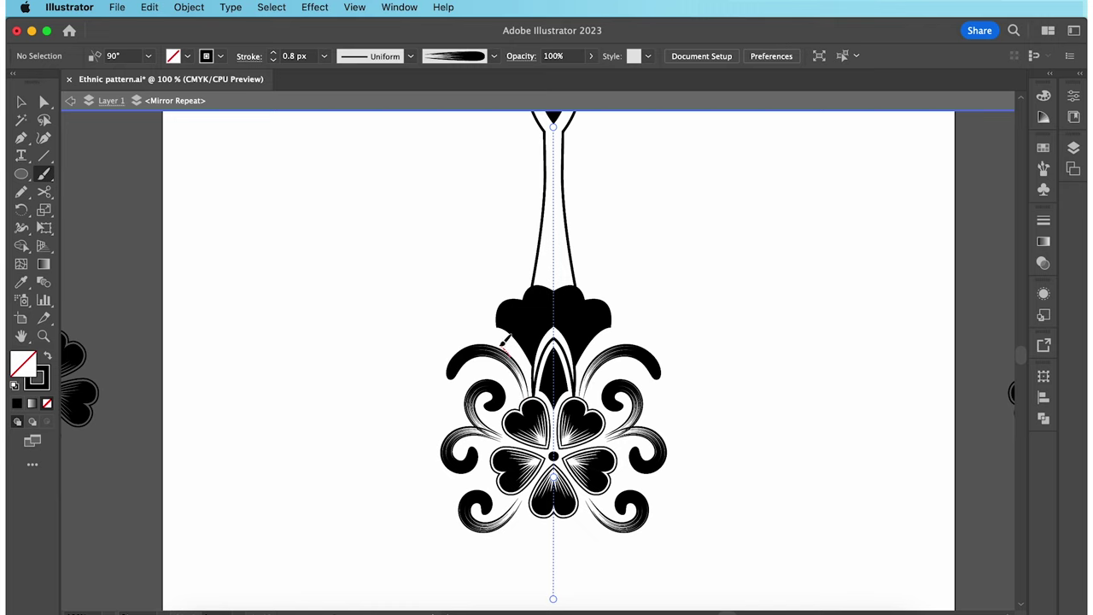
Change the brush stroke to white with a thinner weight and paint a curl inside the black scalloped shape above the flower
left_click(206, 55)
left_click(296, 56)
key("BackSpace")
type("4")
key("Return")
left_click_drag(538, 352, 514, 312)
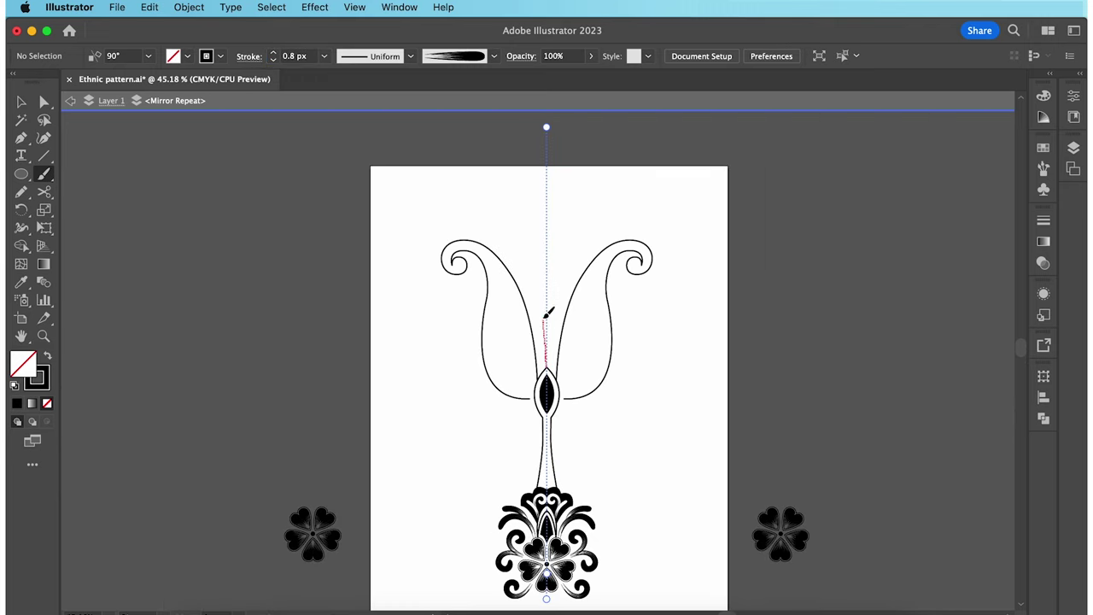
Paint black 0.8 px brush strokes fanning out from the mirror axis to build a leafy plume between the two paisley shapes
left_click_drag(553, 317, 529, 274)
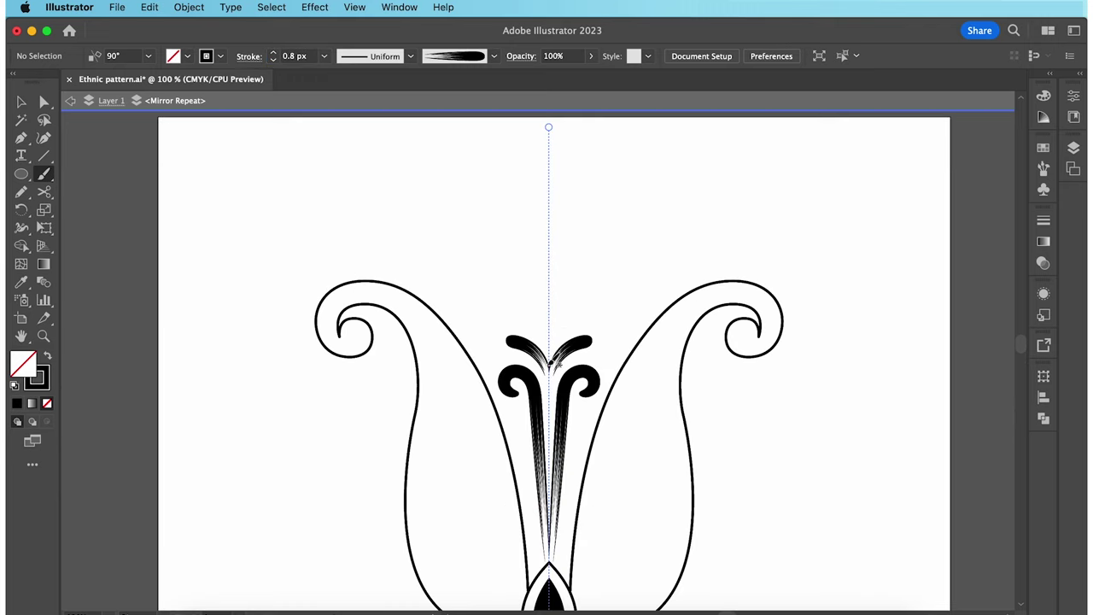
mouse_move(548, 362)
left_mouse_down()
mouse_move(516, 309)
mouse_move(524, 280)
left_mouse_up()
left_click_drag(548, 322, 535, 267)
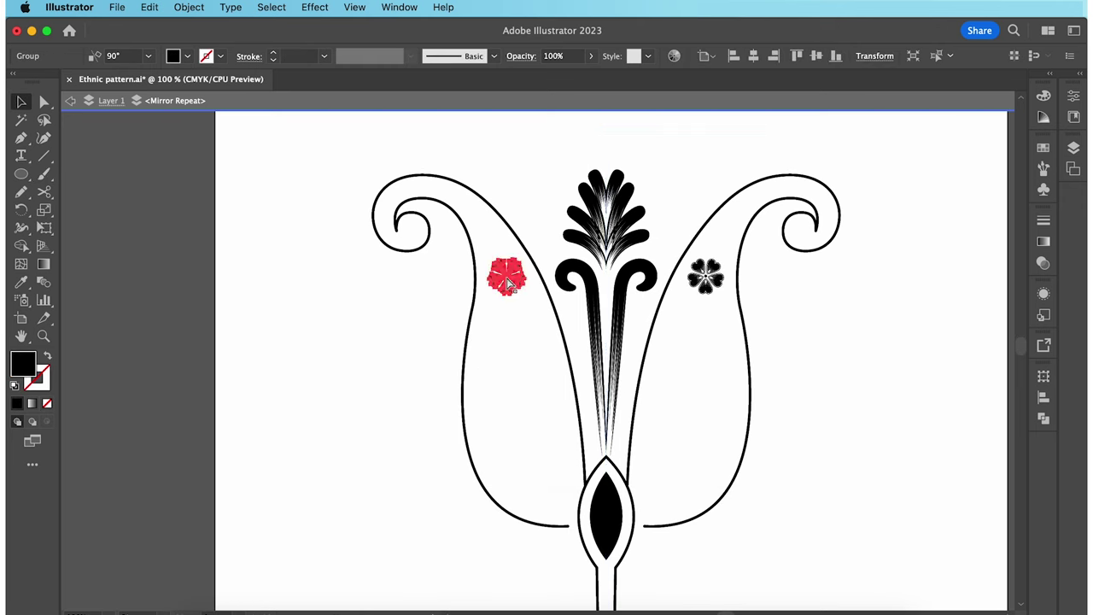
Duplicate and resize the small flower to form a column of graduated flowers down the inside of the paisley shape
left_click_drag(508, 285, 551, 461)
left_click_drag(531, 424, 555, 469)
left_click_drag(571, 503, 559, 492)
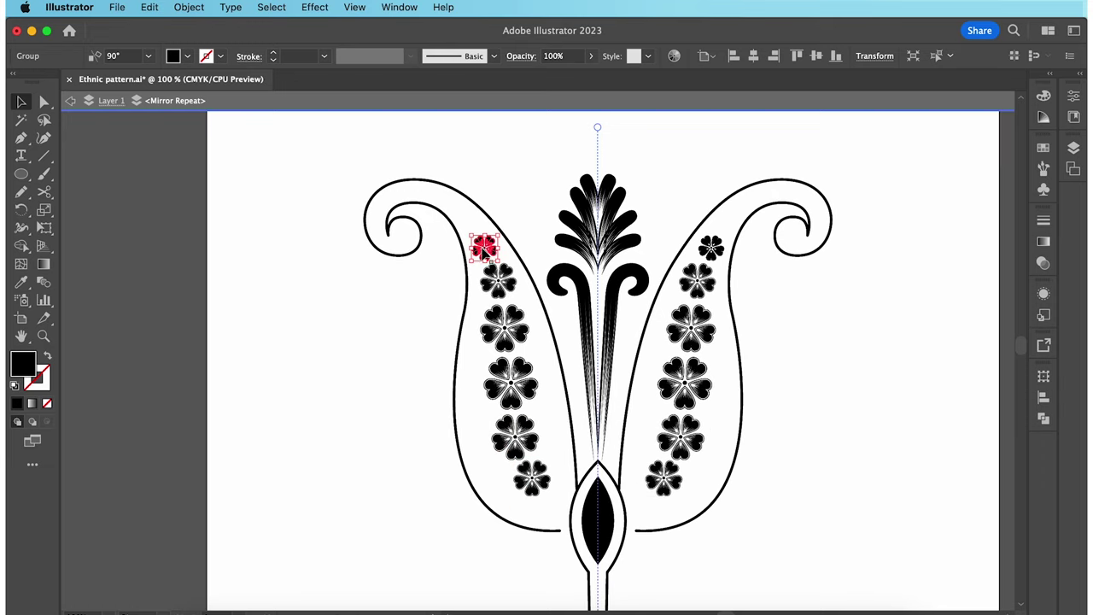
Place an enlarged copy of the flower outside the paisley and delete its two petals nearest the paisley
left_click_drag(484, 247, 282, 422)
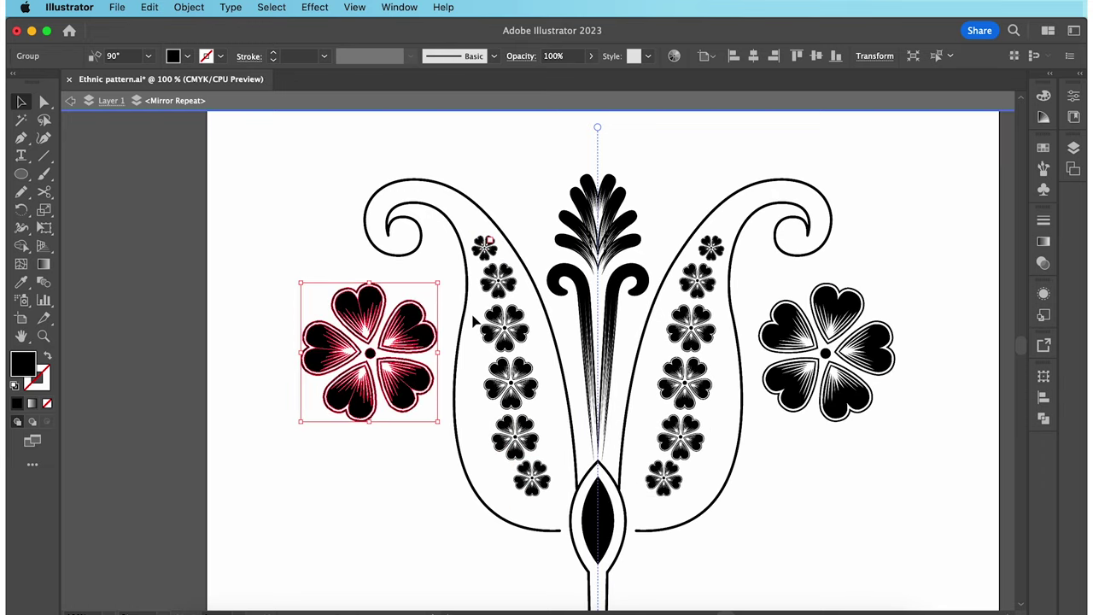
left_click_drag(47, 106, 107, 121)
left_click_drag(401, 286, 427, 432)
key("Delete")
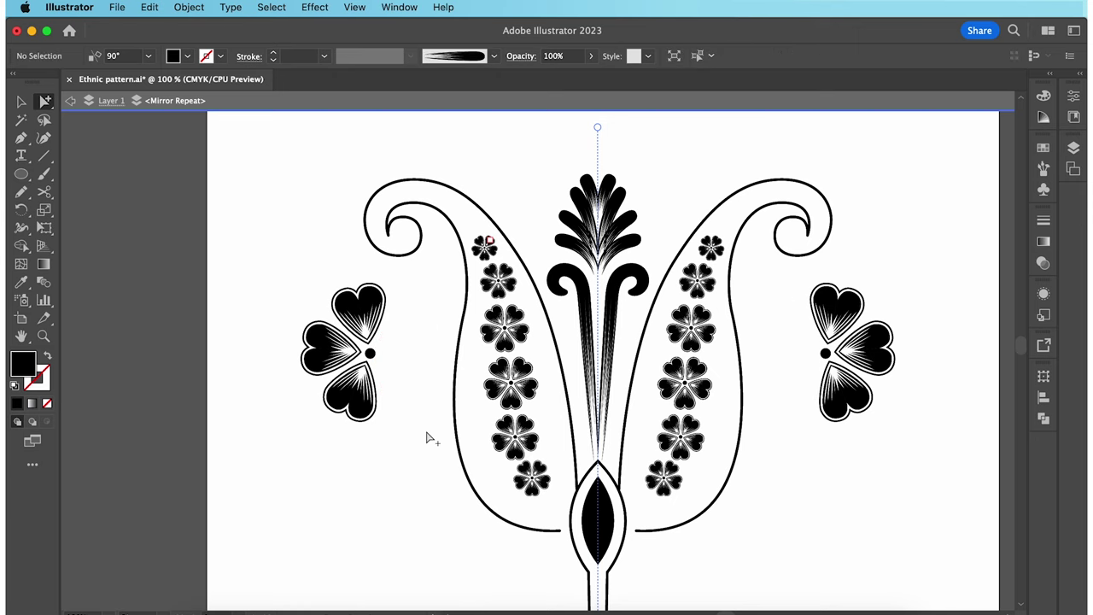
Move the three-petal flower against the paisley's outer edge and rotate it slightly to follow the curve
left_click(22, 103)
left_click_drag(331, 293, 405, 272)
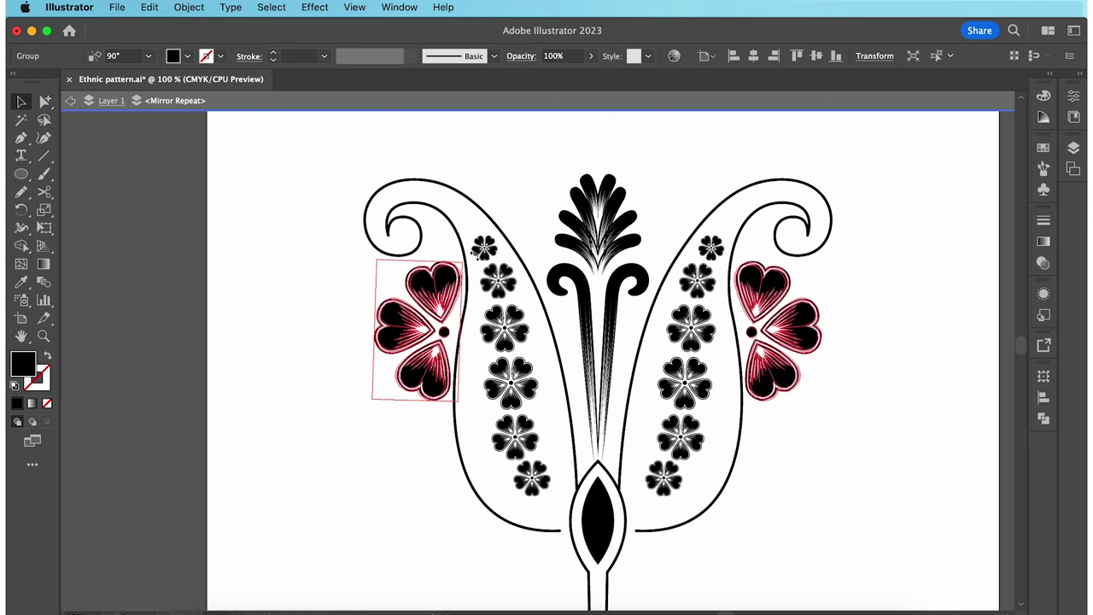
left_click(344, 308)
Draw half of a 2 px outline with the Pen tool above the plume, with a small bulb widening into a long rounded loop
left_click(567, 518)
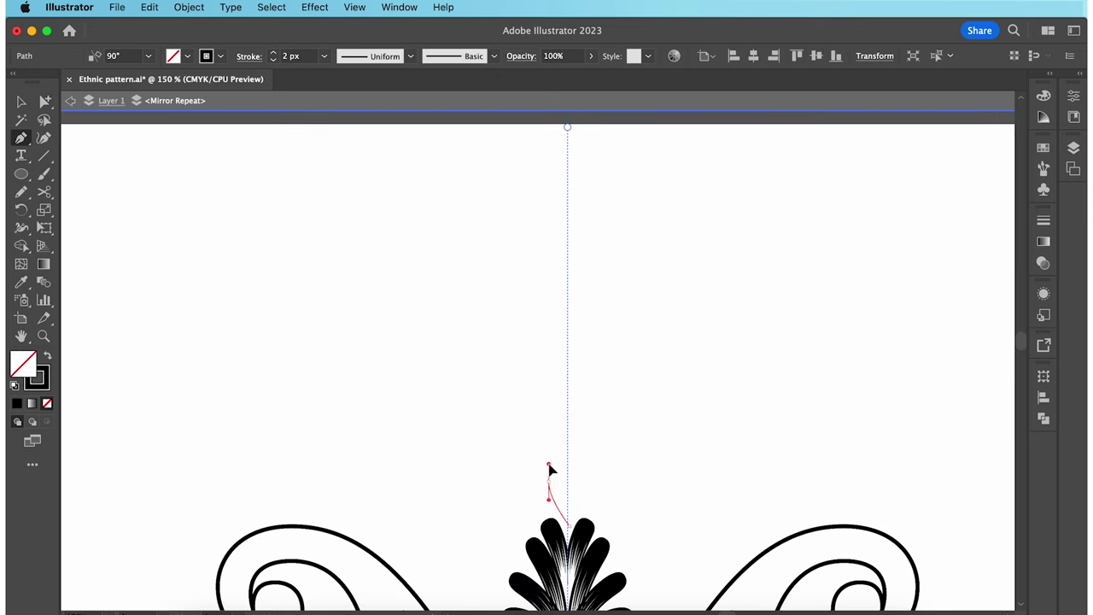
left_click(548, 481)
left_click(564, 437)
left_click(538, 271)
left_click_drag(563, 240, 586, 239)
key("Escape")
Draw a wider half-teardrop outline on the mirror axis around the rounded top of the loop
left_click(571, 225)
left_click_drag(530, 259, 518, 299)
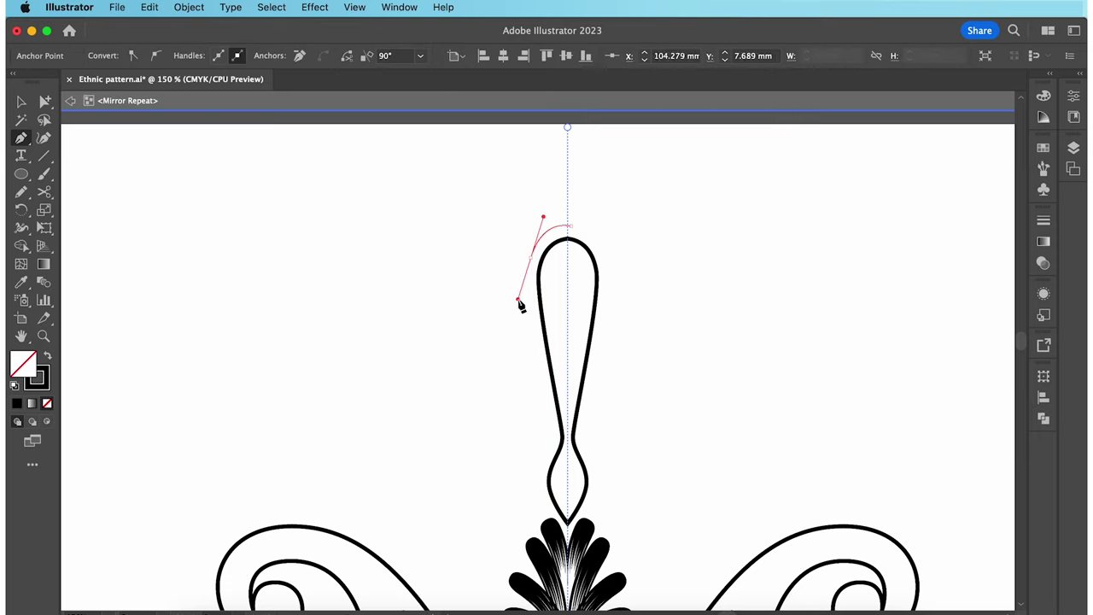
left_click(568, 373)
key("Escape")
Swap fill and stroke and draw solid black halves of a teardrop inside the upper loop and a leaf inside the lower bulb
key("shift+x")
left_click(572, 247)
left_click_drag(571, 352, 618, 449)
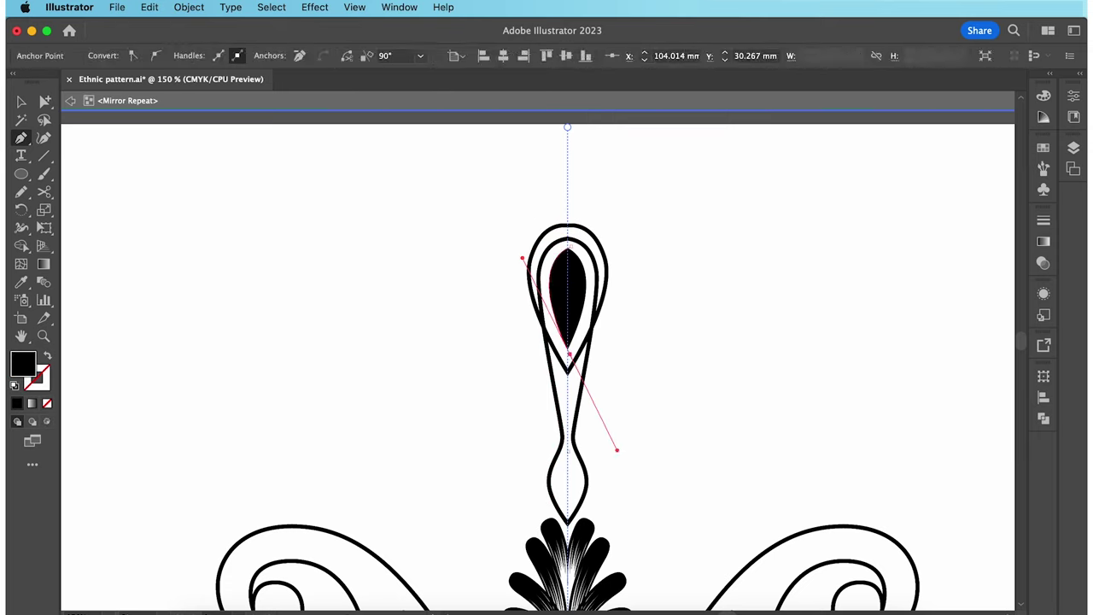
key("Escape")
left_click(571, 454)
left_click_drag(570, 506, 595, 535)
Swap back to an unfilled stroke and draw a curved, lobed outline with the Pen tool beside the mirror axis
key("shift+x")
scroll(654, 512, "up", 3)
left_click(549, 348)
left_click_drag(482, 281, 441, 265)
left_click(483, 281)
left_click_drag(536, 239, 587, 251)
left_click(536, 239)
mouse_move(592, 235)
left_mouse_down()
mouse_move(644, 268)
mouse_move(629, 270)
left_mouse_up()
key("Escape")
Swap to a solid black fill and draw a closed curved shape inside the lobed outline
key("shift+x")
left_click(500, 290)
left_click_drag(542, 259, 625, 280)
left_click(541, 259)
left_click(598, 296)
left_click(558, 312)
left_click_drag(559, 318, 566, 312)
left_click(502, 288)
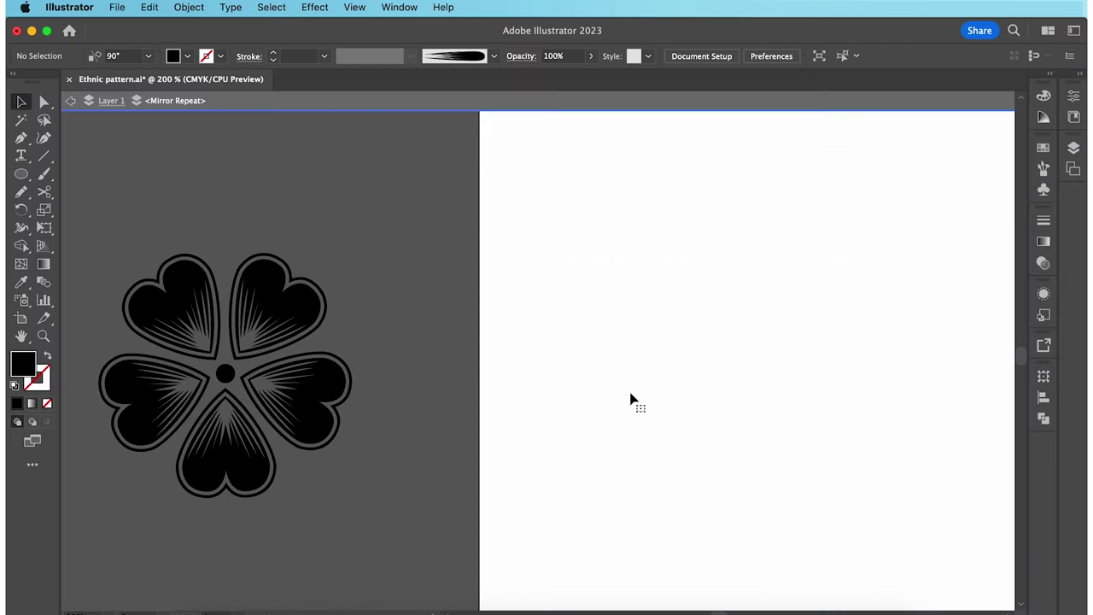
Duplicate the large flower from outside the artboard straight across onto the white artboard and activate the Rectangle tool
left_click(333, 386)
left_click_drag(333, 386, 757, 389)
key("m")
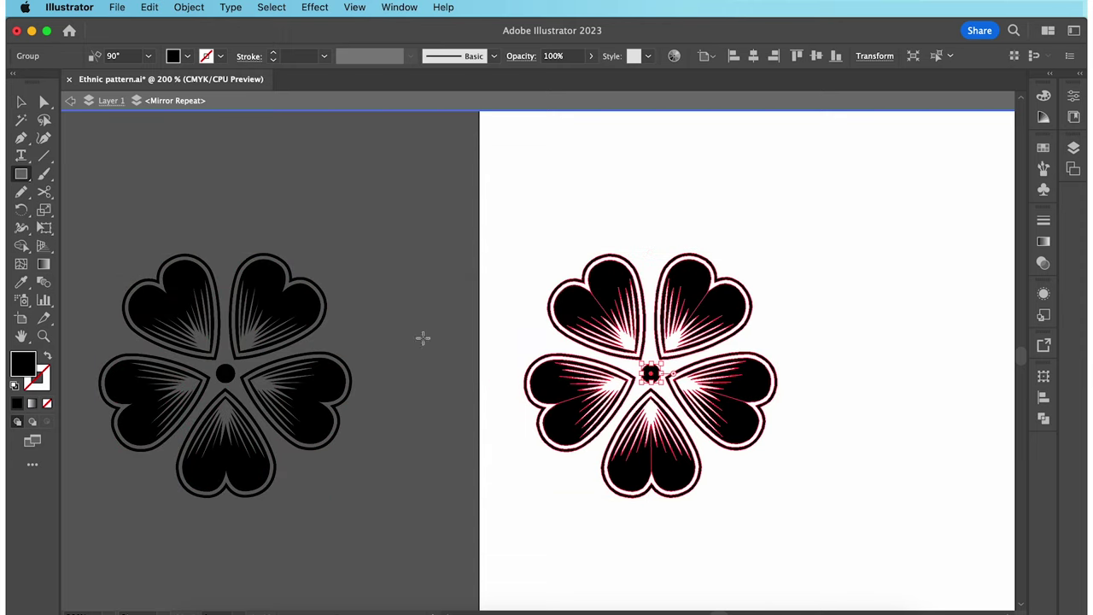
Cover the lower half of the copied flower with a black rectangle and cut that half away with the Shape Builder tool
mouse_move(502, 398)
left_mouse_down()
mouse_move(767, 485)
mouse_move(794, 509)
left_mouse_up()
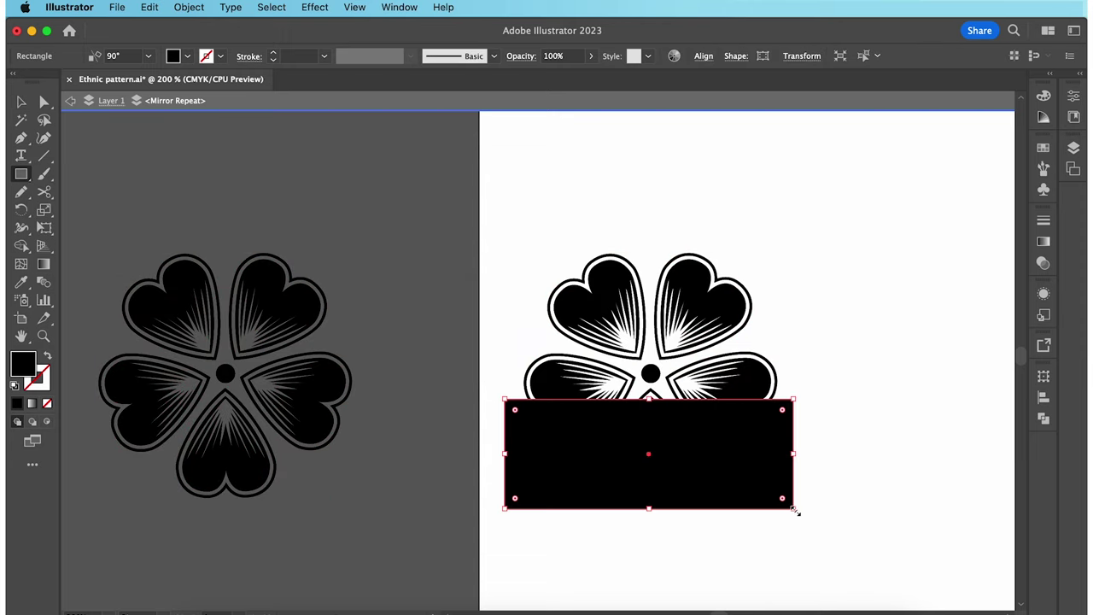
key("v")
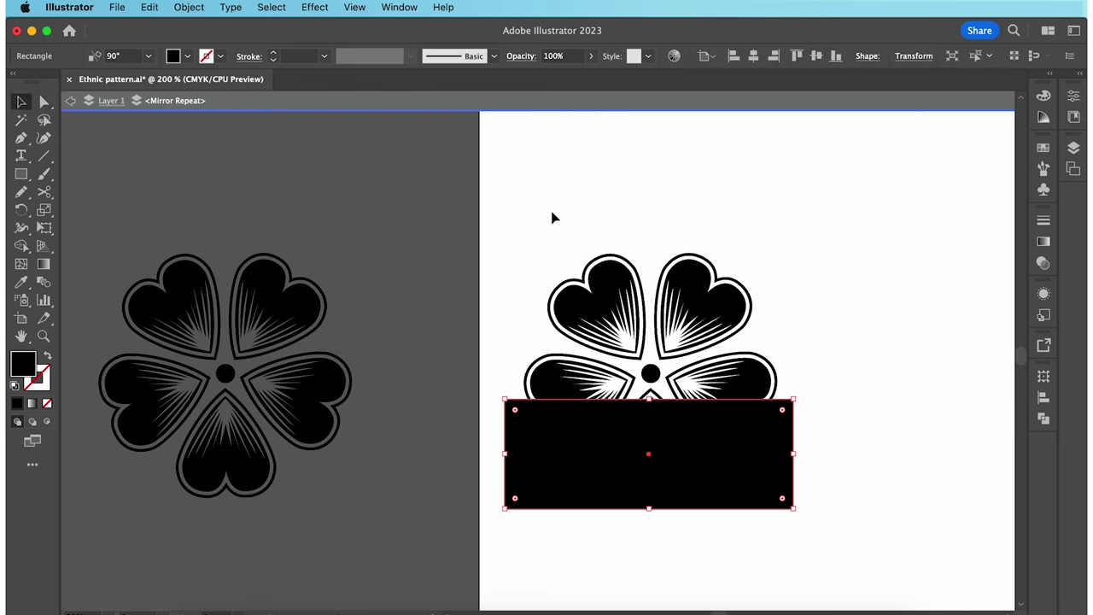
left_click_drag(552, 215, 812, 575)
left_click(21, 246)
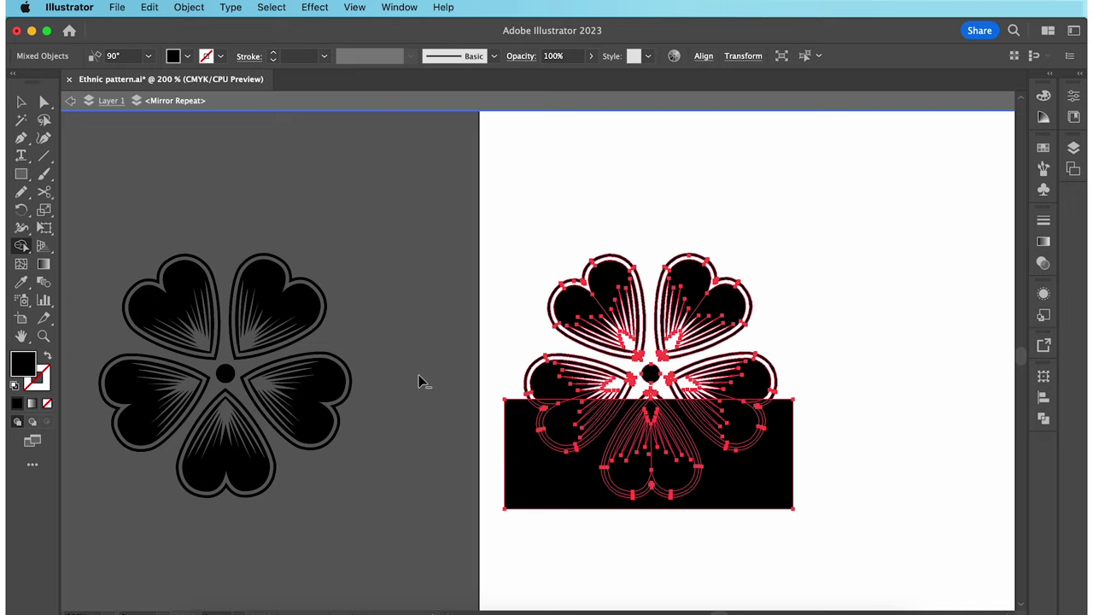
left_click_drag(496, 406, 778, 410)
key("a")
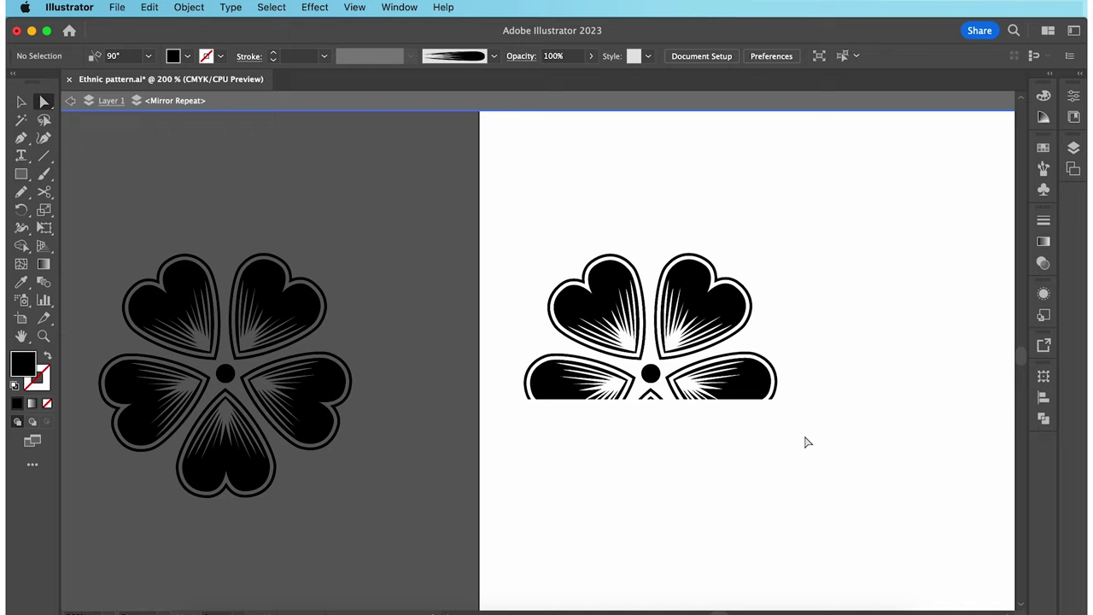
Scale the remaining half flower down to roughly a third of its size
key("v")
left_click(755, 370)
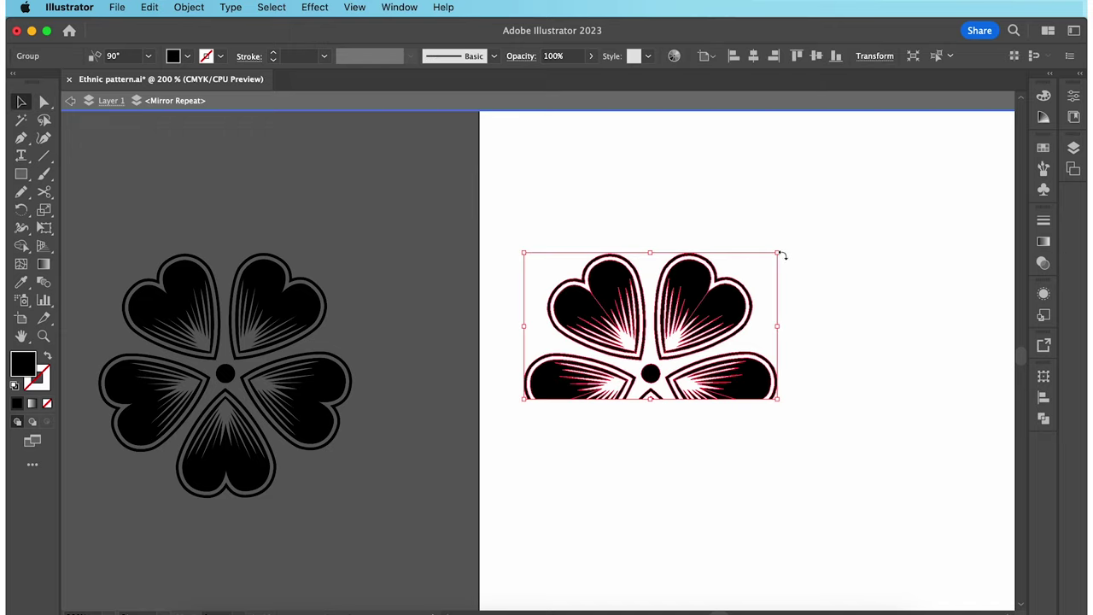
left_click_drag(778, 253, 600, 322)
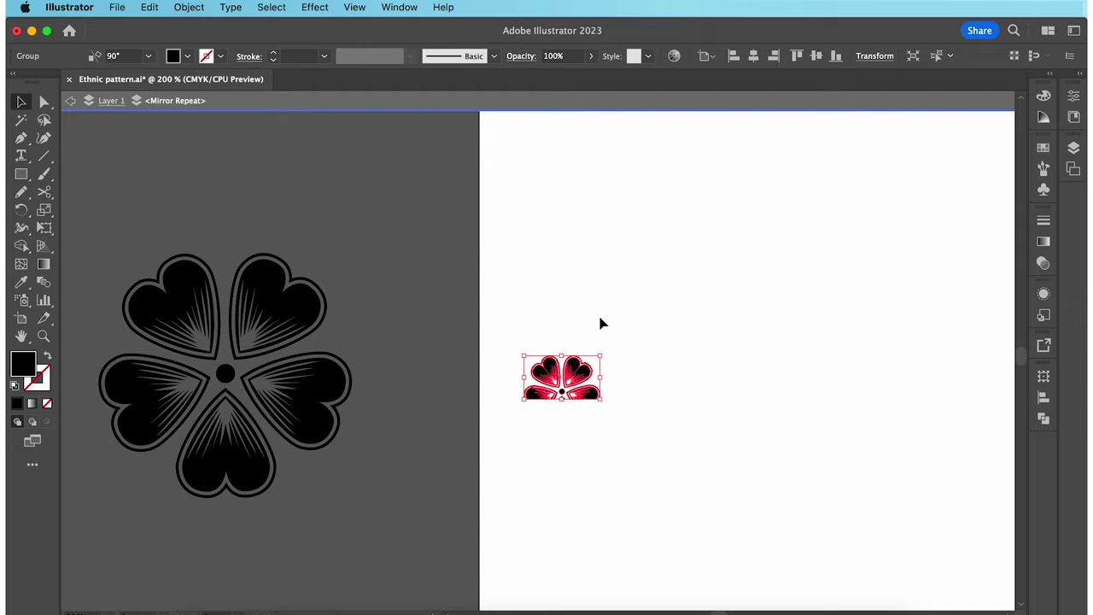
Start a new Pattern Brush from the small half flower
left_click(494, 57)
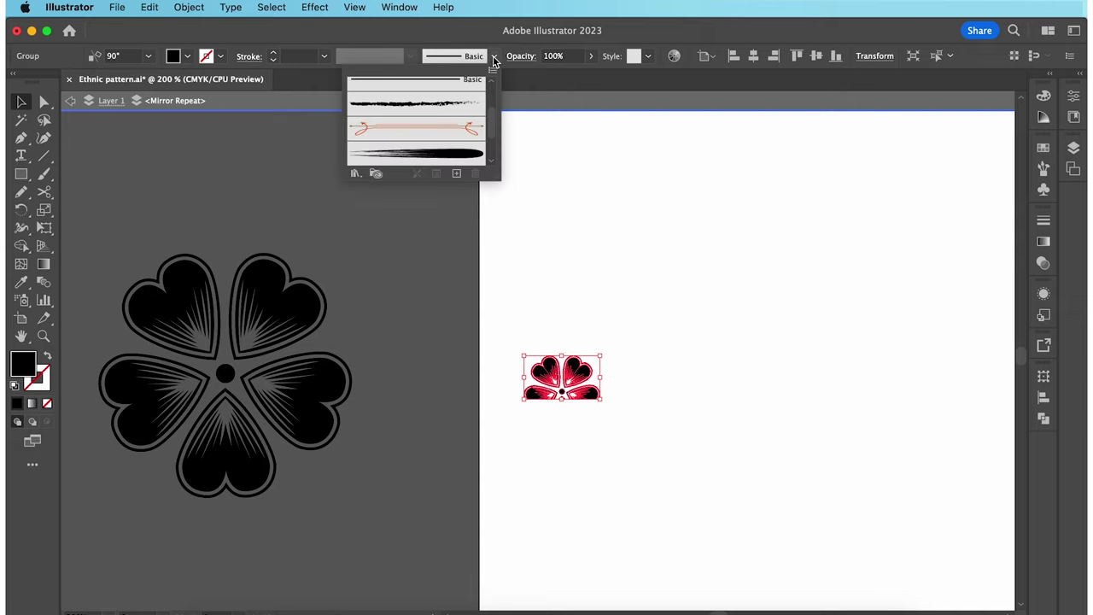
left_click(456, 174)
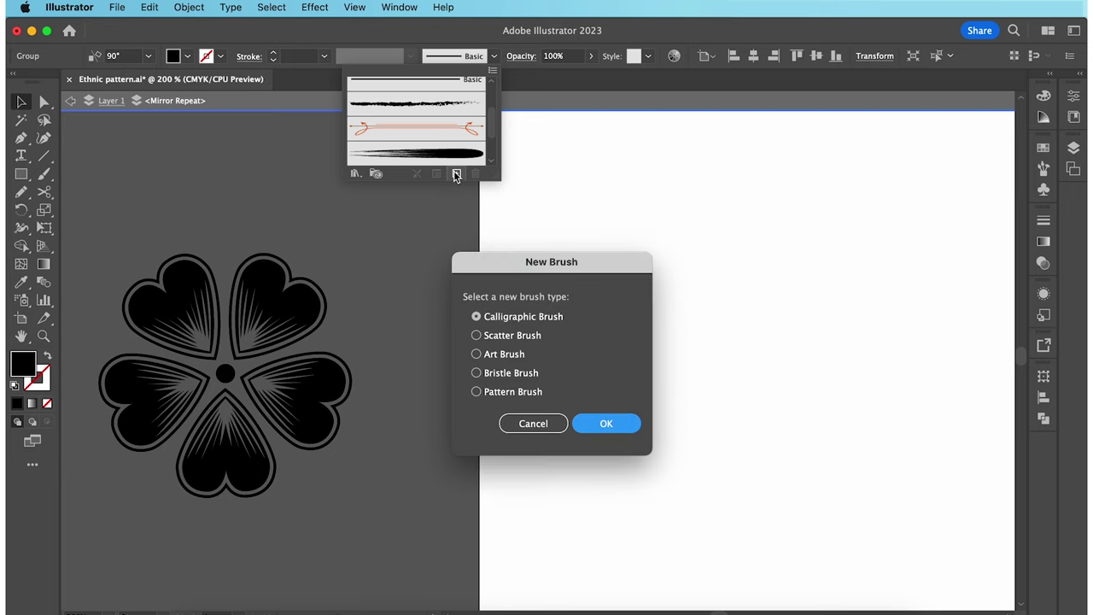
left_click(510, 391)
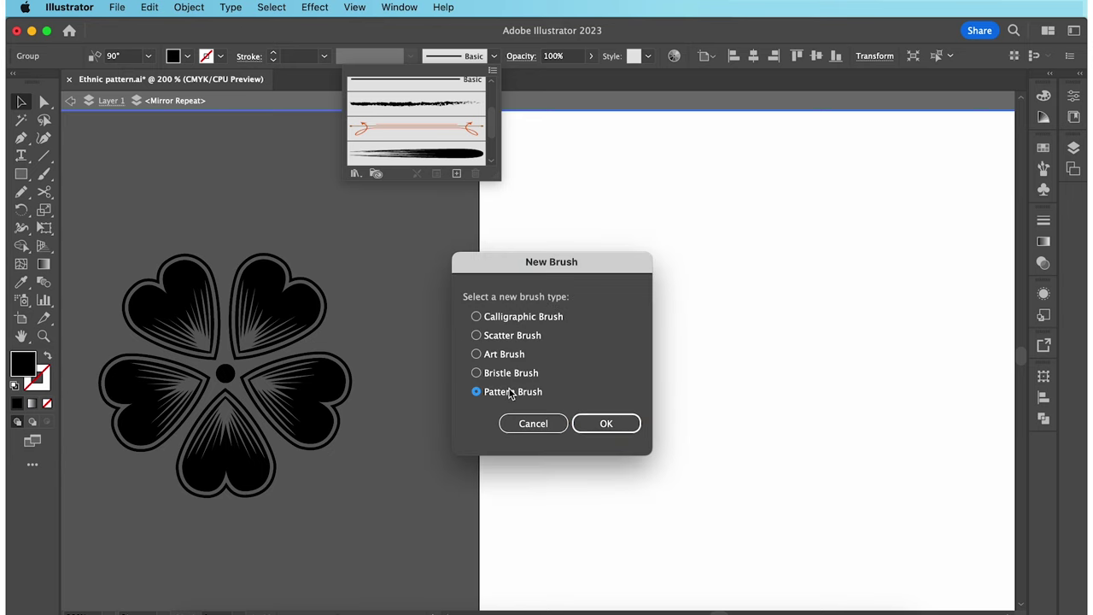
left_click(604, 422)
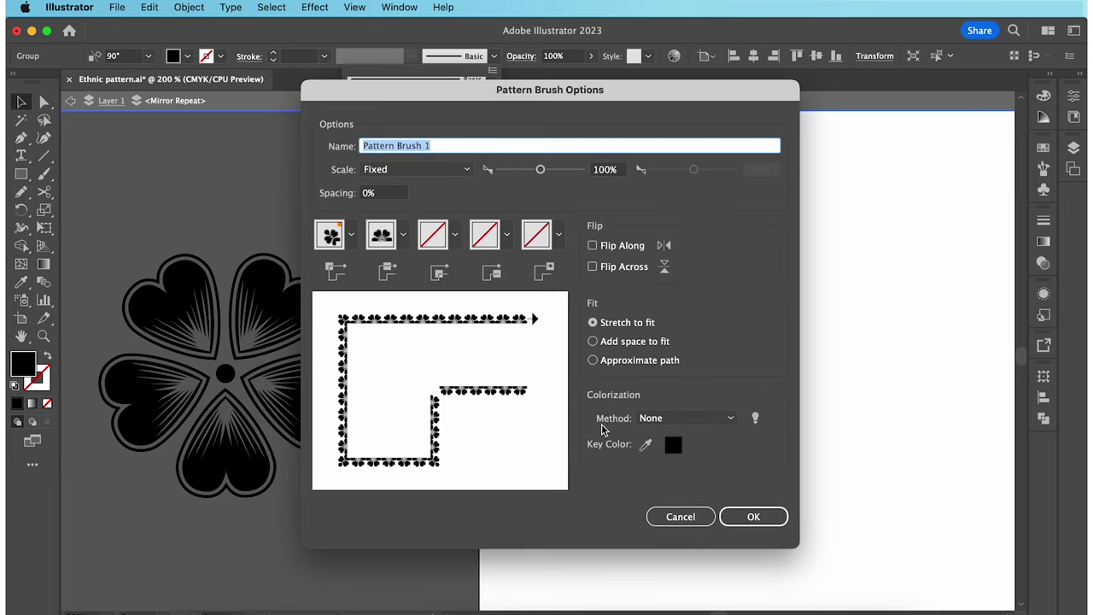
Give the pattern brush an inner corner tile, the Approximate path fit and the Tints colorization method, and save it
left_click(454, 235)
left_click(403, 353)
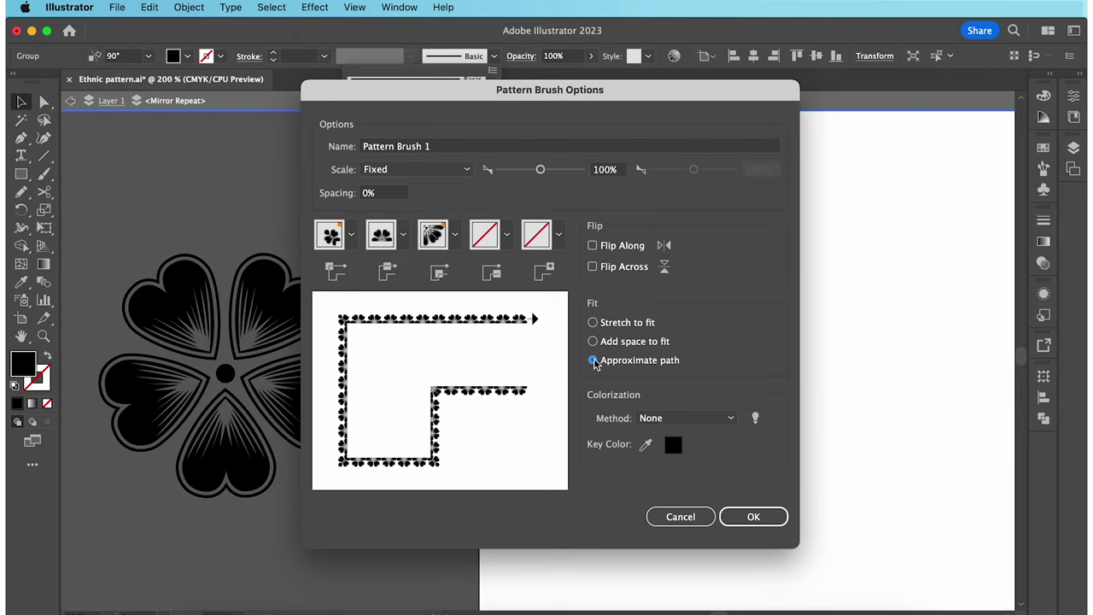
left_click(656, 418)
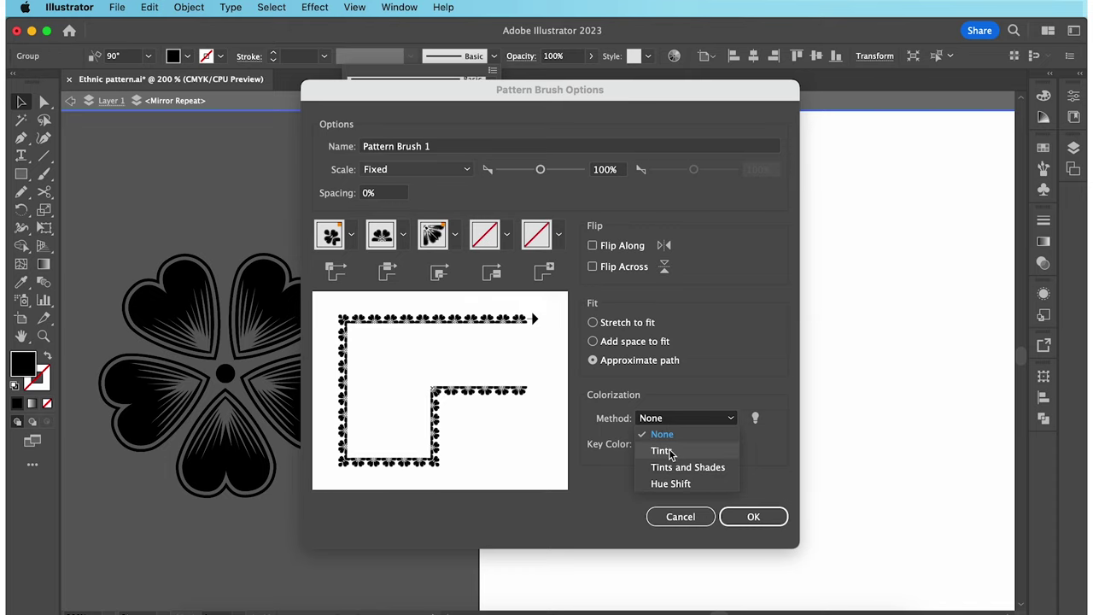
left_click(671, 453)
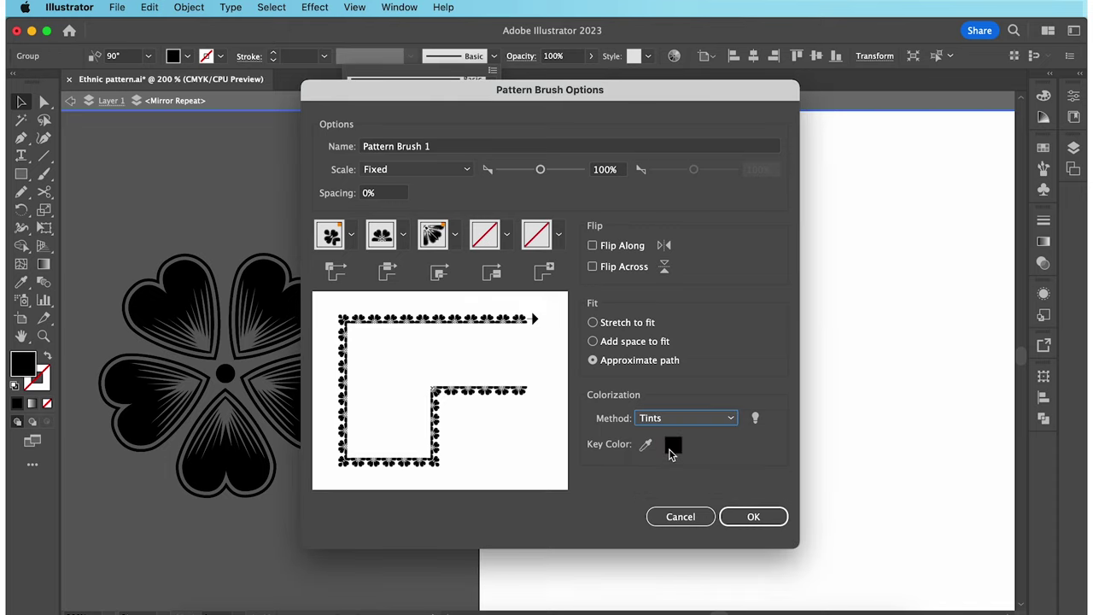
left_click(740, 516)
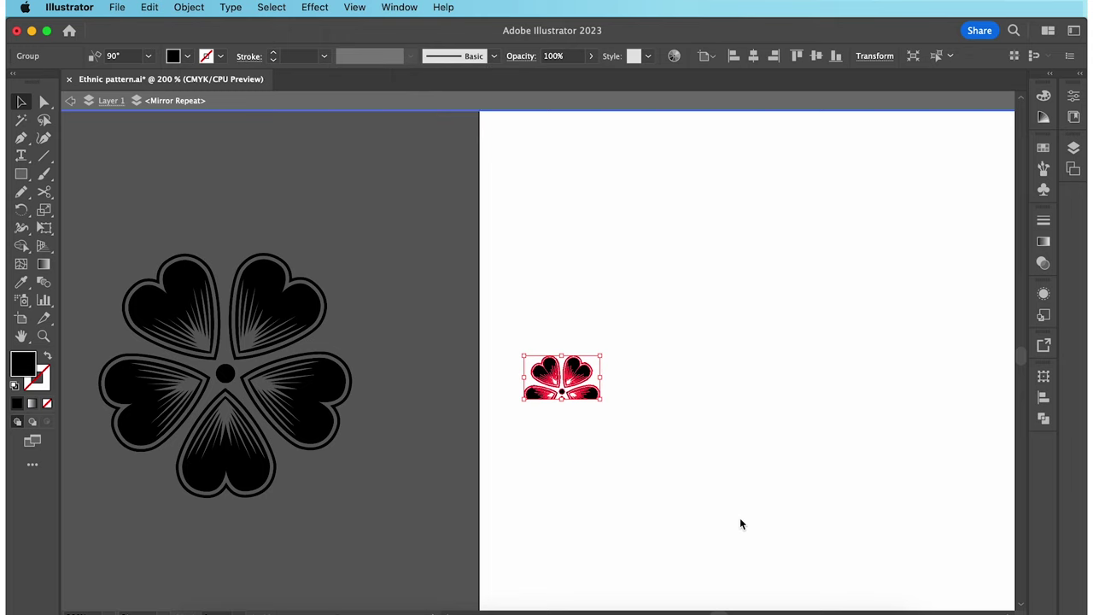
Draw a straight horizontal line above the half flower with the Pen tool and apply the new flower pattern brush to it
left_click(727, 502)
key("p")
left_click(530, 301)
left_click(825, 302)
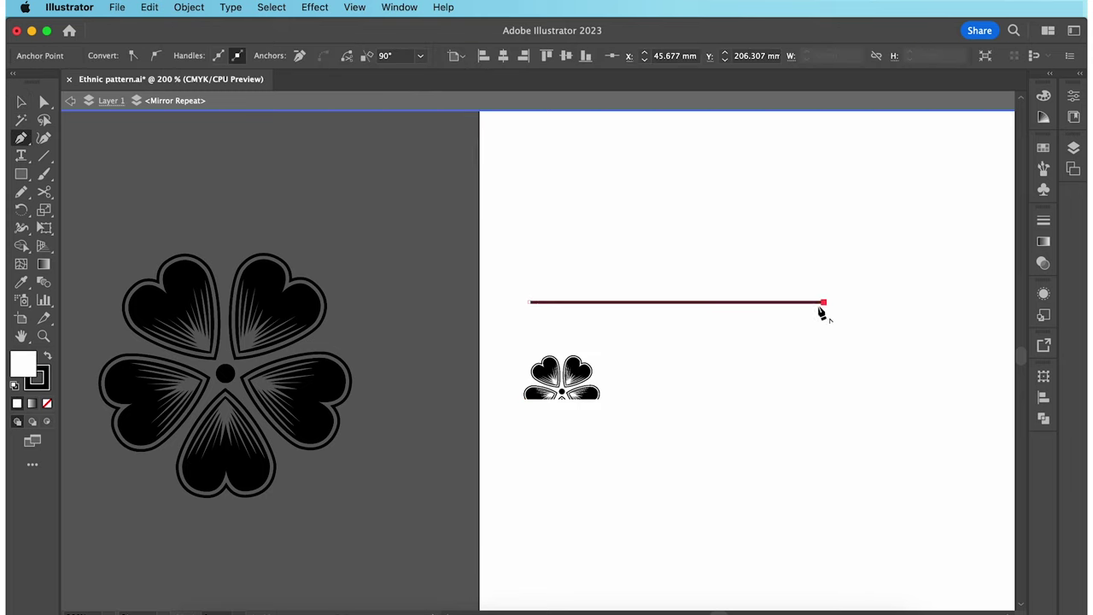
key("v")
left_click(799, 338)
left_click_drag(799, 337, 726, 248)
left_click(495, 58)
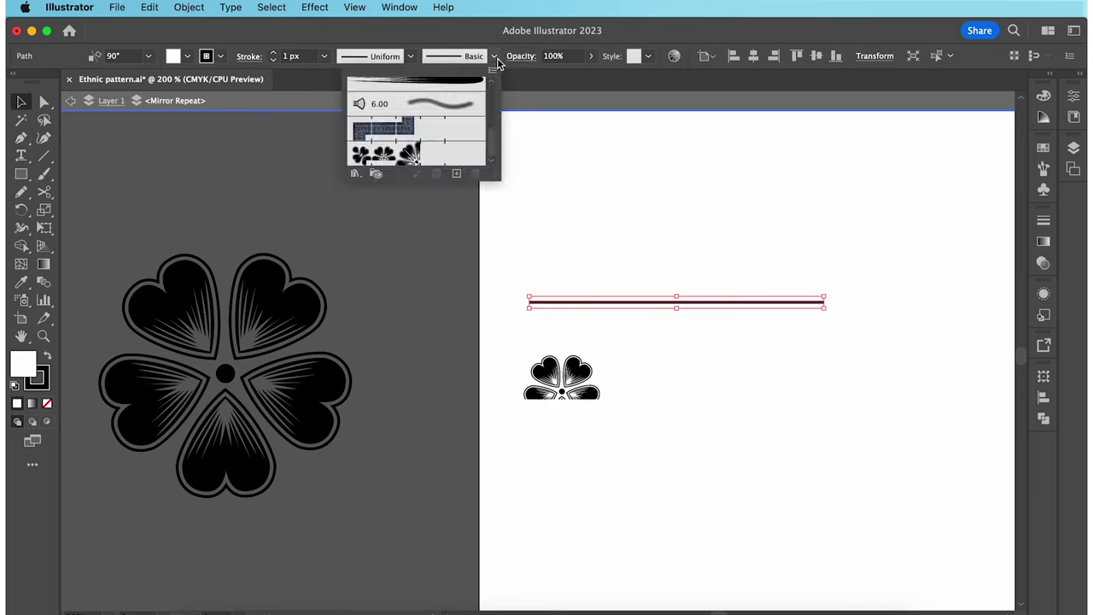
left_click(459, 156)
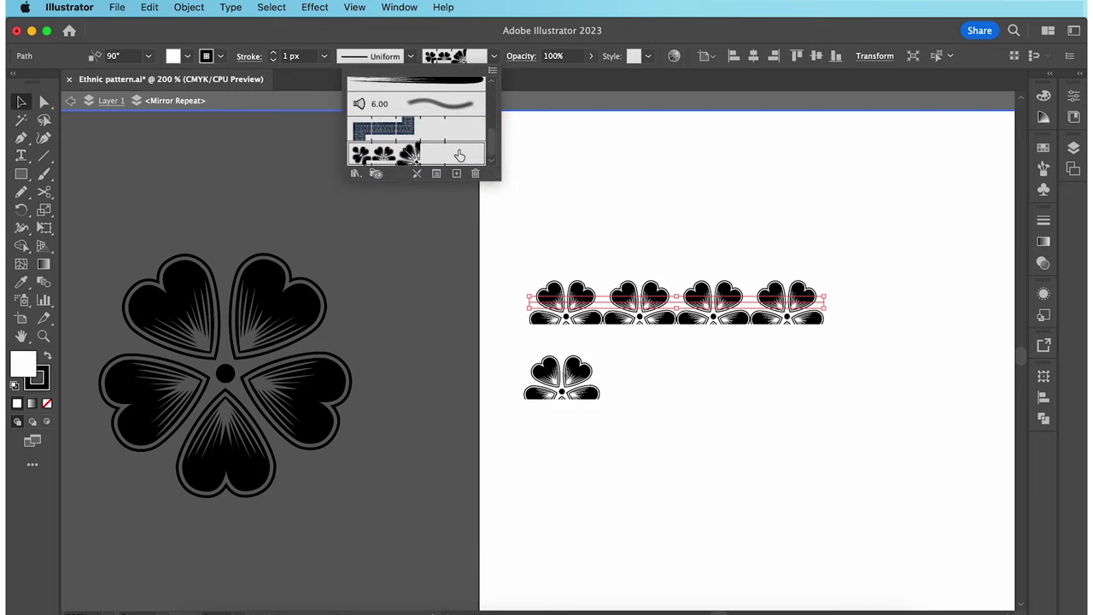
left_click(658, 215)
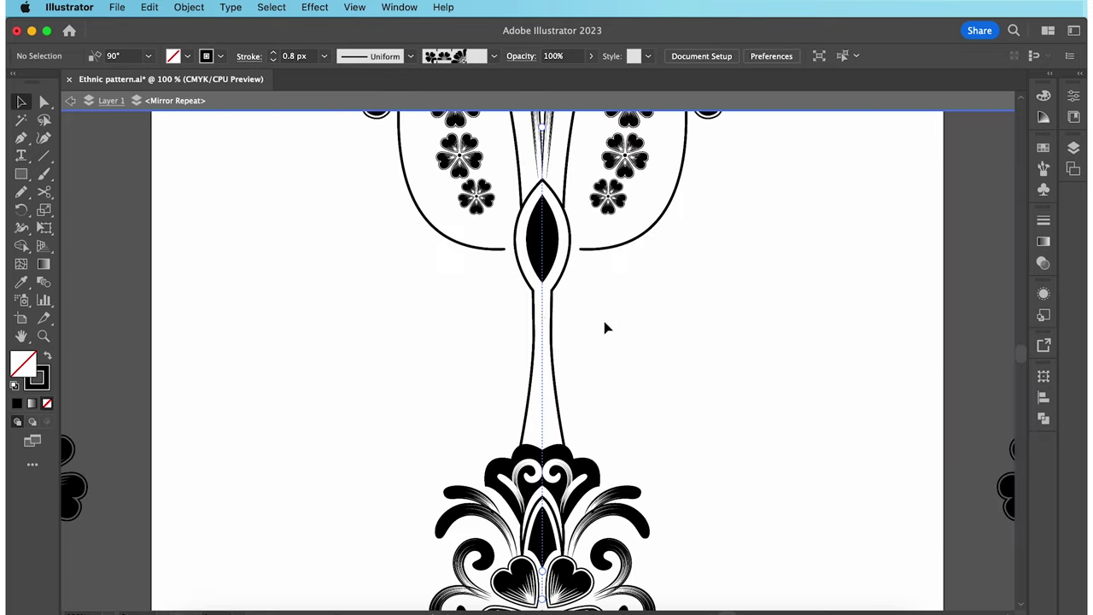
Duplicate the left half of the central stem outline and nudge the copy outward from the mirror axis
left_click(535, 314)
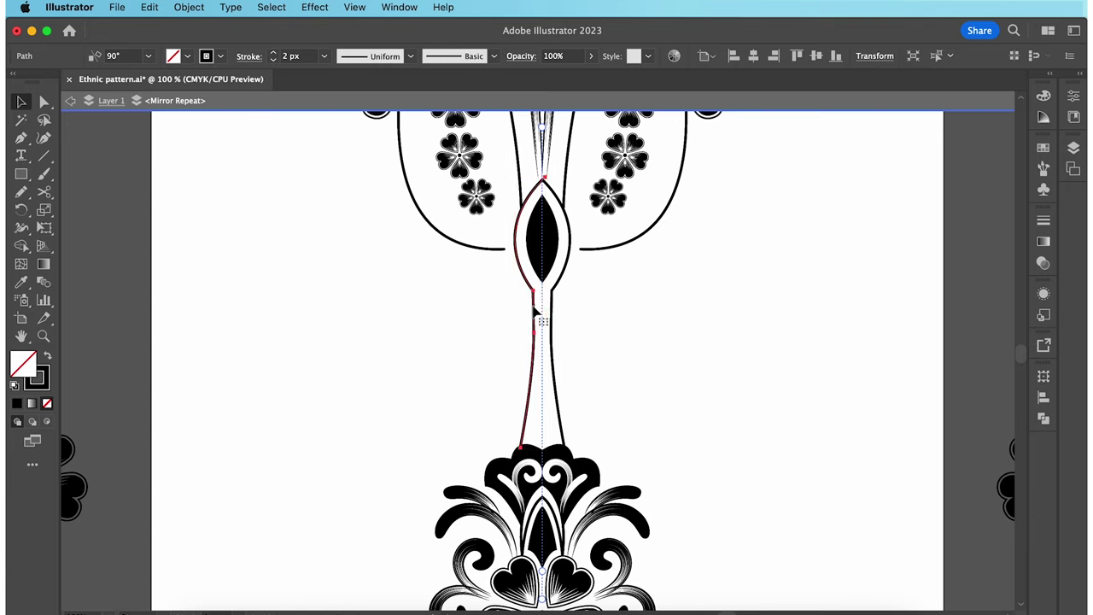
key("Left")
key("Left")
key("Left")
key("Left")
key("Left")
key("Left")
key("Left")
key("Left")
key("Left")
key("Left")
key("Left")
key("Left")
key("Left")
key("Left")
key("Left")
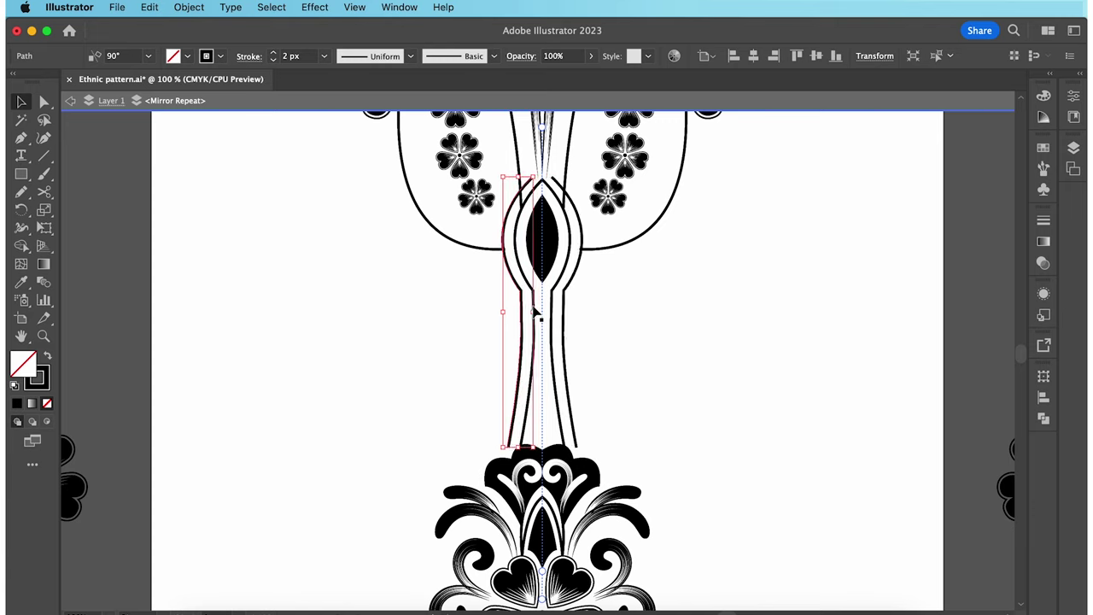
Apply the flower pattern brush to the duplicated stem outline
left_click(469, 56)
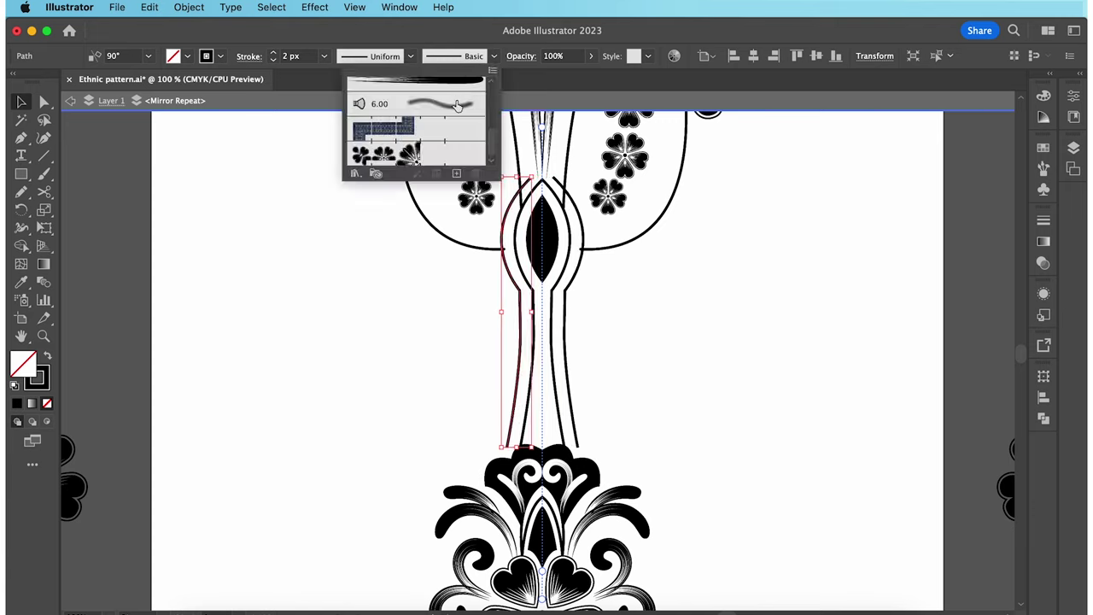
left_click(436, 156)
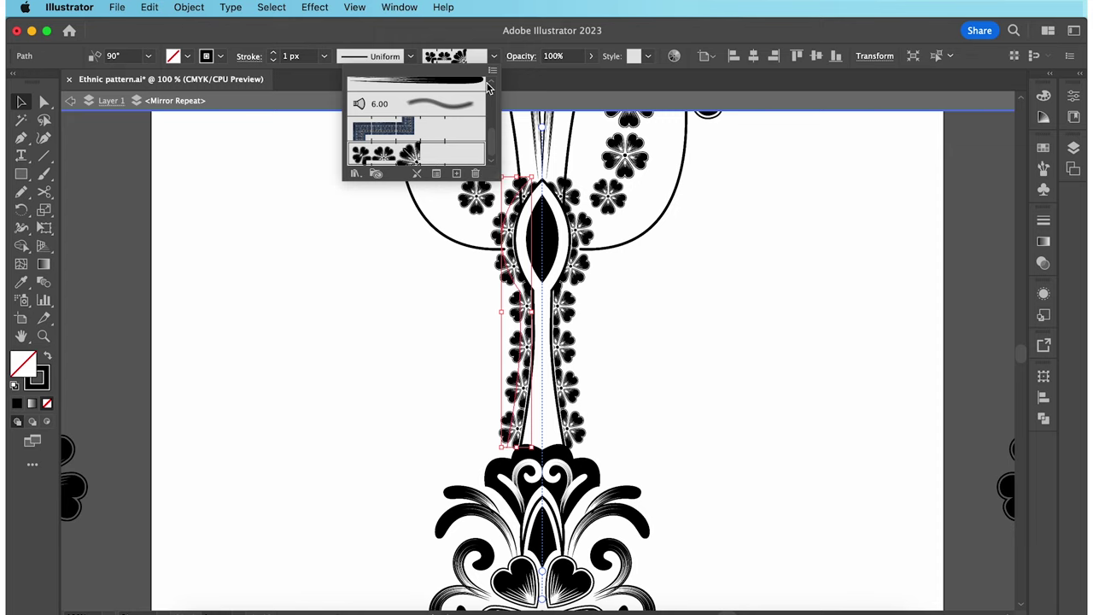
left_click(494, 56)
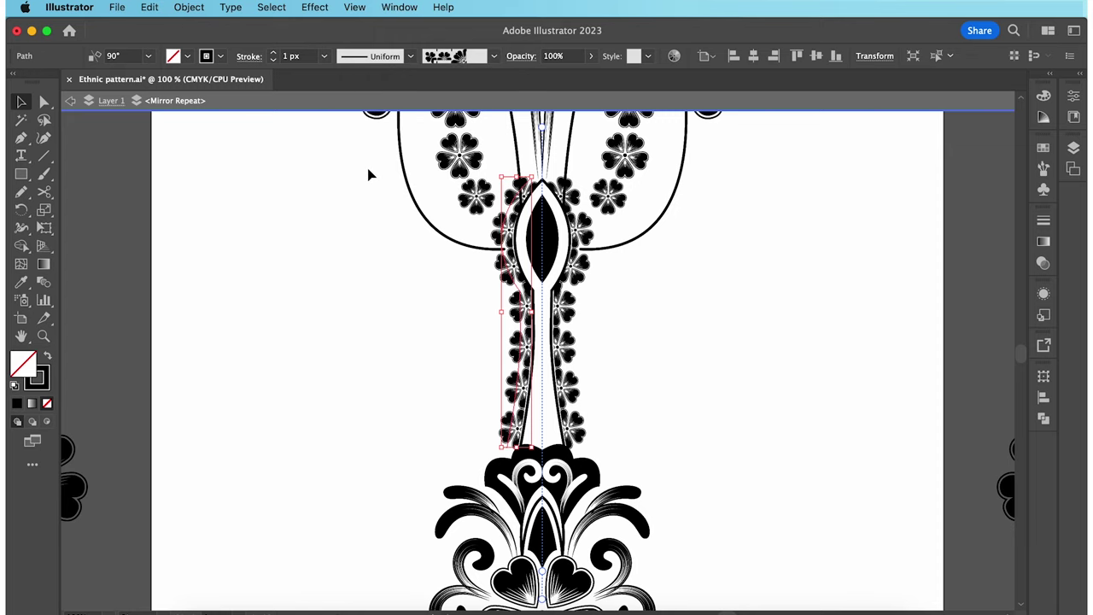
Move the lower end anchor of the flower-brushed path slightly closer to the stem
left_click(44, 102)
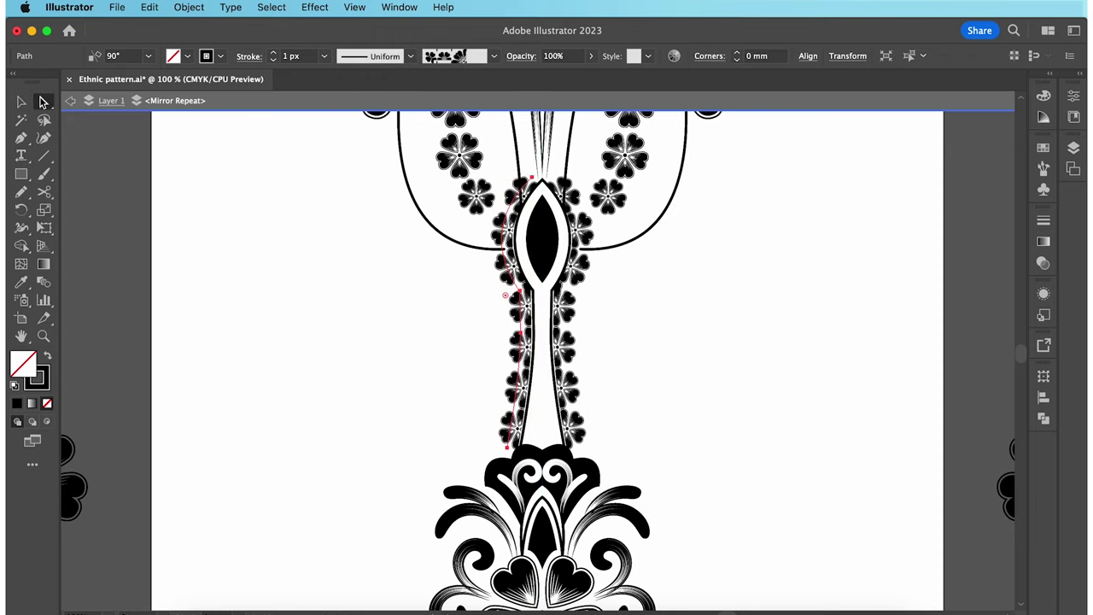
left_click(289, 176)
left_click(510, 424)
key("super+equal")
key("super+equal")
key("super+equal")
left_click(517, 523)
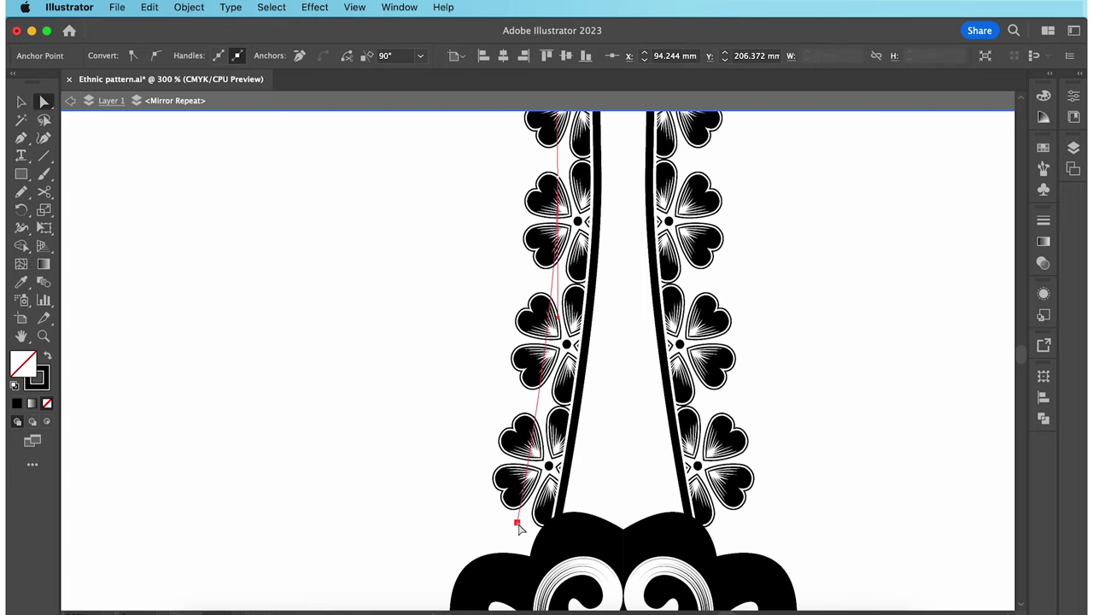
left_click_drag(518, 524, 522, 523)
Adjust the anchors at the bend and upper end of the flower-brushed path so the flowers follow the stem's bulb
scroll(577, 257, "up", 3)
scroll(573, 266, "up", 4)
mouse_move(570, 265)
left_mouse_down()
mouse_move(488, 283)
mouse_move(590, 260)
left_mouse_up()
left_click(582, 249)
scroll(570, 276, "up", 6)
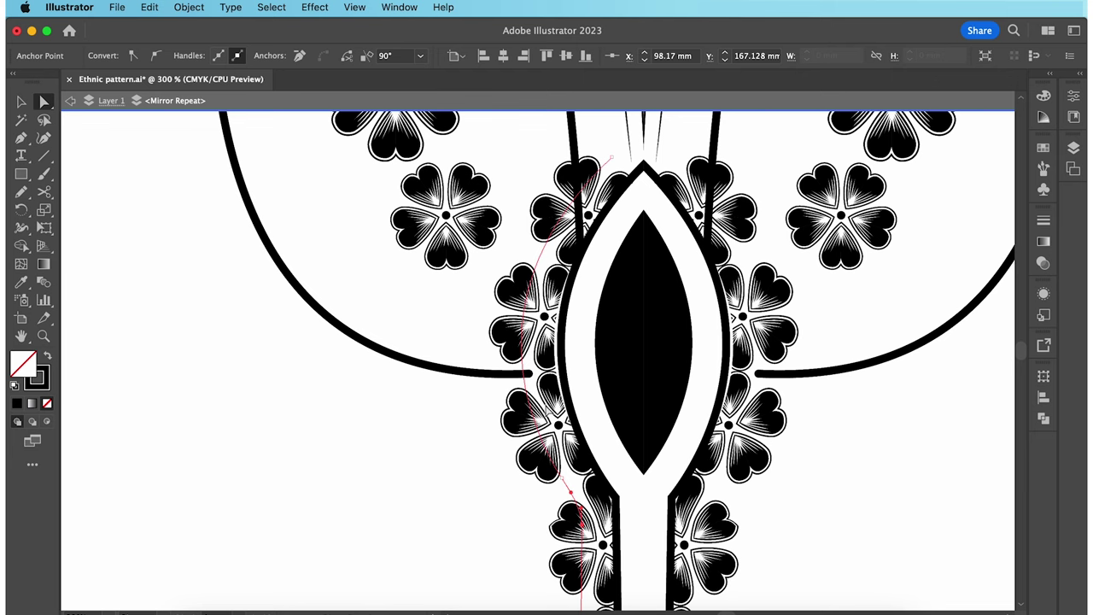
left_click_drag(611, 159, 485, 270)
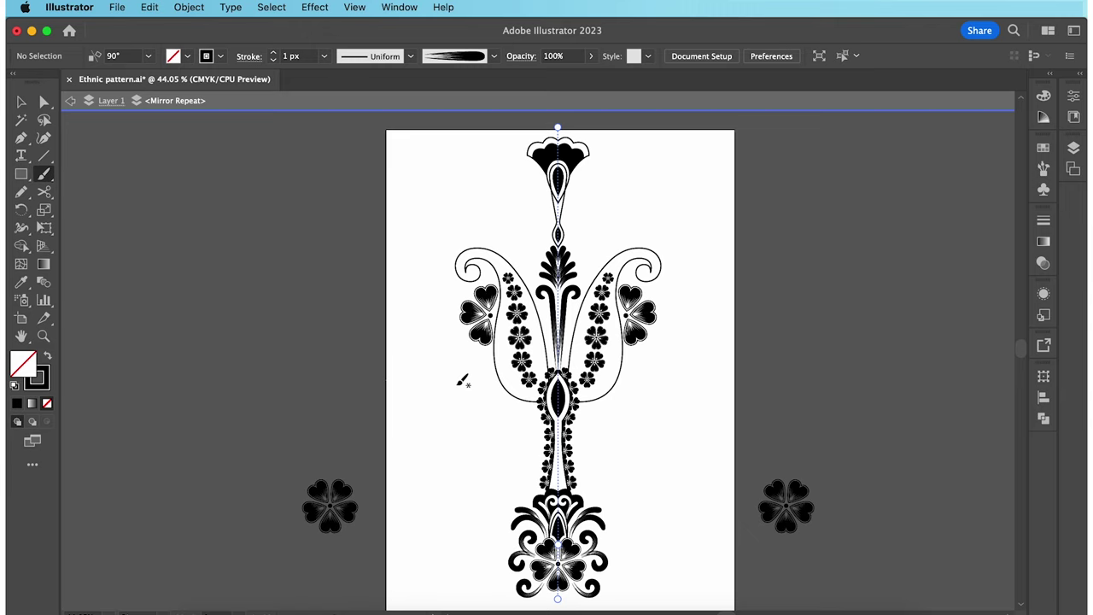
Paint a long hooked curl and shorter curls outward from the stem base with the Paintbrush, and thicken the long curl
mouse_move(542, 472)
left_mouse_down()
mouse_move(487, 380)
mouse_move(453, 333)
left_mouse_up()
mouse_move(532, 492)
left_mouse_down()
mouse_move(520, 447)
mouse_move(522, 459)
mouse_move(486, 489)
mouse_move(515, 466)
left_mouse_up()
left_click_drag(529, 495, 486, 491)
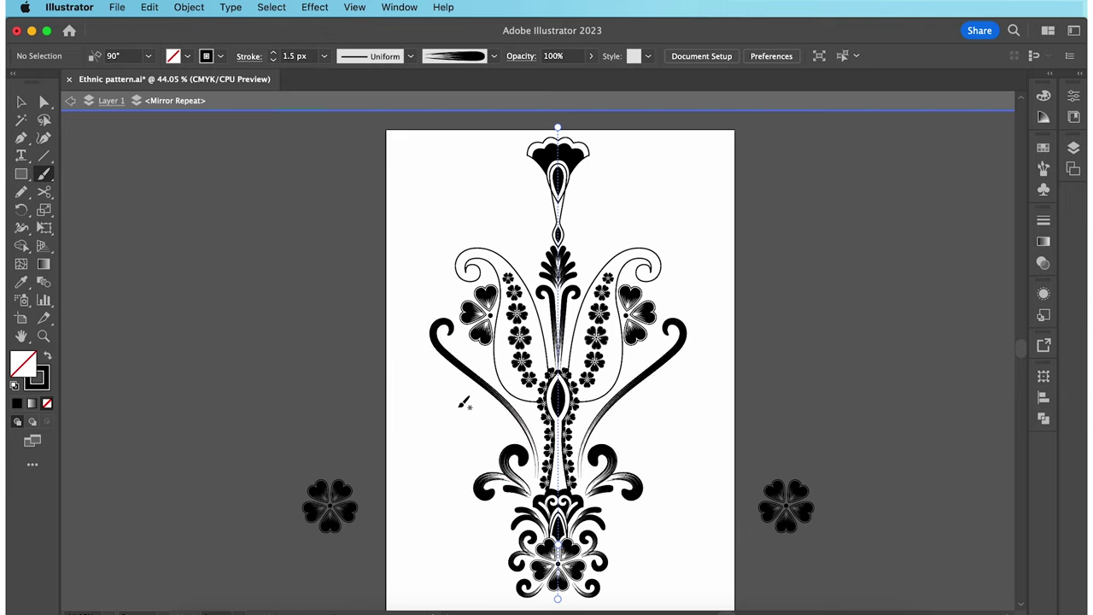
key("v")
left_click(467, 372)
left_click(317, 231)
Duplicate the large flower from outside the artboard onto it and delete the copy's bottom petal
left_click(342, 500)
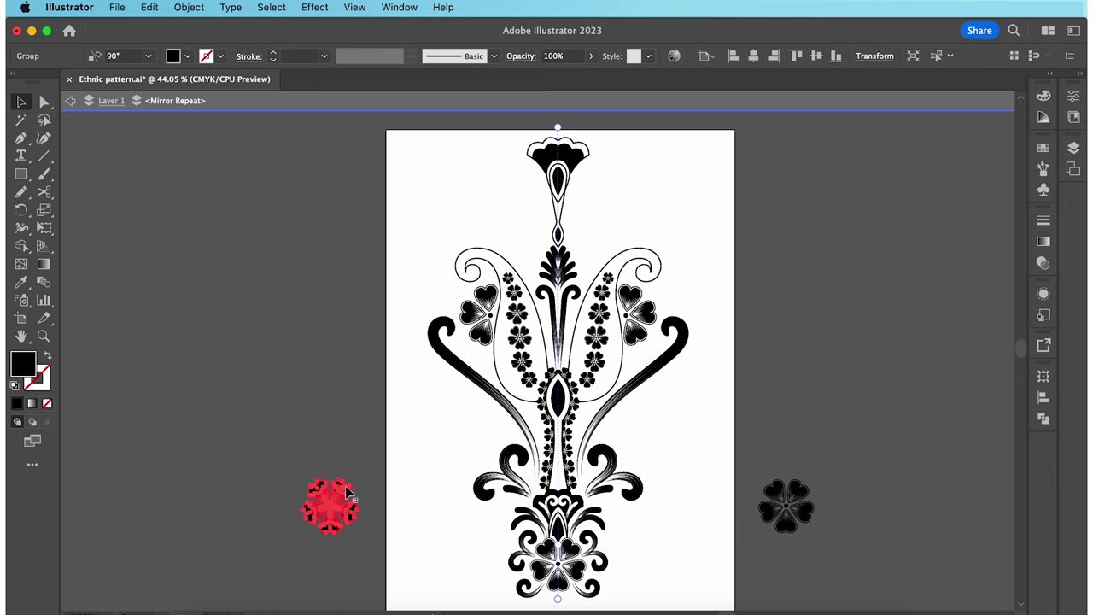
left_click_drag(342, 500, 444, 436)
key("a")
left_click(419, 487)
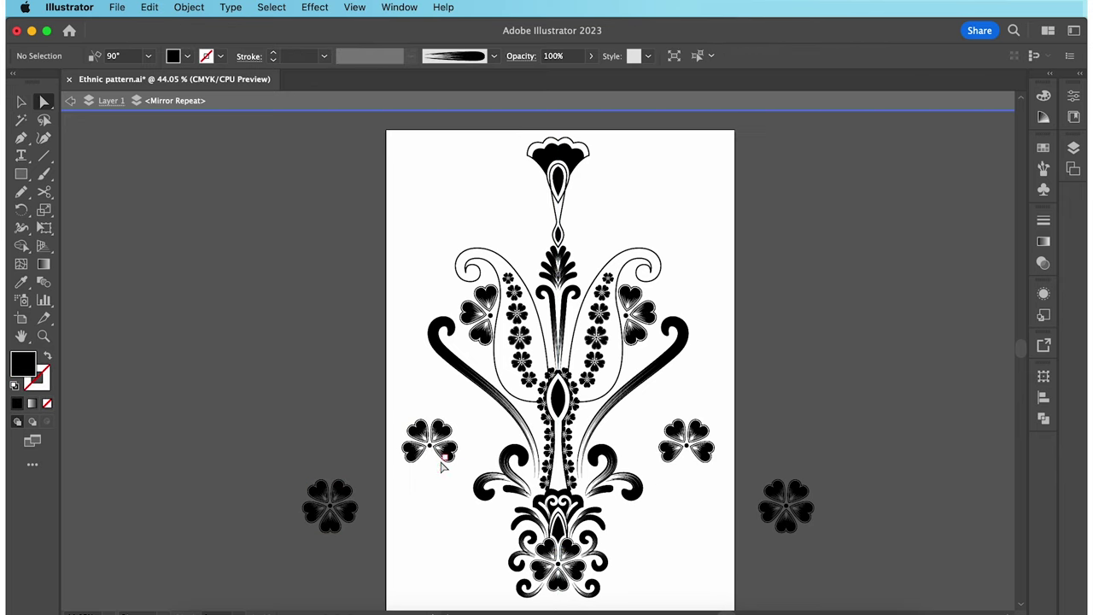
Rotate and move the four-petal flower beside the lower curls and paint two small curls above it with an unfilled brush stroke
key("v")
left_click(431, 440)
left_click_drag(431, 440, 466, 462)
left_click(439, 412)
key("b")
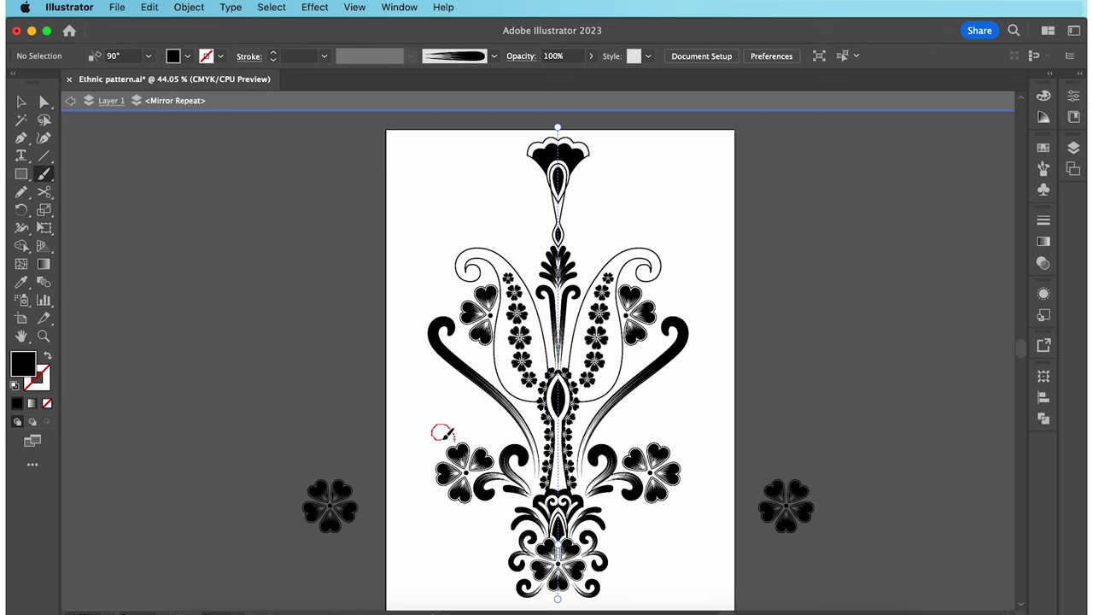
key("shift+x")
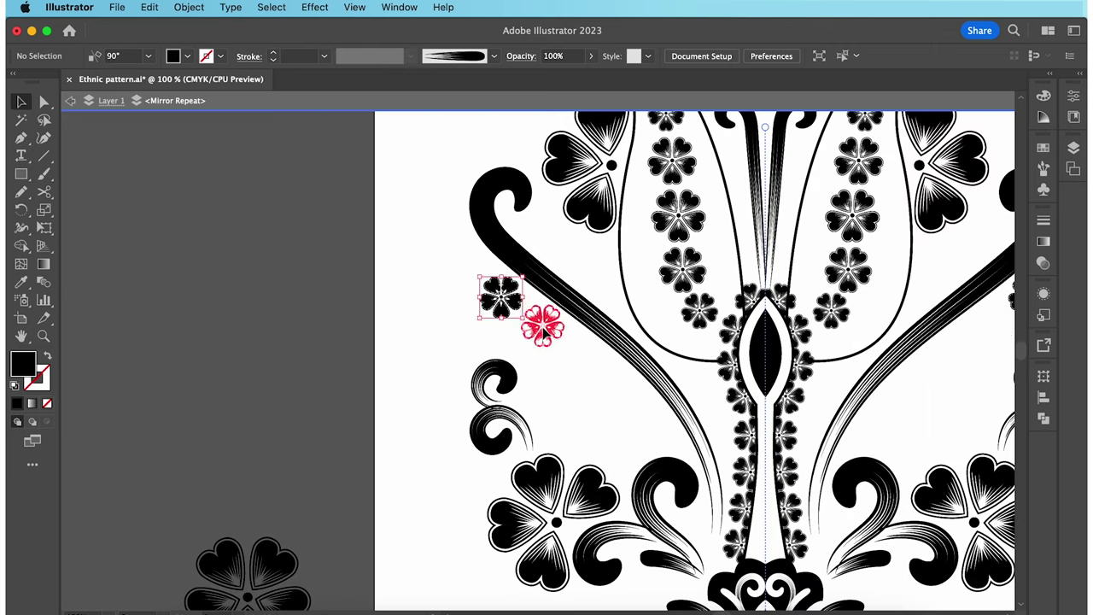
Line up progressively smaller copies of the small flower beneath the long curl, running toward the stem
left_click_drag(544, 345, 620, 404)
left_click_drag(632, 392, 642, 424)
left_click_drag(651, 412, 664, 444)
left_click_drag(502, 297, 680, 461)
left_click_drag(659, 482, 678, 458)
left_click(333, 350)
key("super+0")
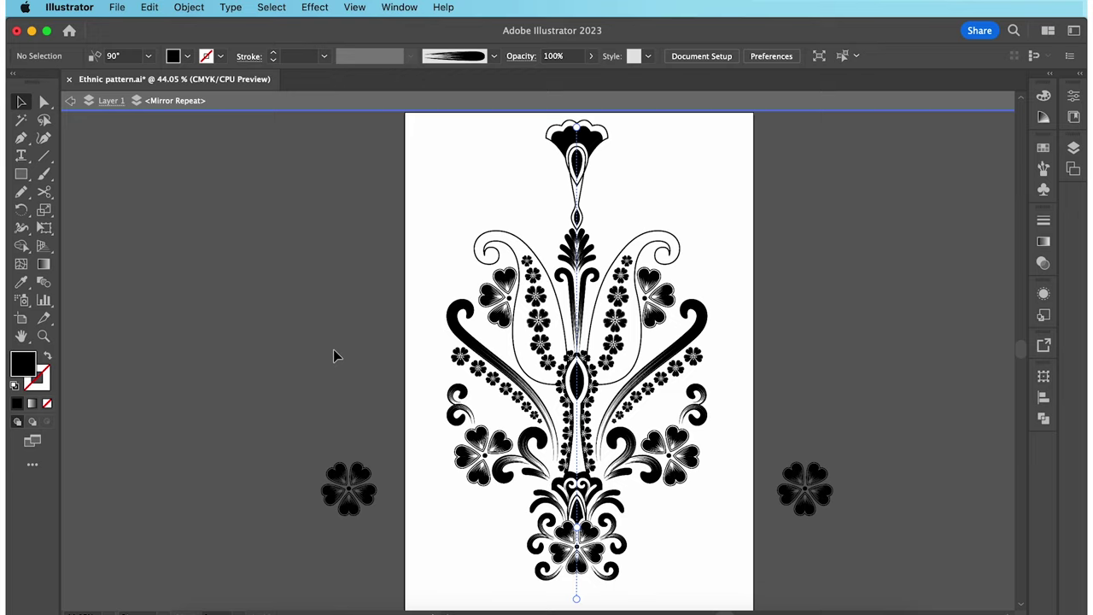
Place the source artwork of Art Brush 1 on the canvas outside the artboard
left_click(494, 60)
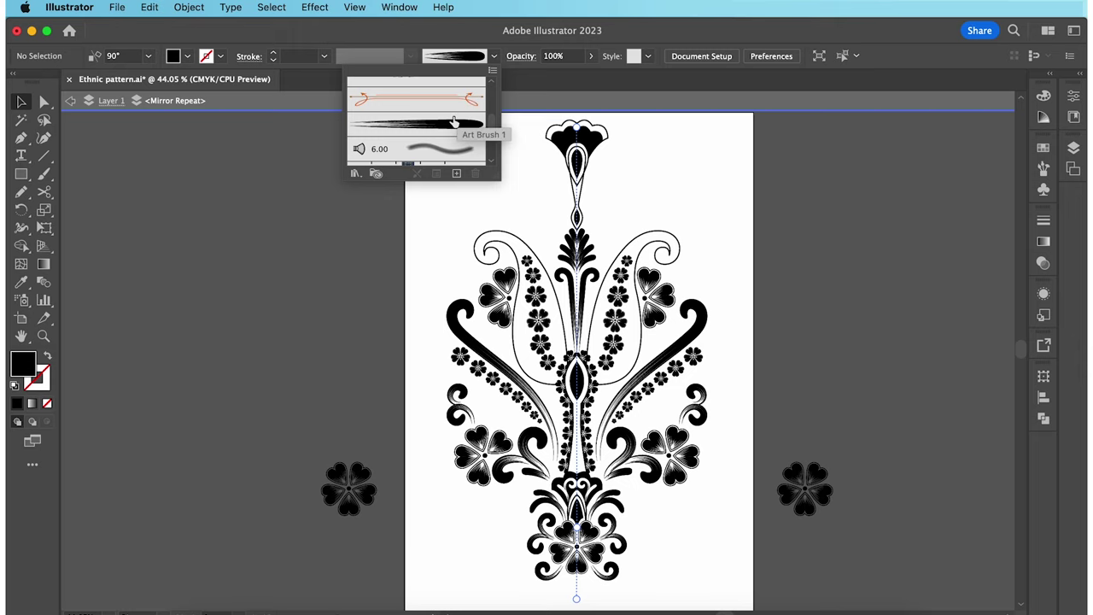
mouse_move(461, 125)
left_mouse_down()
mouse_move(310, 258)
mouse_move(268, 310)
left_mouse_up()
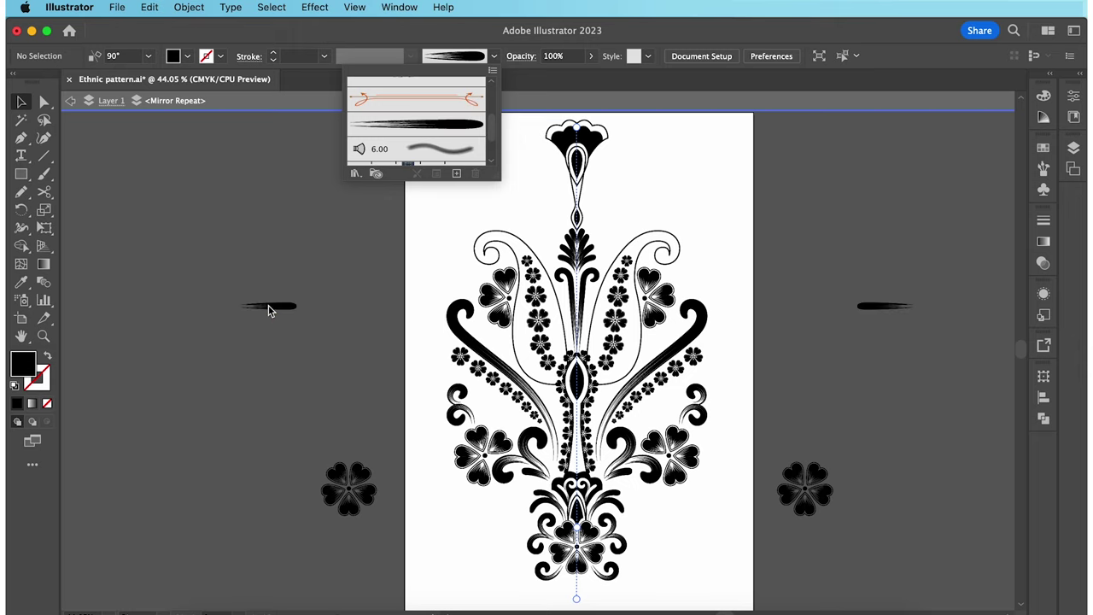
Merge the copied brush stroke artwork and its two pointed leaf shapes into a single shape with Unite
left_click(280, 309)
left_click(280, 312)
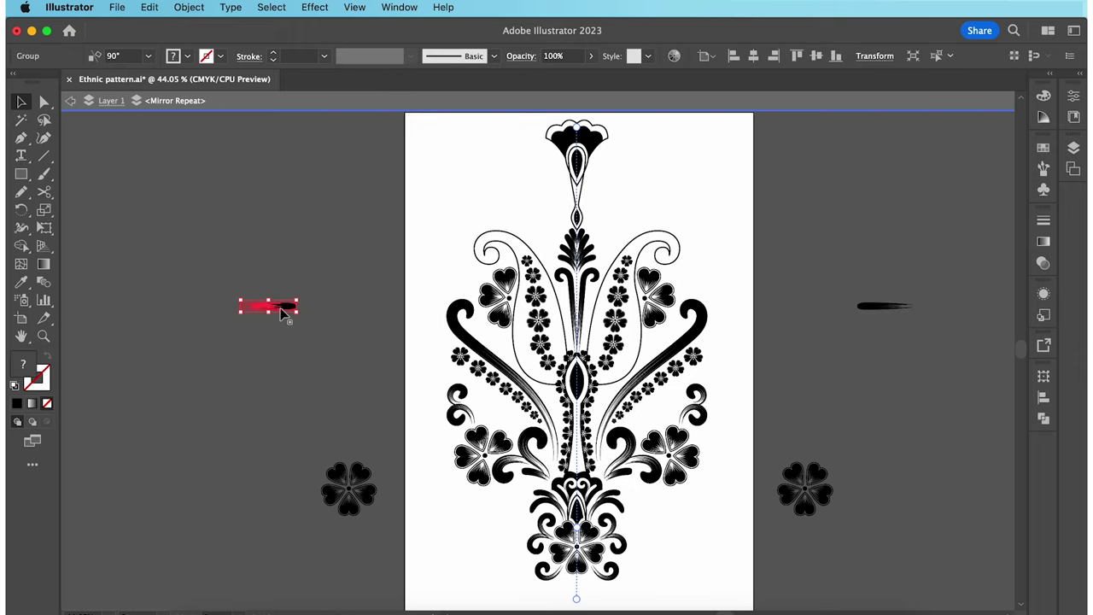
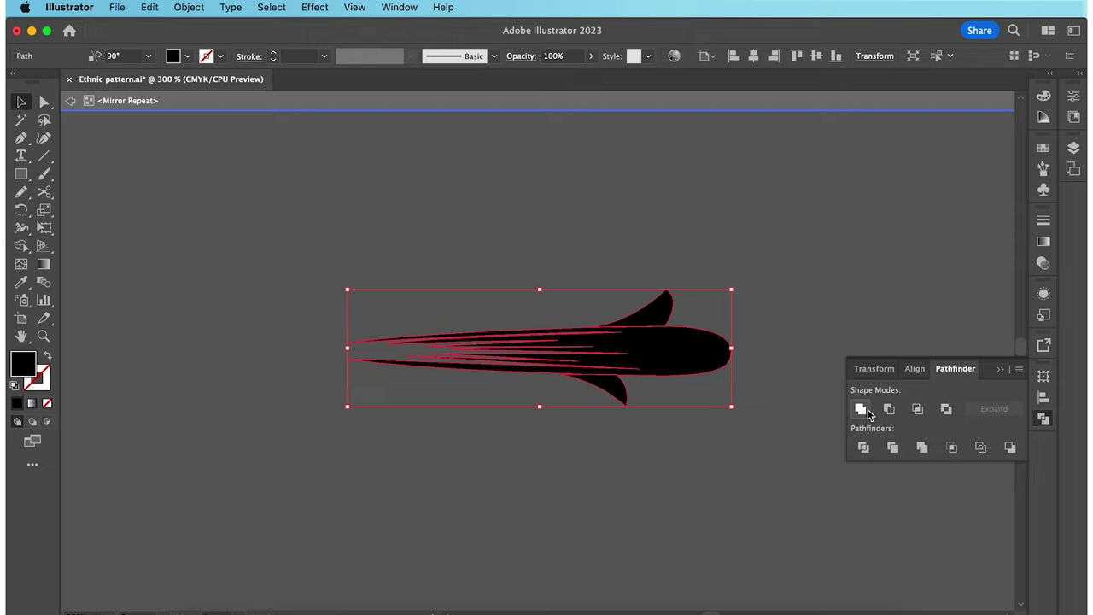
left_click(863, 409)
left_click(1044, 417)
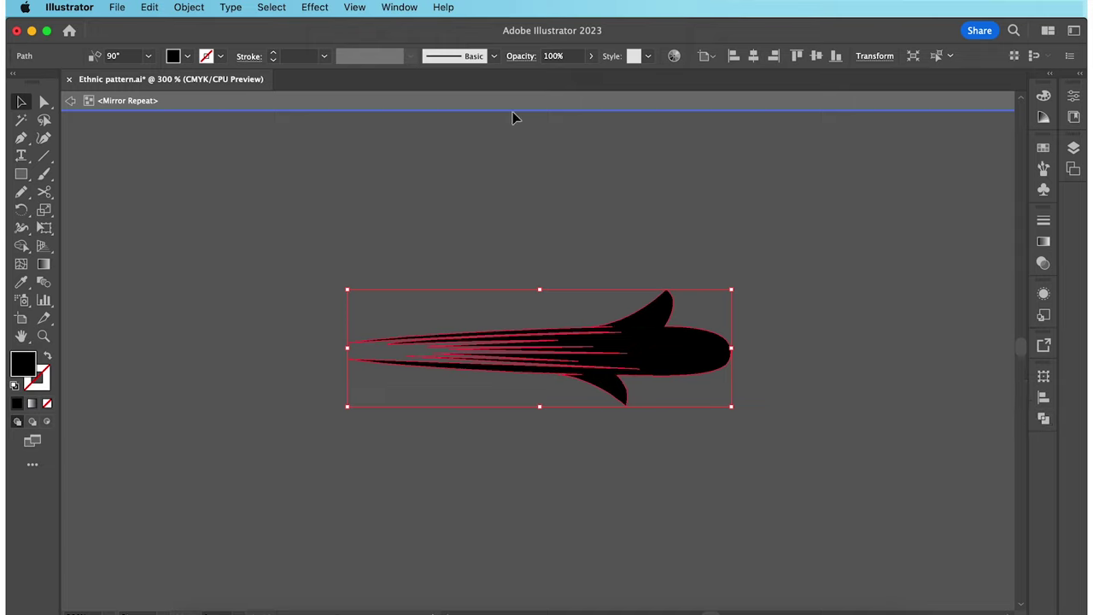
Create an art brush from the merged leafed stroke with Tints colorization and delete its source artwork from the canvas
left_click(495, 57)
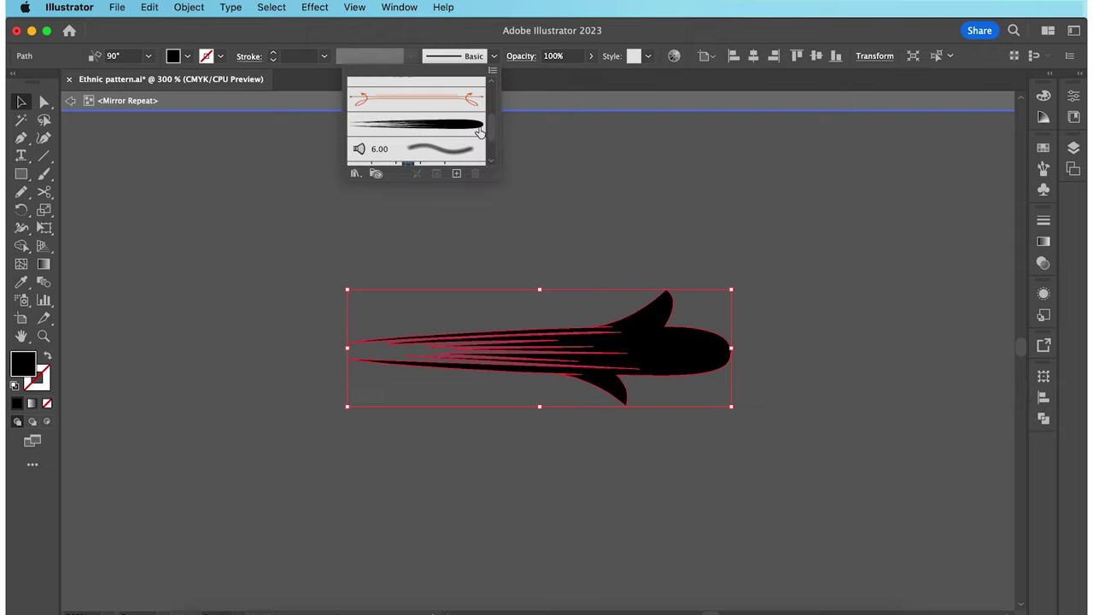
left_click(458, 173)
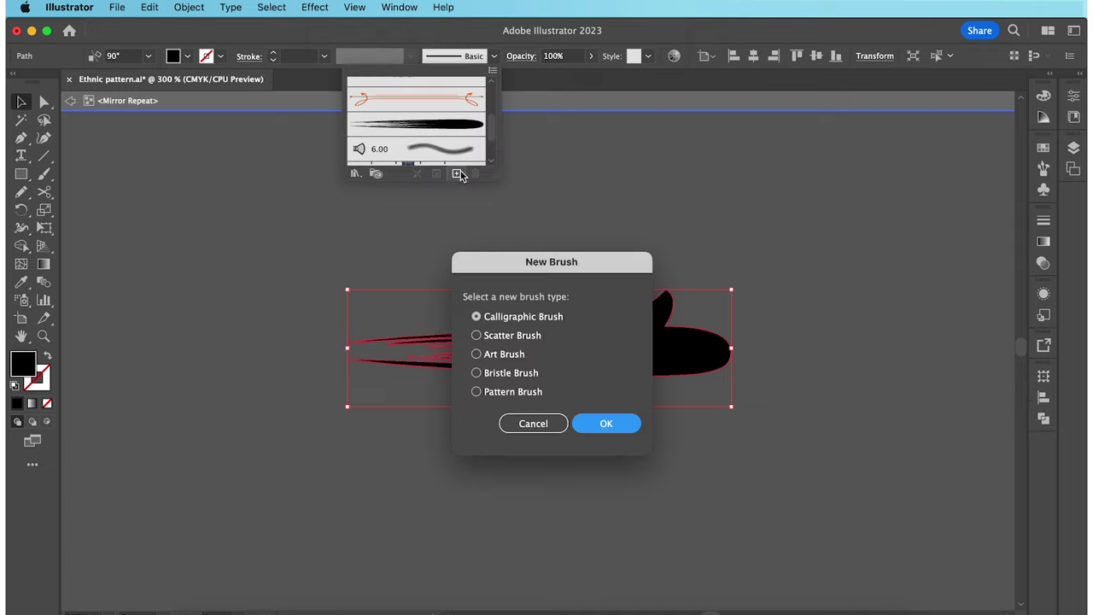
left_click(511, 357)
left_click(588, 421)
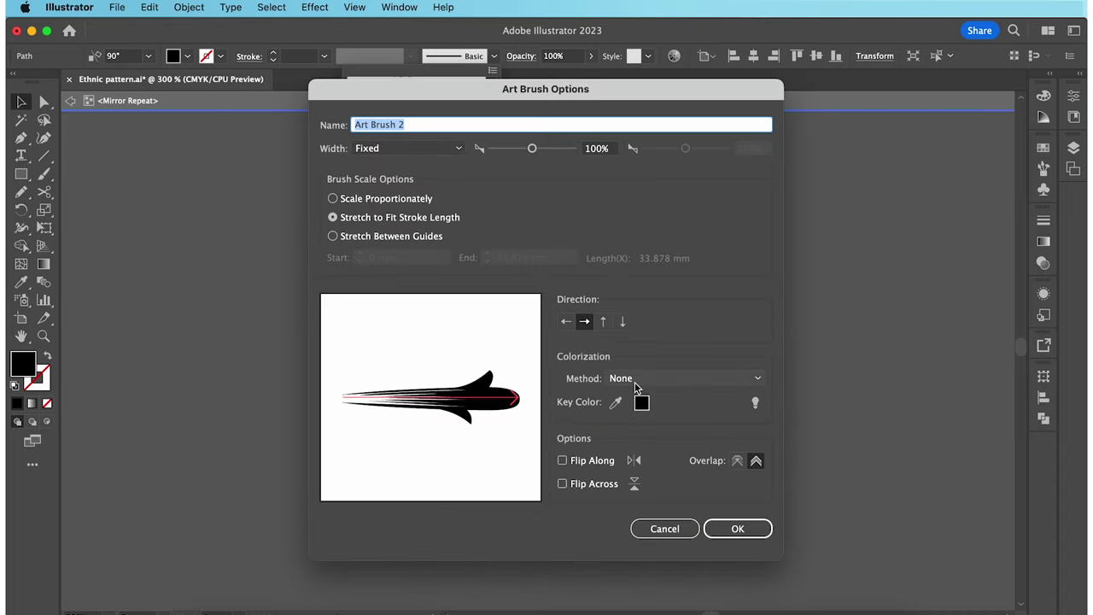
left_click(635, 381)
left_click(639, 411)
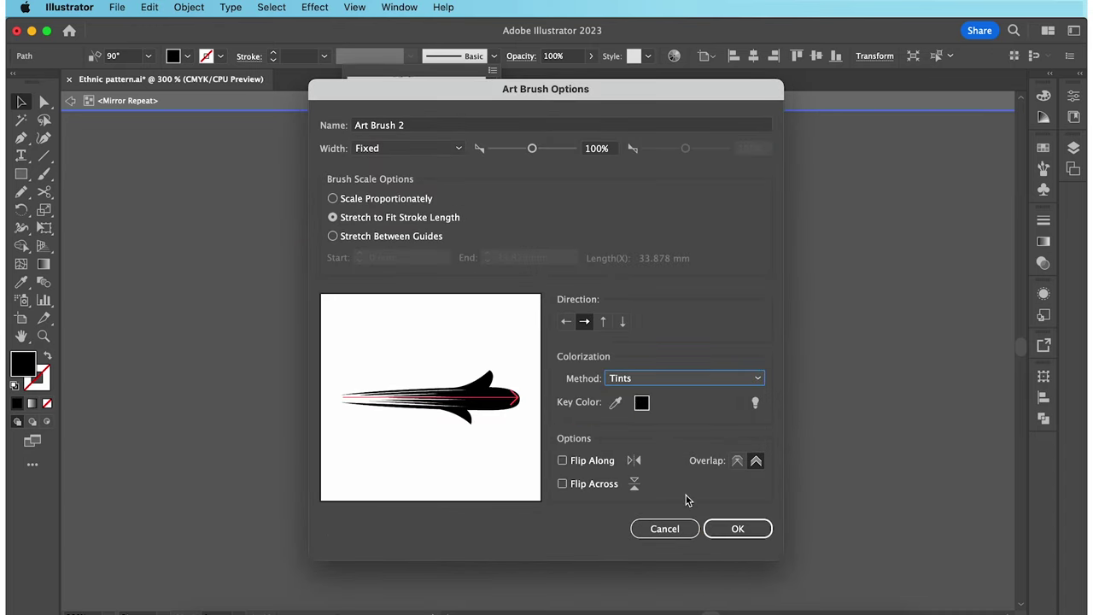
left_click(721, 528)
key("super+minus")
key("super+minus")
key("super+minus")
key("Delete")
Test the new leafed art brush with a few joined curls outside the artboard and undo them
key("b")
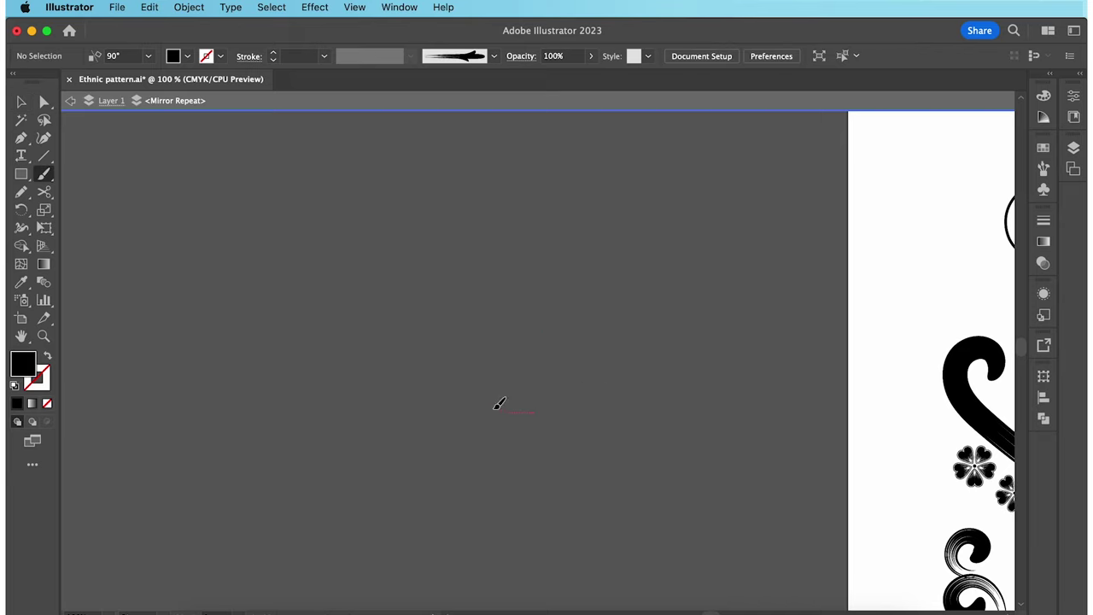
left_click_drag(495, 409, 484, 345)
left_click_drag(452, 382, 429, 355)
left_click_drag(391, 295, 389, 297)
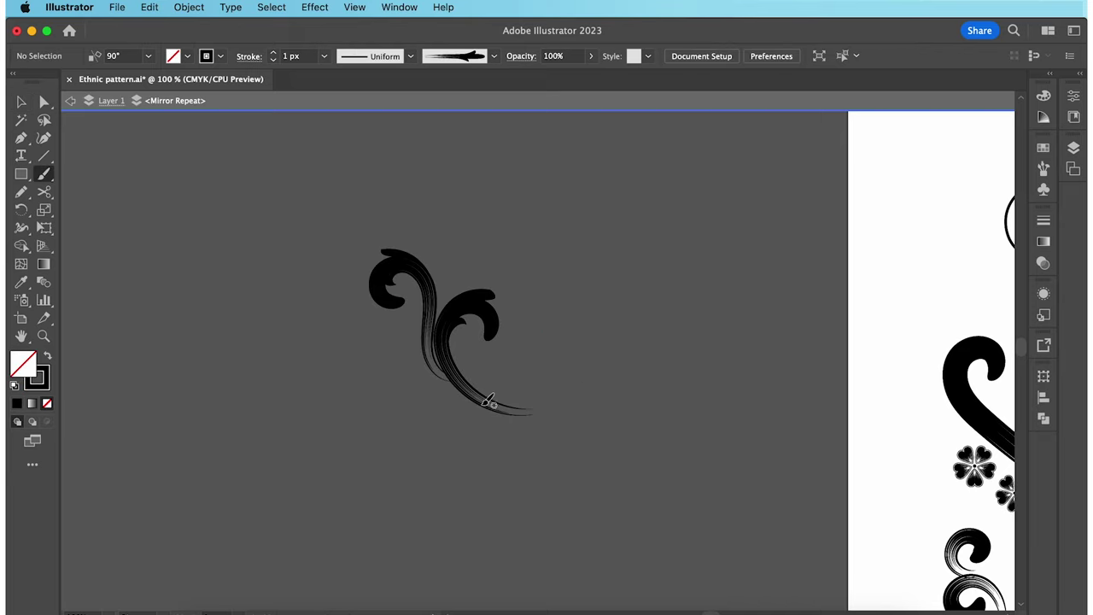
left_click_drag(452, 371, 402, 395)
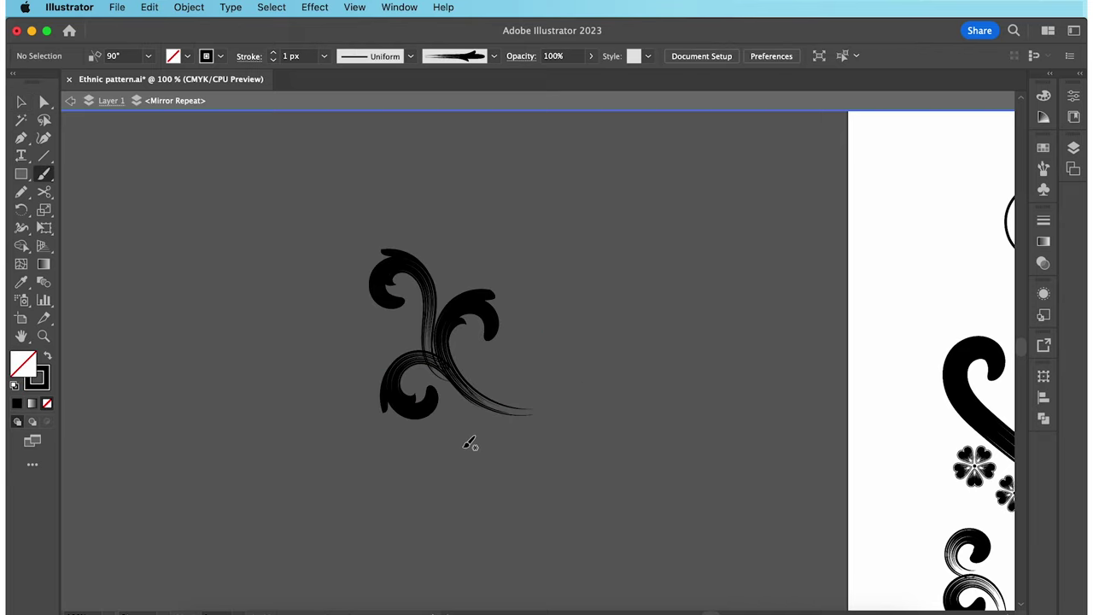
key("ctrl+z")
key("ctrl+z")
key("ctrl+z")
Paint unfilled black leafed-brush curls around the bottom flower and a leafed branch beneath the top flower
key("ctrl+0")
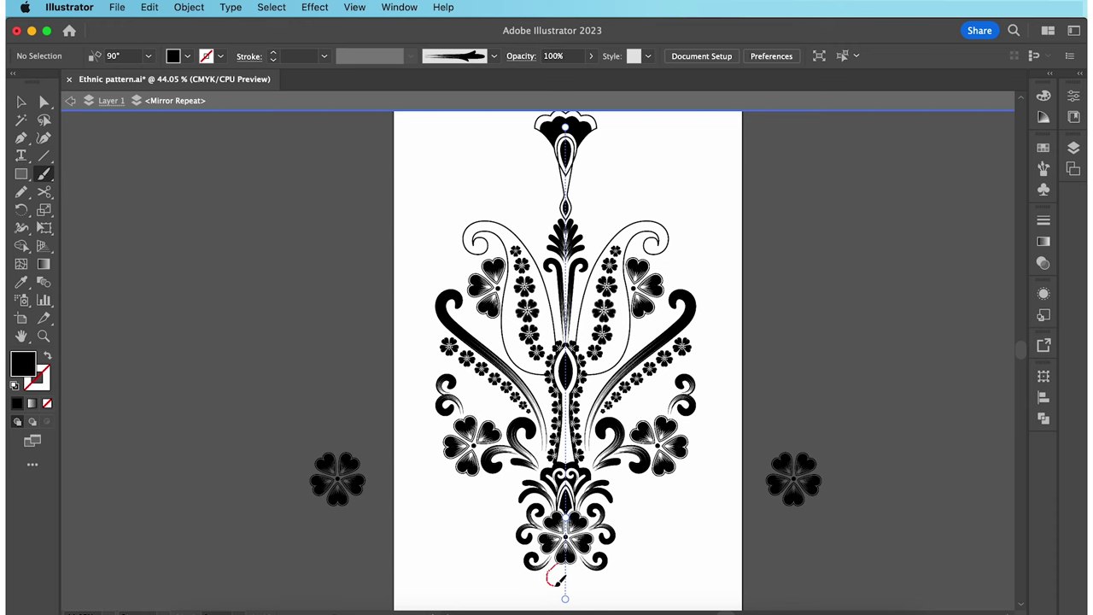
key("shift+x")
mouse_move(538, 466)
left_mouse_down()
mouse_move(469, 515)
mouse_move(482, 501)
mouse_move(491, 539)
left_mouse_up()
mouse_move(506, 490)
left_mouse_down()
mouse_move(502, 510)
mouse_move(517, 517)
left_mouse_up()
scroll(517, 341, "up", 2)
left_click_drag(550, 197, 502, 182)
Switch back to the plain tapered art brush and paint smaller curls below the branch under the top flower
left_click(494, 56)
left_click(444, 129)
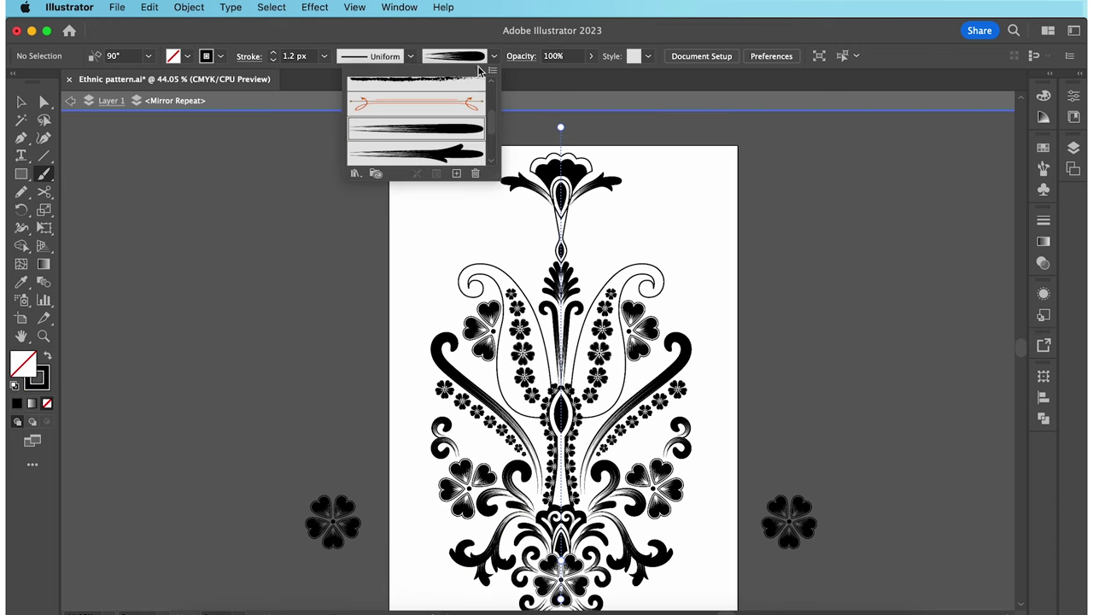
left_click(494, 57)
mouse_move(556, 225)
left_mouse_down()
mouse_move(523, 199)
mouse_move(535, 244)
mouse_move(538, 234)
left_mouse_up()
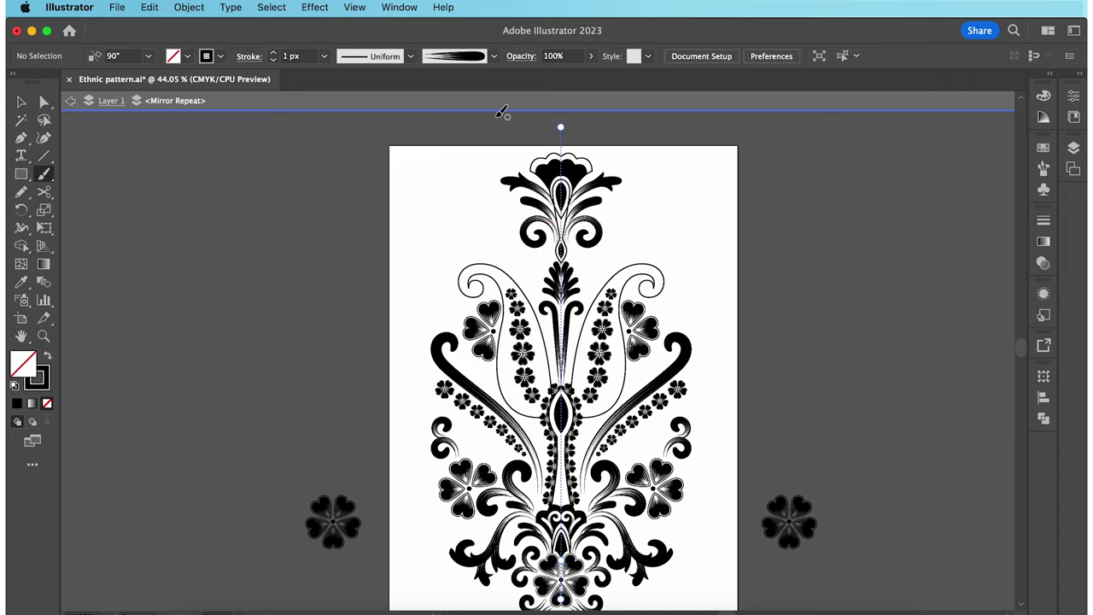
Set the paintbrush to the 15 pt. Round calligraphic brush
left_click(493, 56)
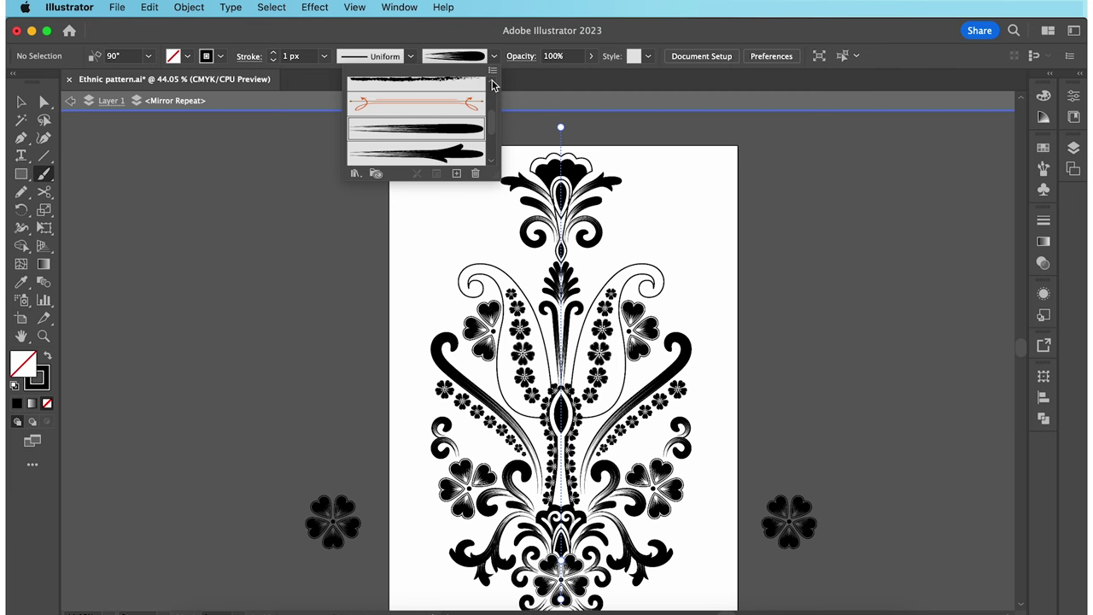
left_click_drag(490, 127, 492, 105)
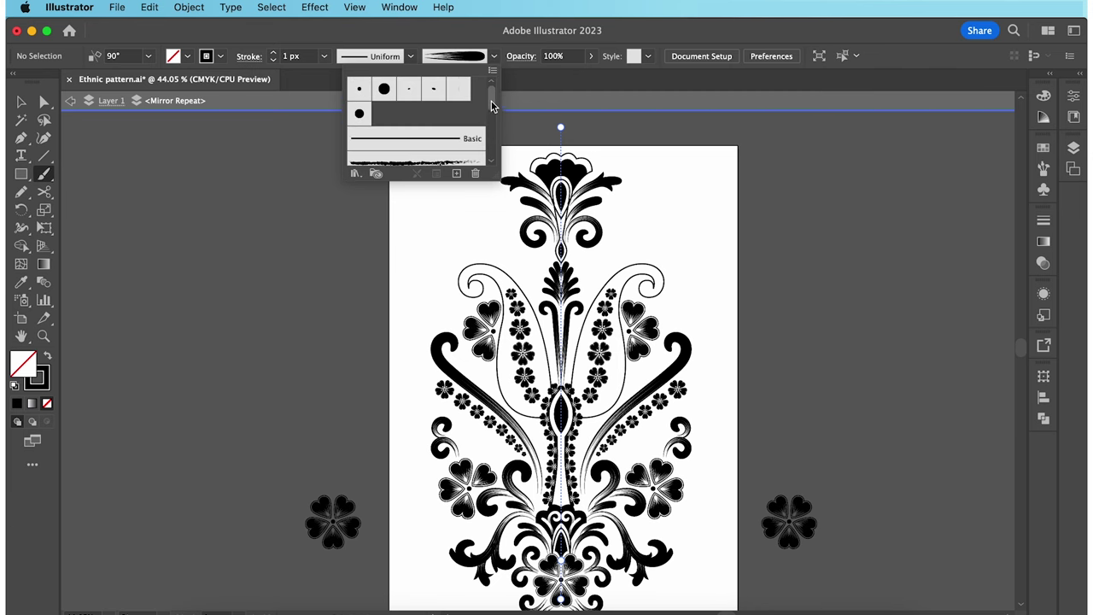
left_click(382, 89)
left_click(495, 54)
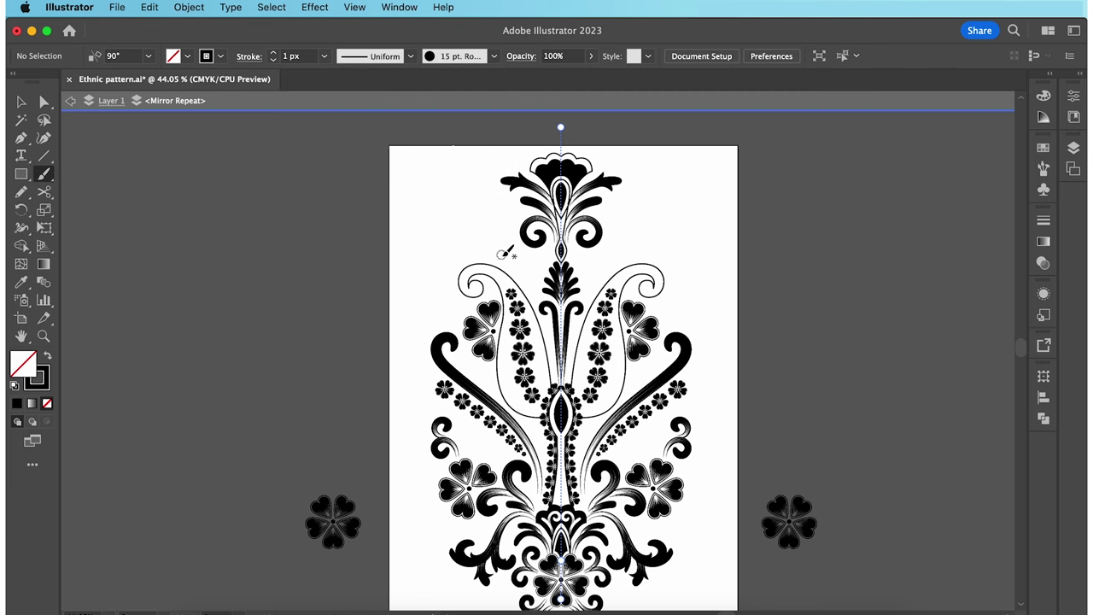
scroll(521, 261, "up", 4)
Try out smaller and larger tip sizes for the round brush
key("bracketleft")
key("bracketleft")
key("bracketleft")
key("bracketleft")
key("bracketleft")
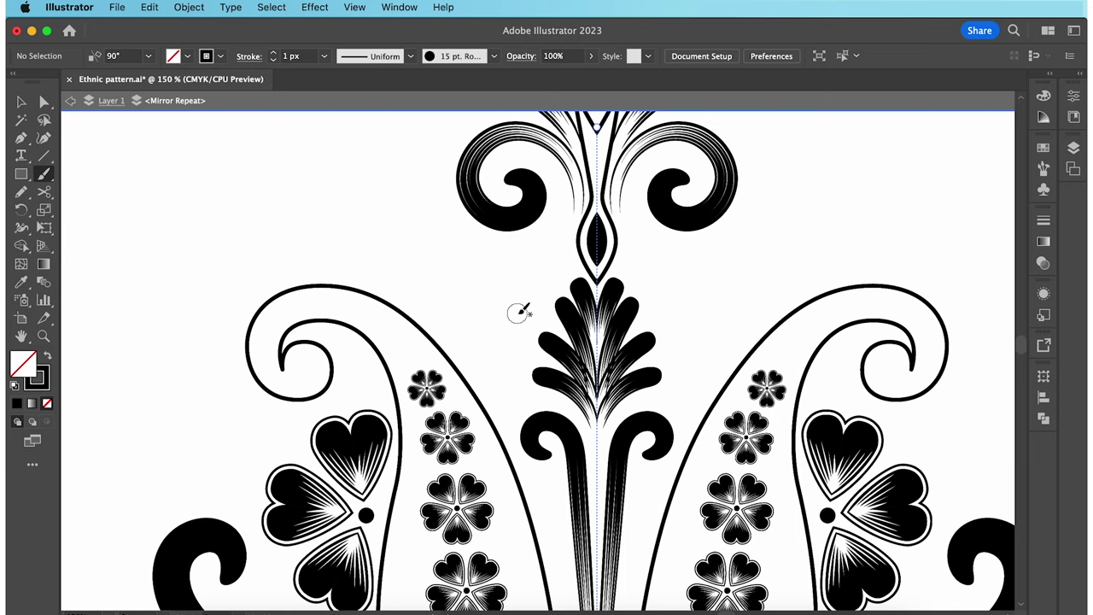
key("bracketright")
key("bracketright")
key("bracketright")
key("bracketright")
key("bracketright")
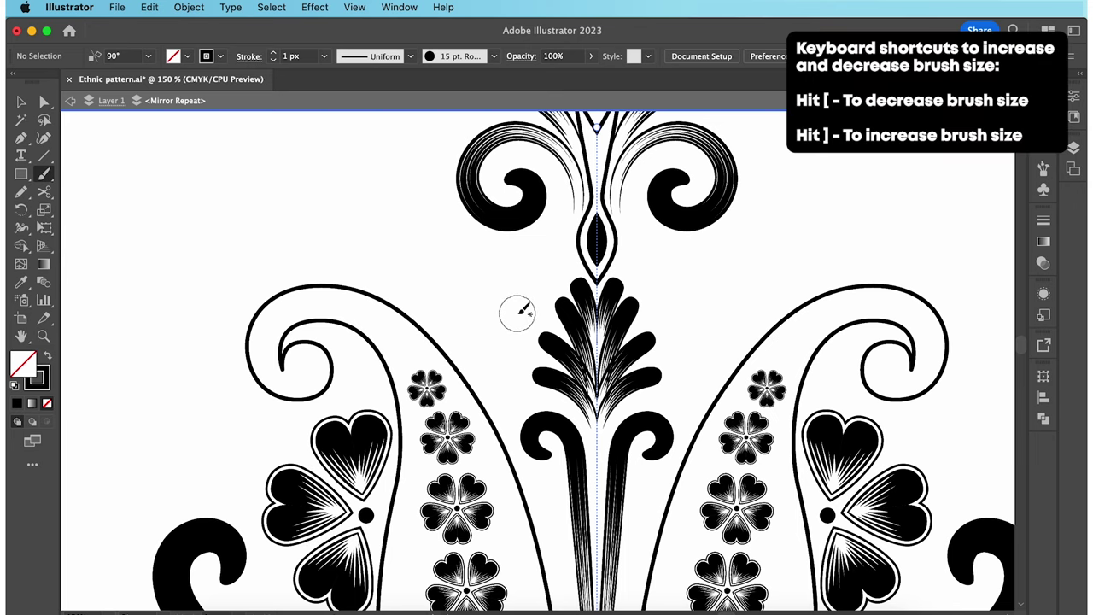
Paint an arc of seven round dots beside the central leaf ornament, growing from small at the bottom and tapering near its tip
key("bracketleft")
key("bracketleft")
key("bracketleft")
key("bracketleft")
key("bracketleft")
key("bracketleft")
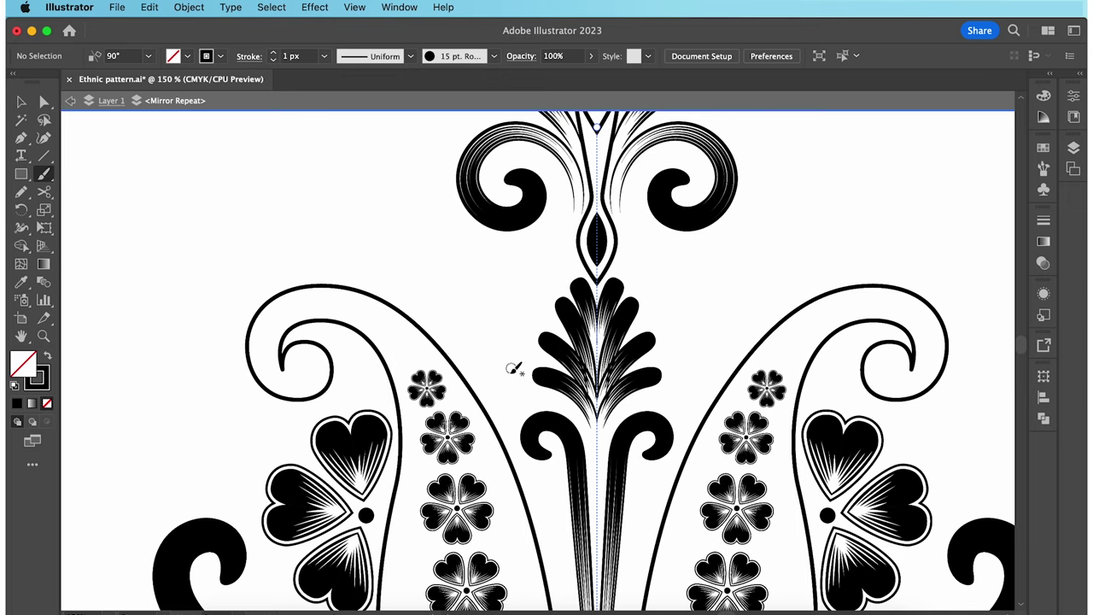
left_click(508, 412)
left_click(508, 388)
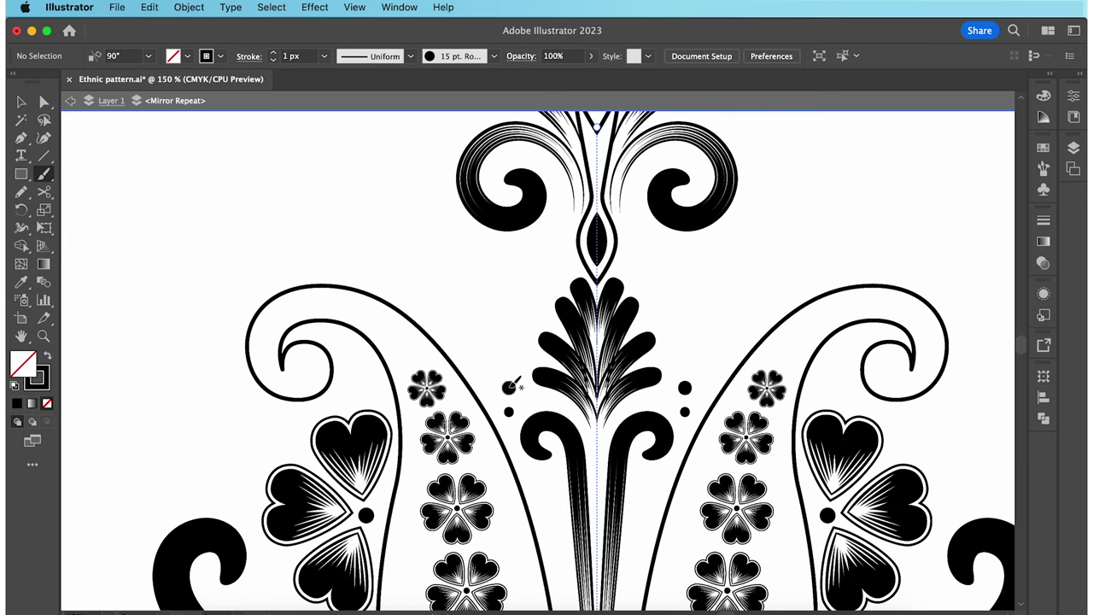
left_click(510, 361)
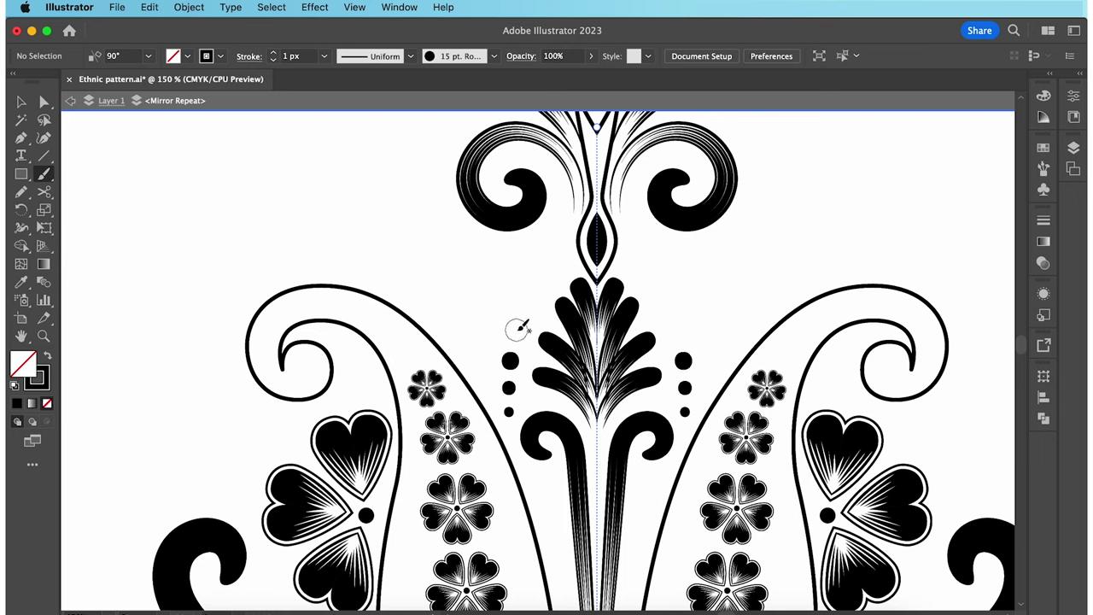
left_click(515, 330)
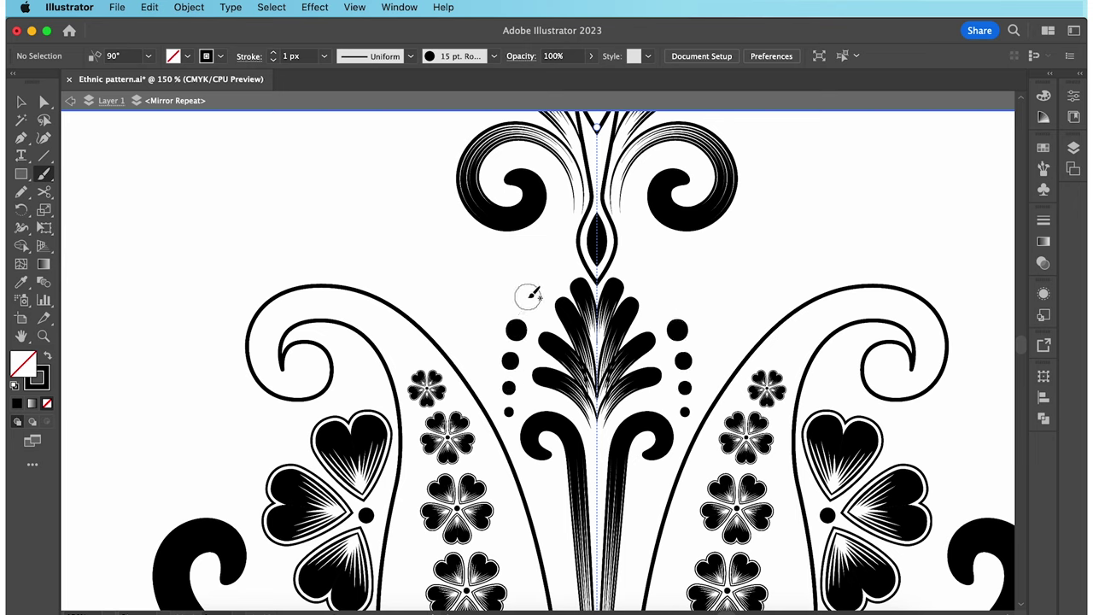
left_click(526, 296)
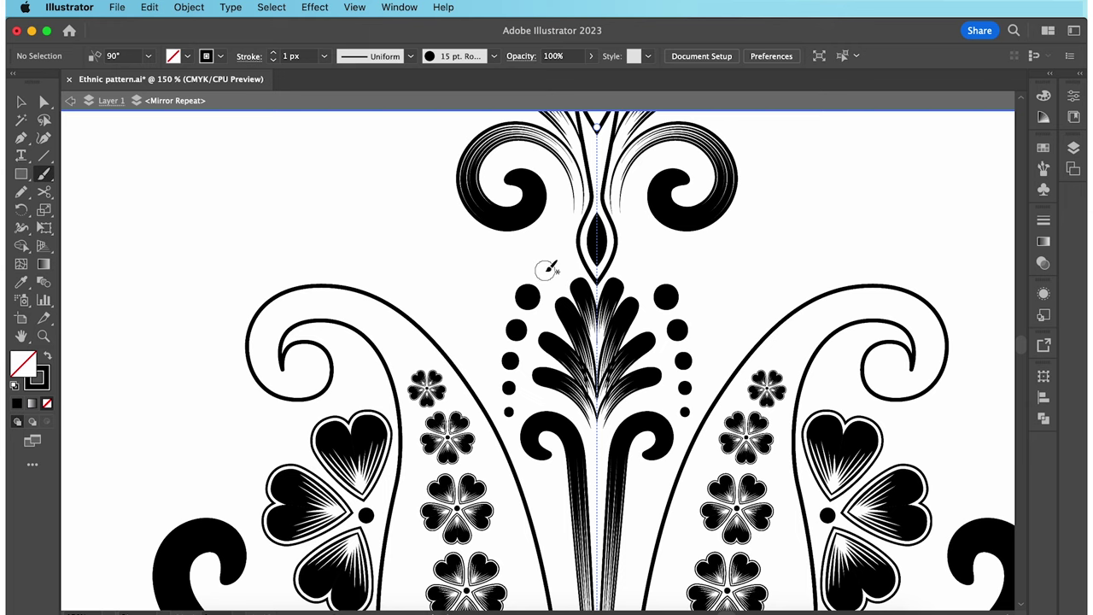
left_click(545, 270)
left_click(563, 252)
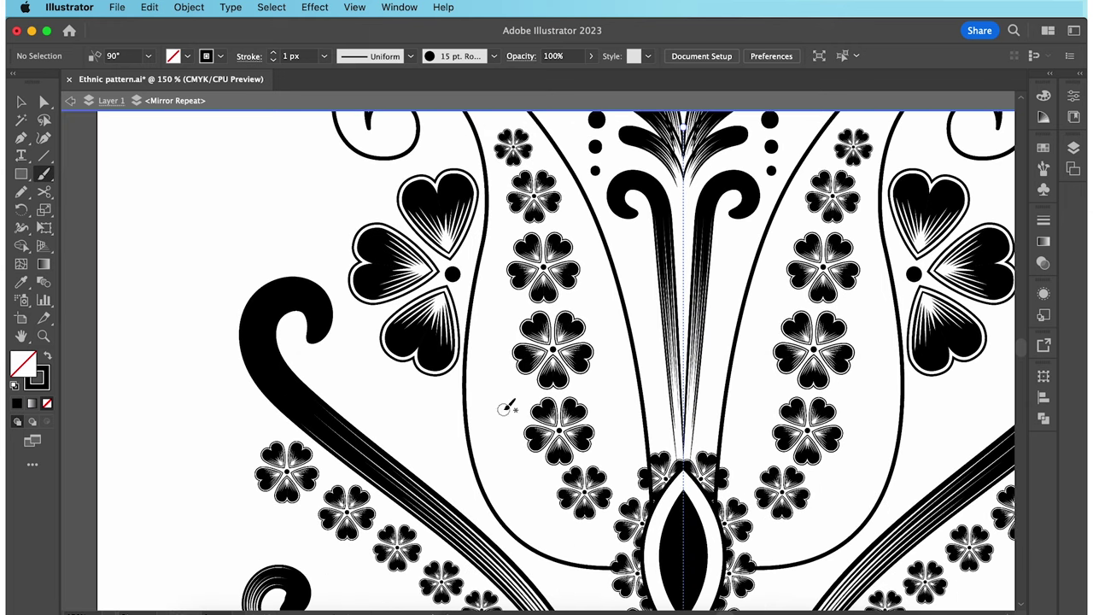
Paint a row of round dots along the inner side of the long curl, larger in the middle and smaller at both ends
left_click(426, 462)
left_click(404, 439)
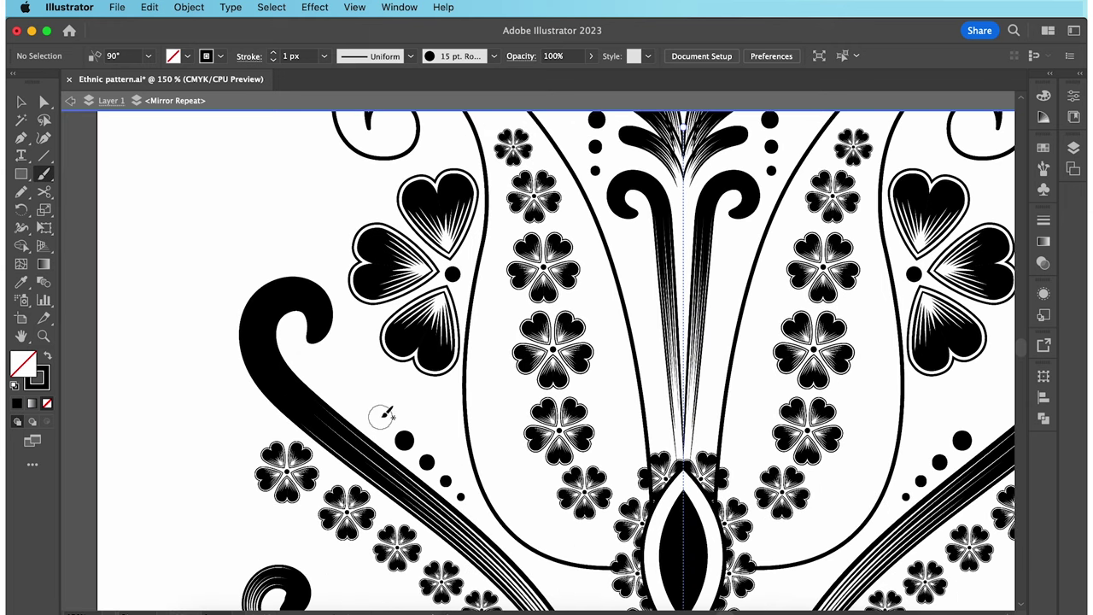
left_click(380, 416)
left_click(351, 394)
left_click(328, 379)
left_click(310, 365)
key("v")
key("super+0")
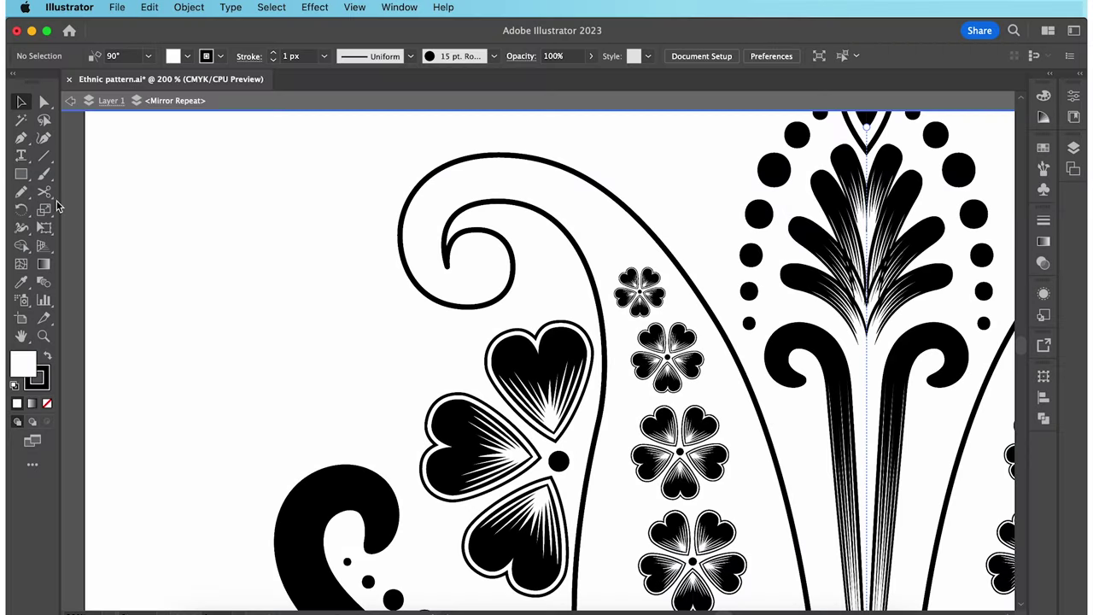
Draw a small upright rectangle without fill beside the paisley's curled tip and set its stroke to 2 px
key("m")
left_click(173, 56)
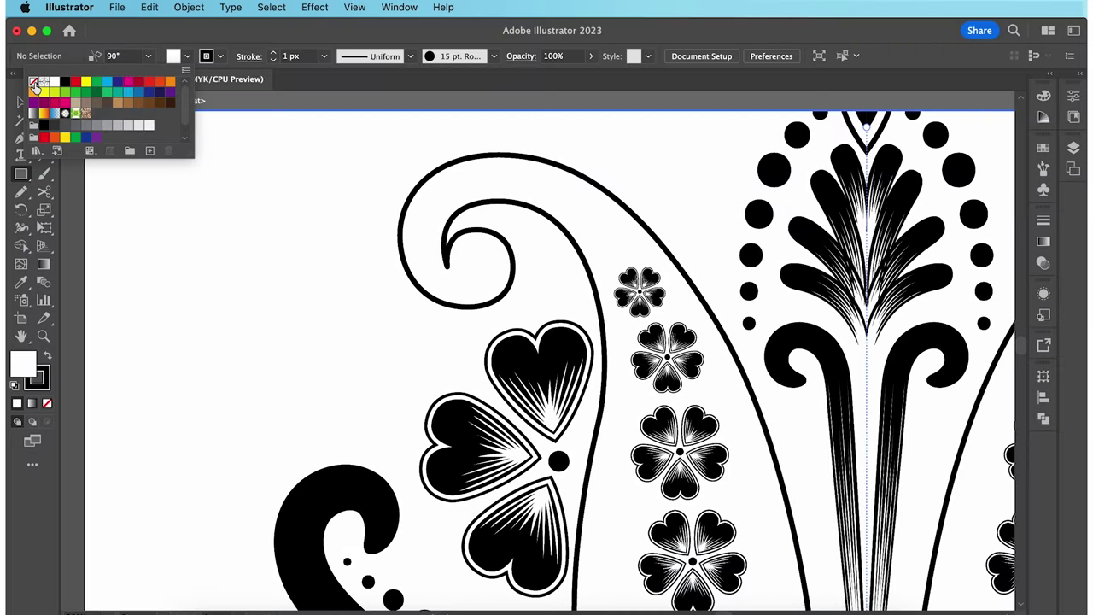
left_click(34, 86)
left_click_drag(243, 261, 266, 289)
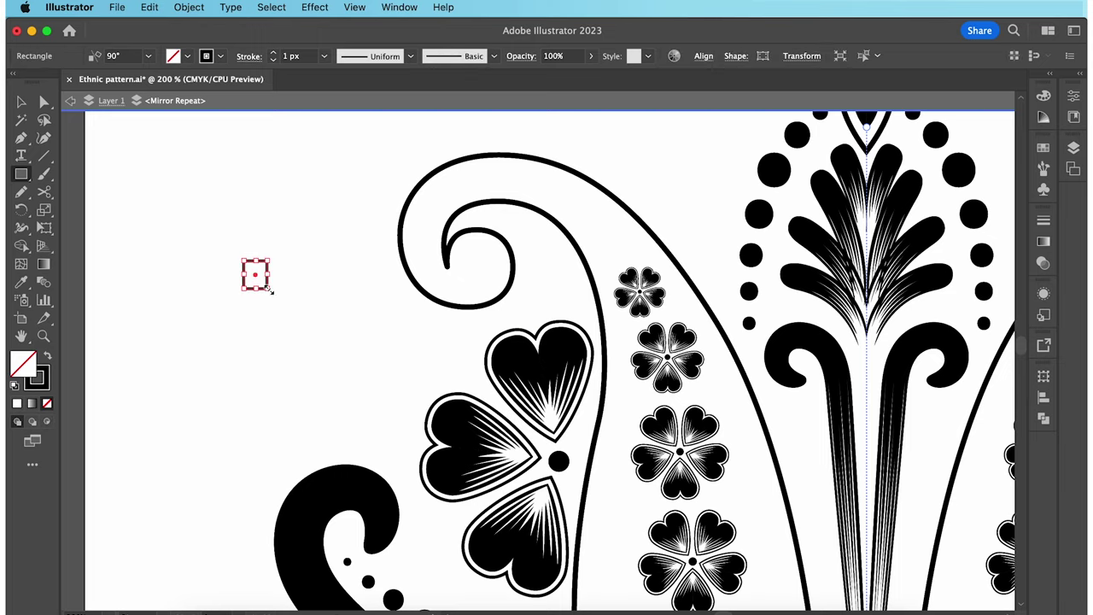
key("super+equal")
key("super+equal")
key("super+equal")
key("super+equal")
key("super+equal")
key("v")
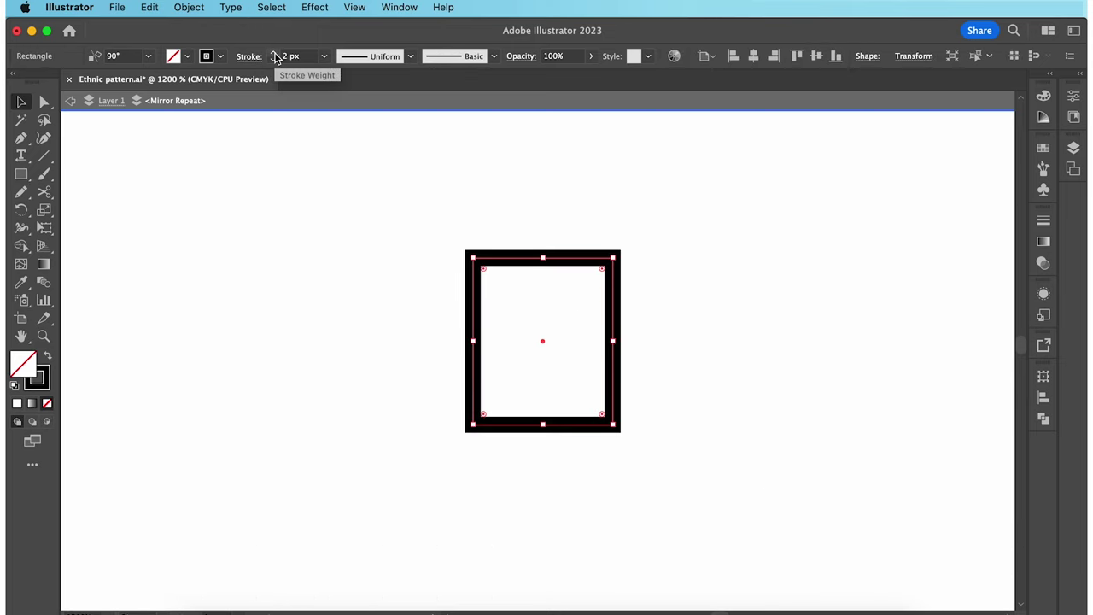
left_click(274, 53)
Round the rectangle's two upper corners to a radius of about 1.375 mm, forming an arch
key("a")
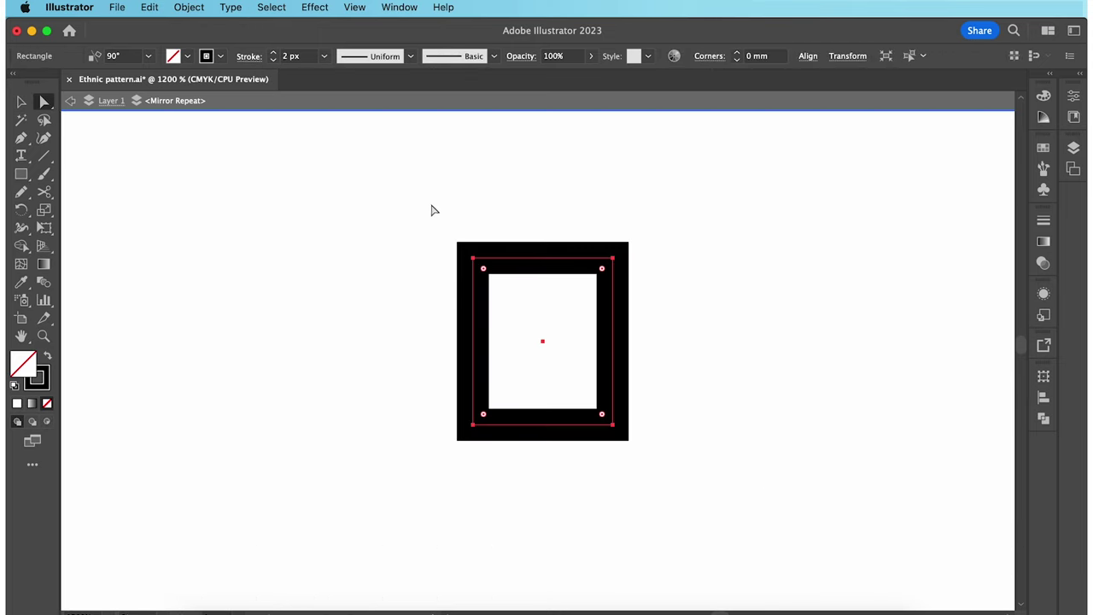
left_click(473, 258)
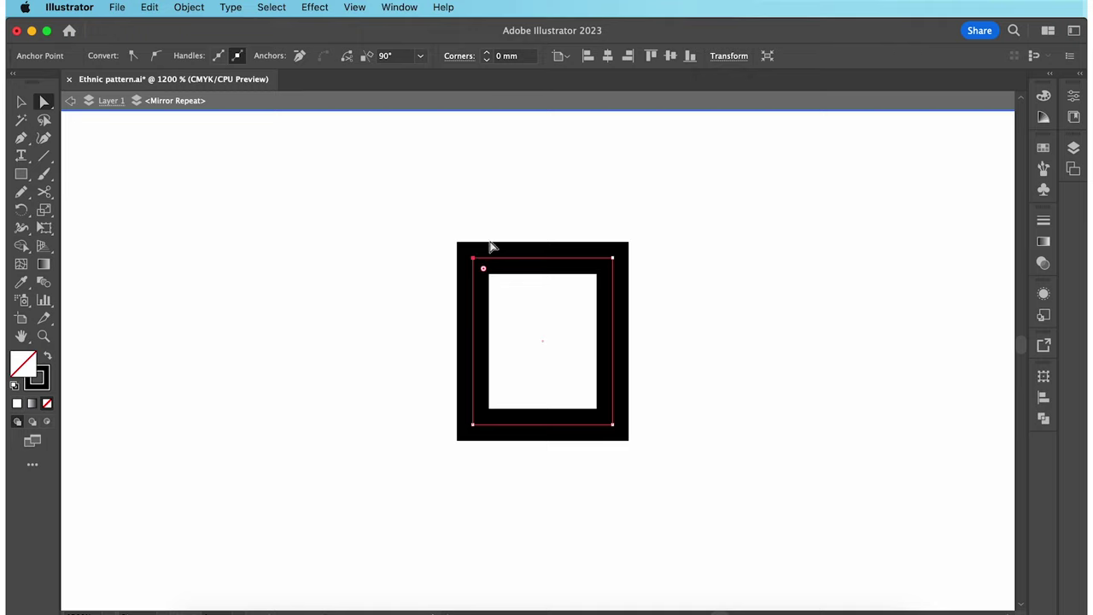
left_click(612, 258, "shift")
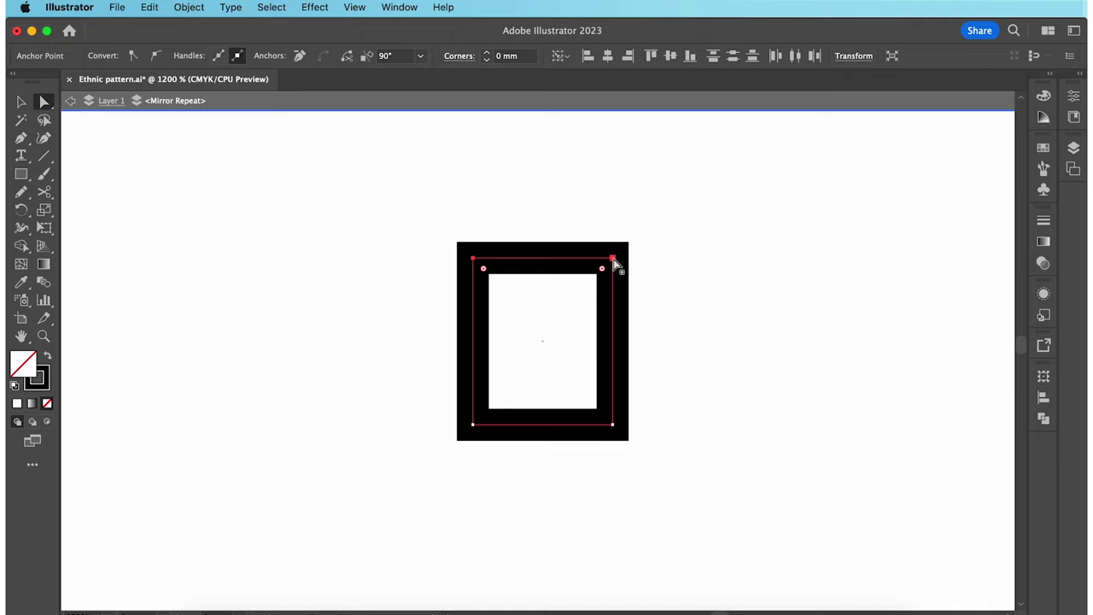
left_click_drag(602, 270, 556, 327)
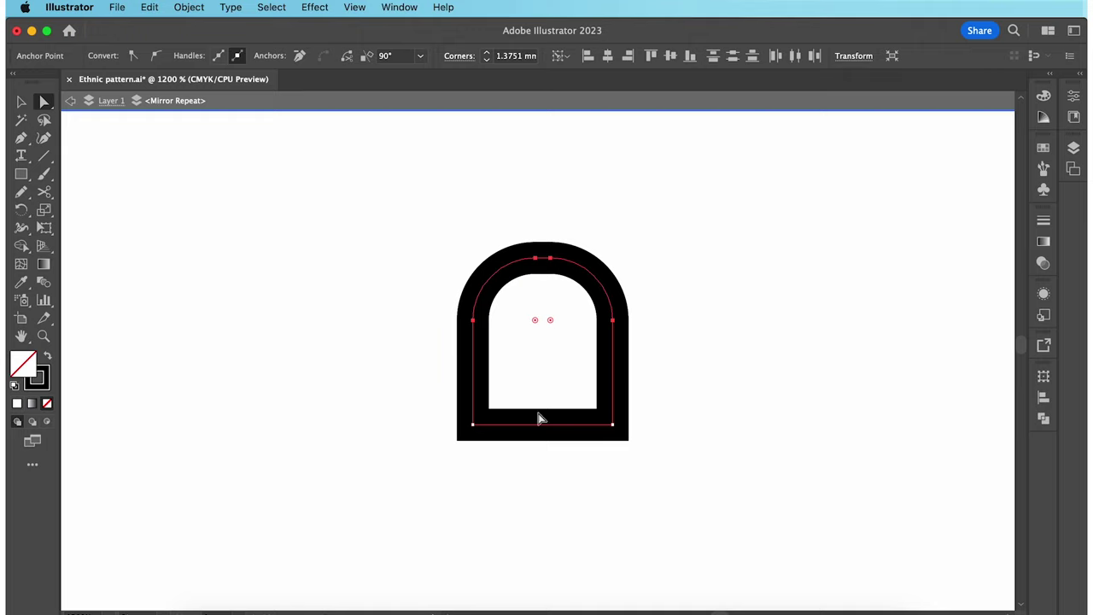
Delete the arch's bottom edge to leave it open
left_click(534, 478)
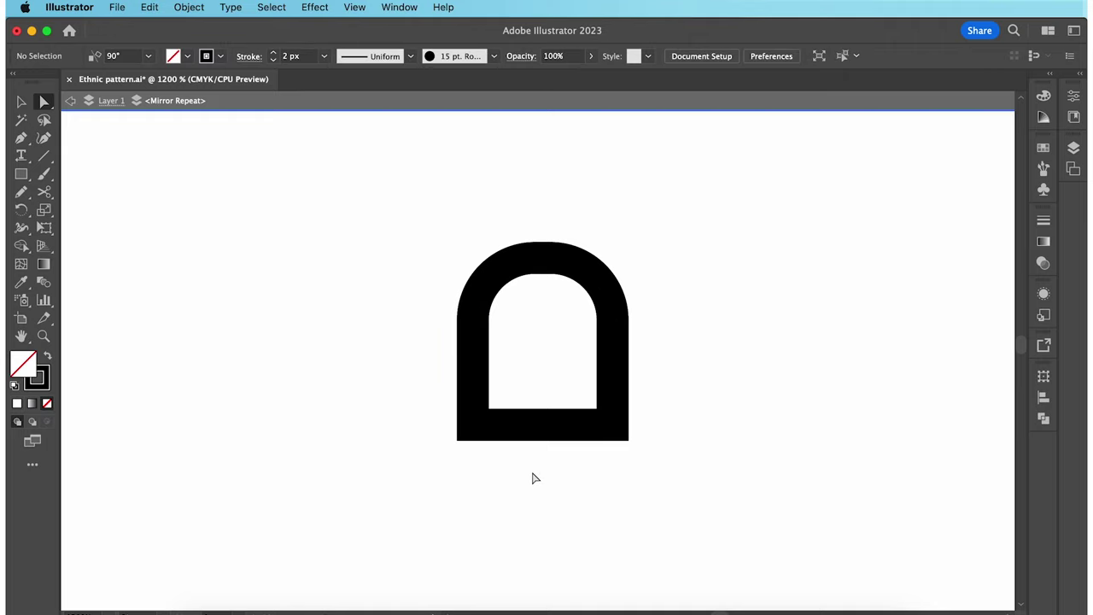
left_click(550, 420)
key("BackSpace")
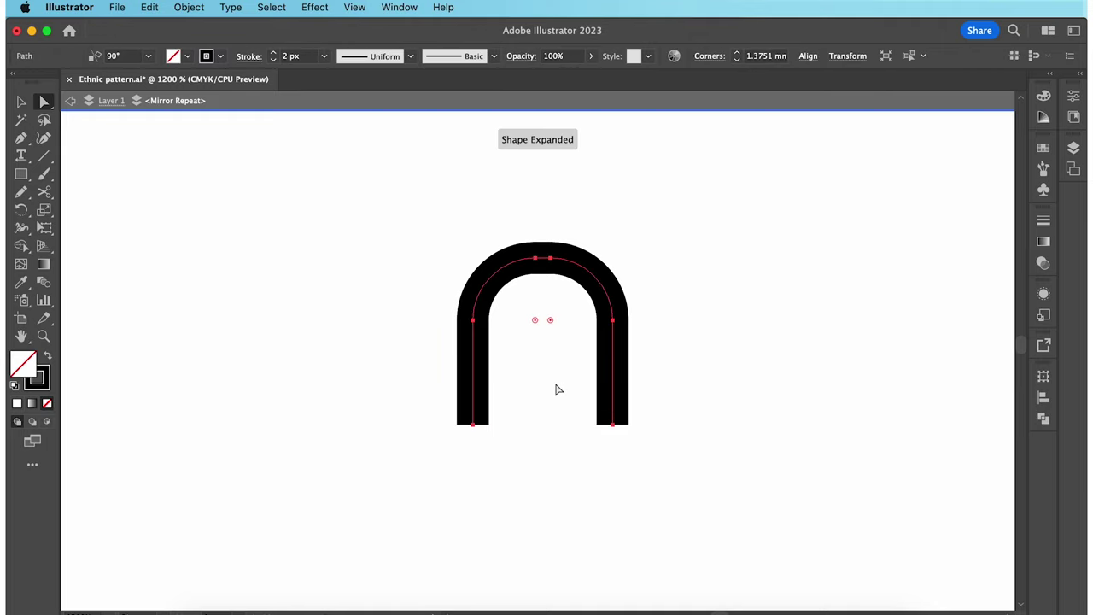
Select the open arch and start a new pattern brush from it
left_click(556, 390)
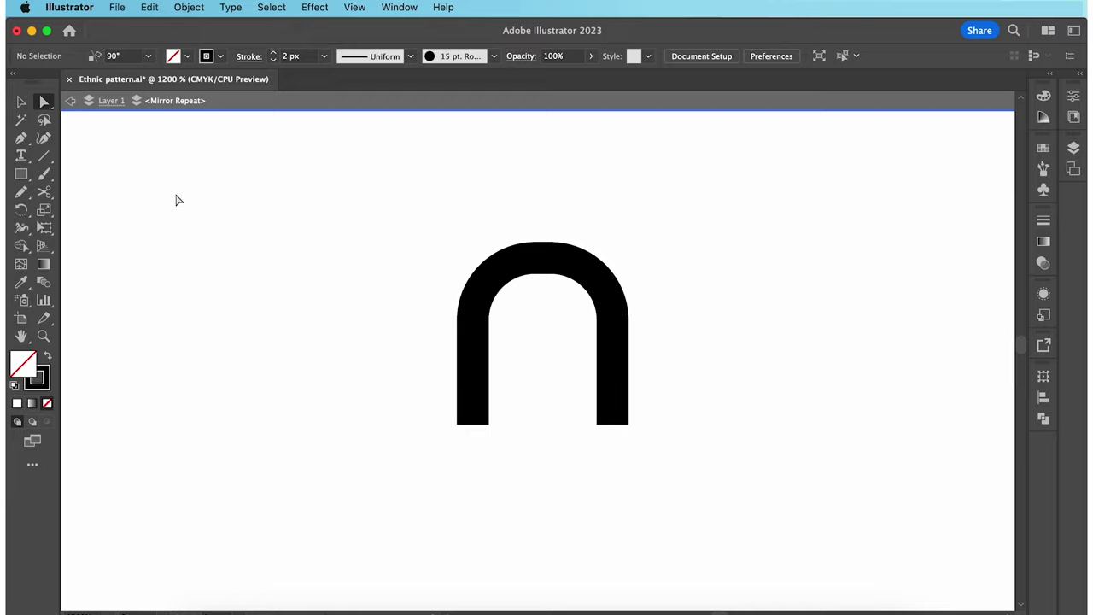
key("v")
left_click_drag(453, 267, 531, 331)
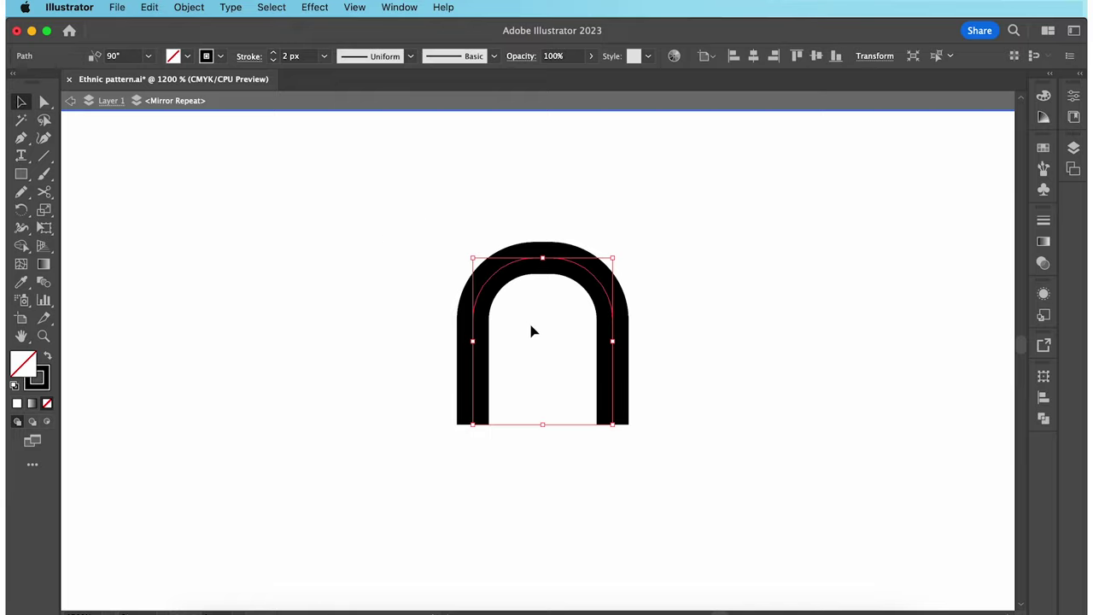
left_click(493, 56)
left_click(456, 173)
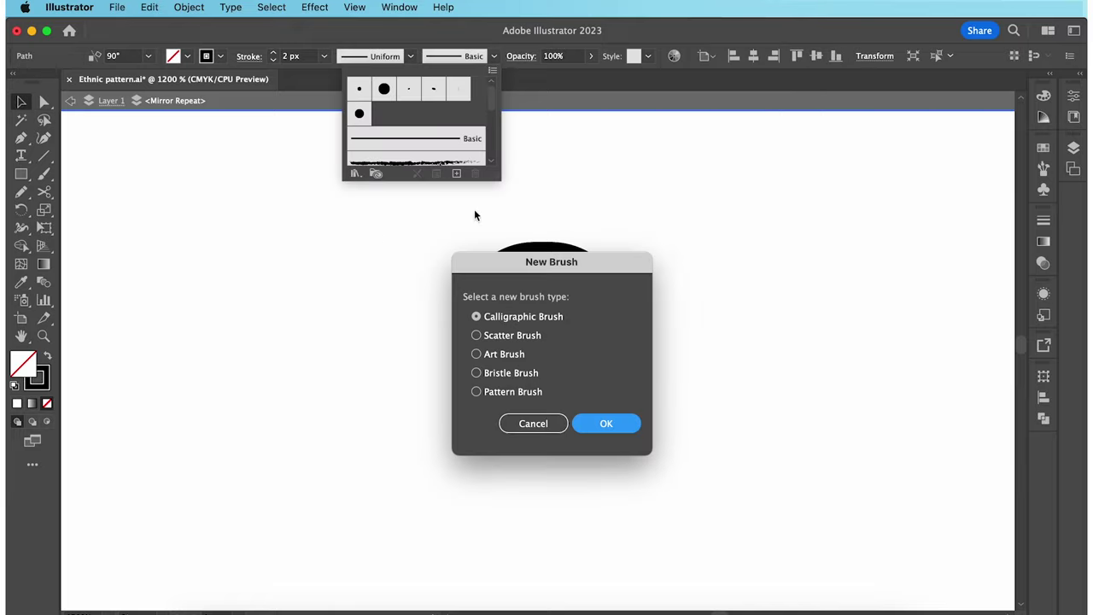
left_click(521, 393)
left_click(605, 422)
Give the pattern brush an auto-generated inner corner tile, approximate path fitting and a colorization method, and create it
left_click(350, 234)
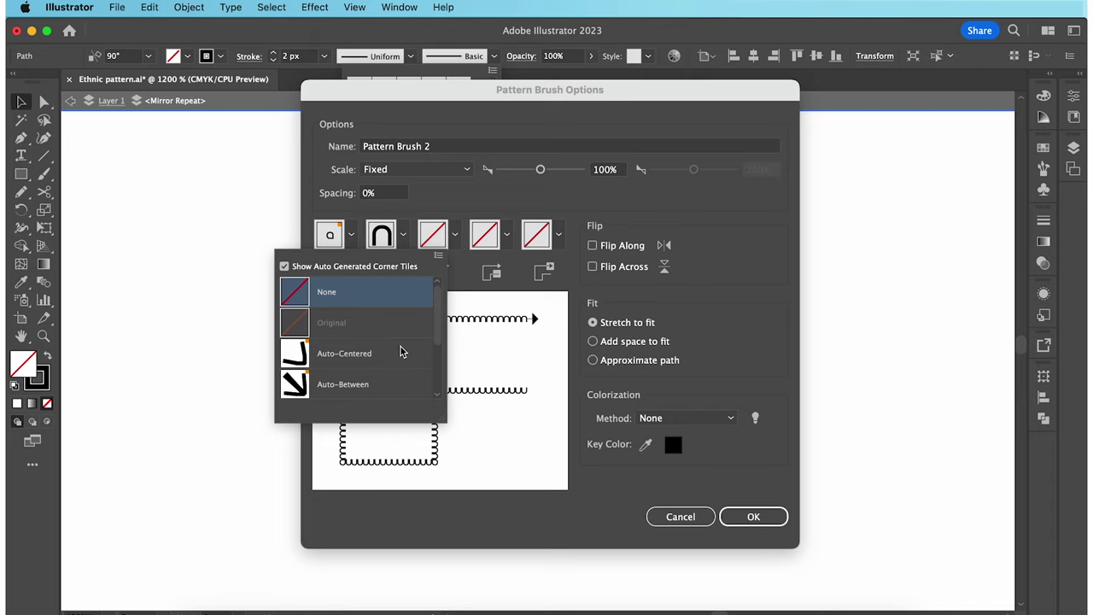
scroll(401, 352, "down", 2)
scroll(401, 352, "up", 1)
left_click(379, 302)
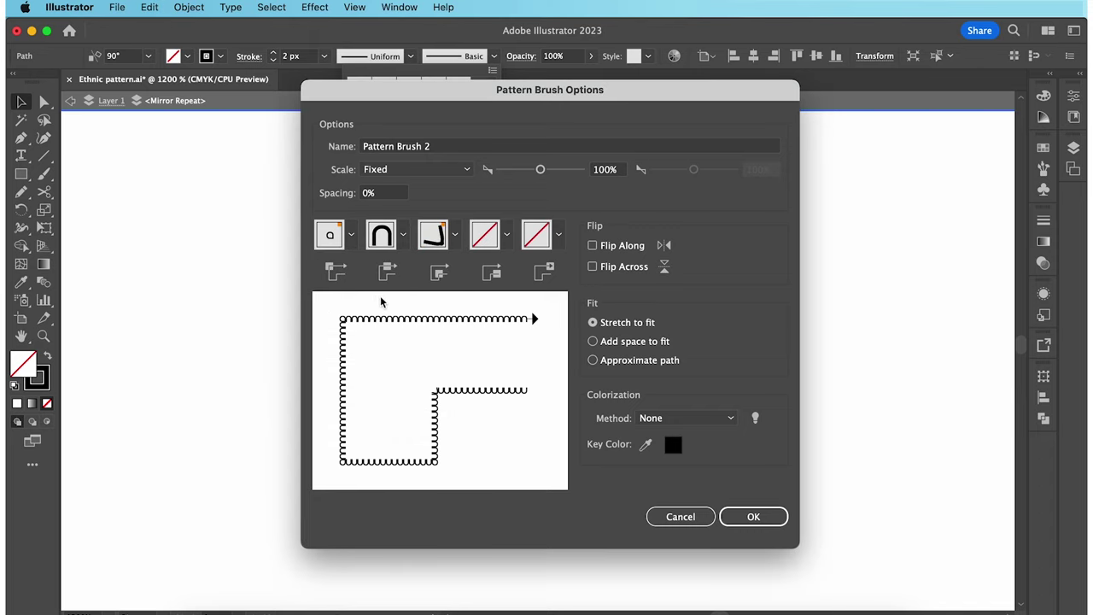
left_click(603, 362)
left_click(664, 423)
left_click(661, 450)
left_click(752, 516)
Draw a vertical test line beside the arch and apply the new arch pattern brush to it
key("super+minus")
key("super+minus")
key("super+minus")
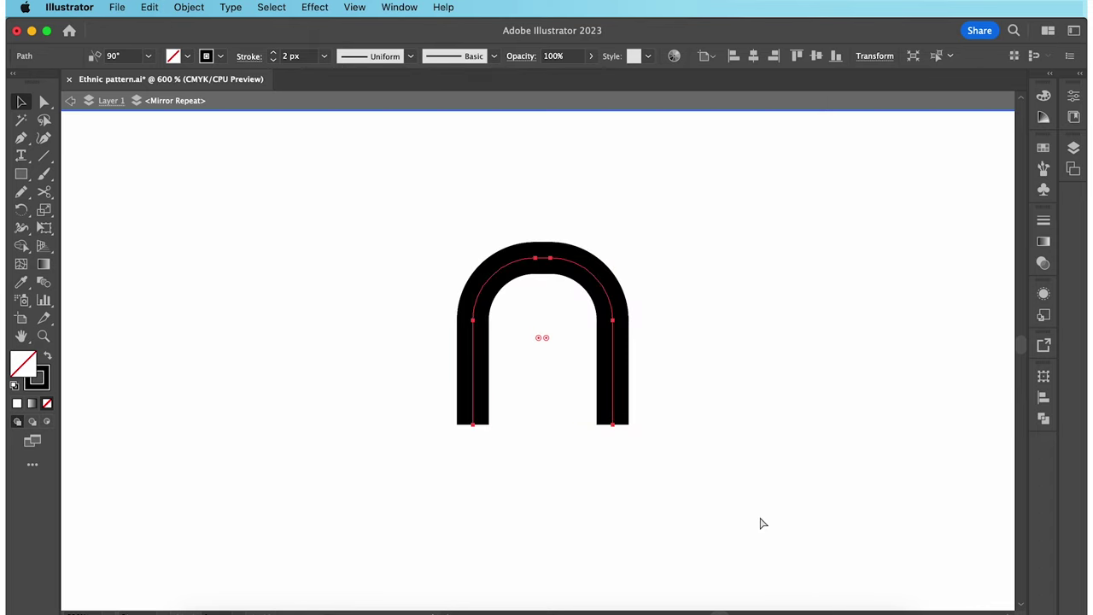
left_click(760, 517)
key("super+minus")
key("super+minus")
key("p")
left_click(424, 236)
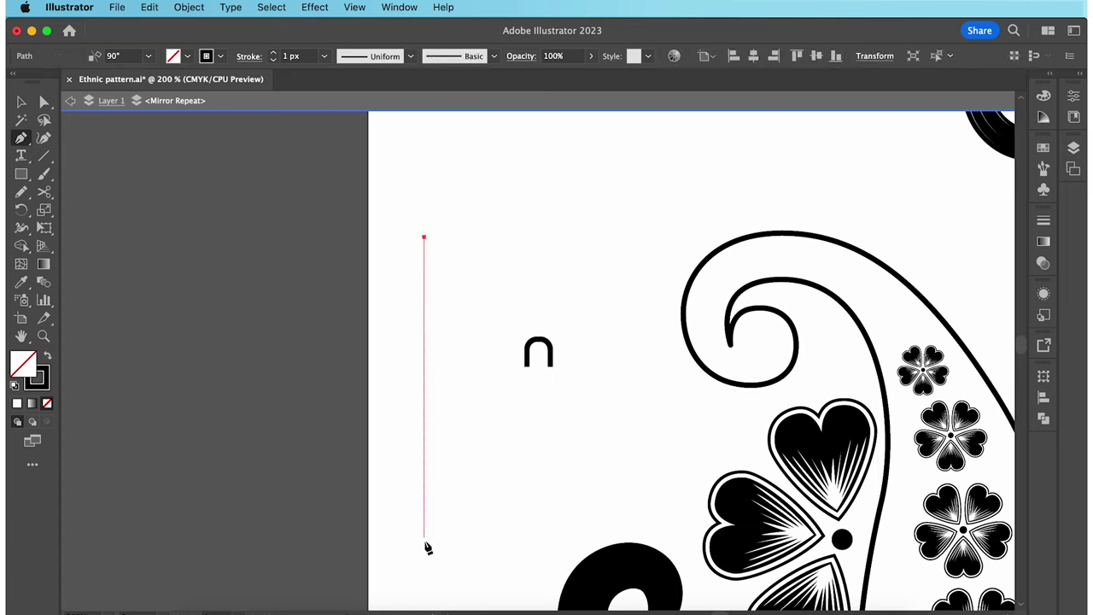
left_click(425, 568)
key("v")
left_click(456, 527)
left_click(425, 505)
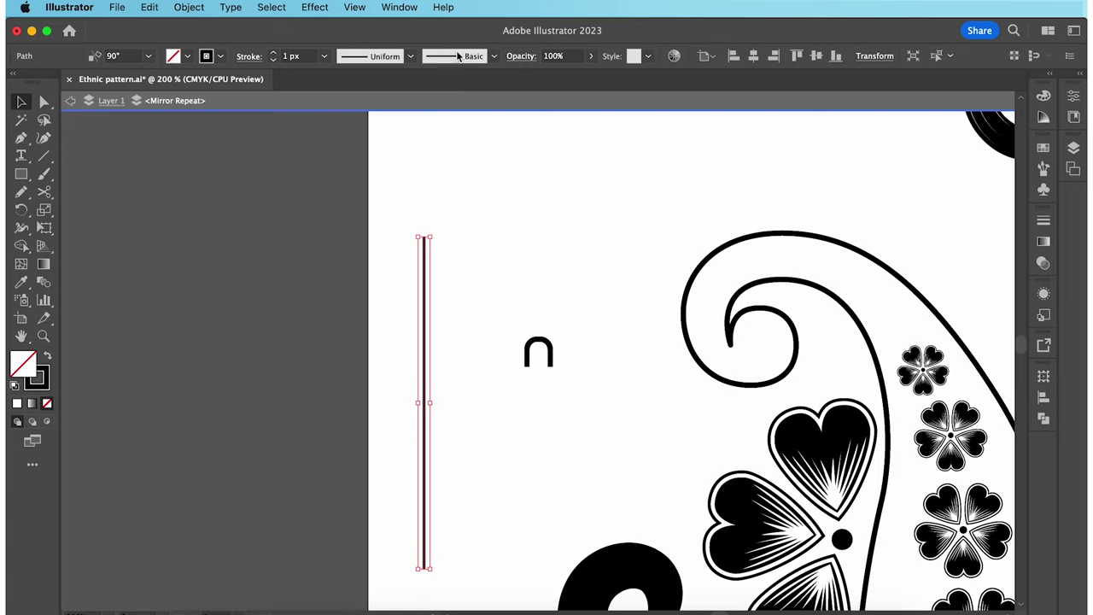
left_click(460, 56)
left_click(451, 161)
left_click(559, 237)
left_click(559, 238)
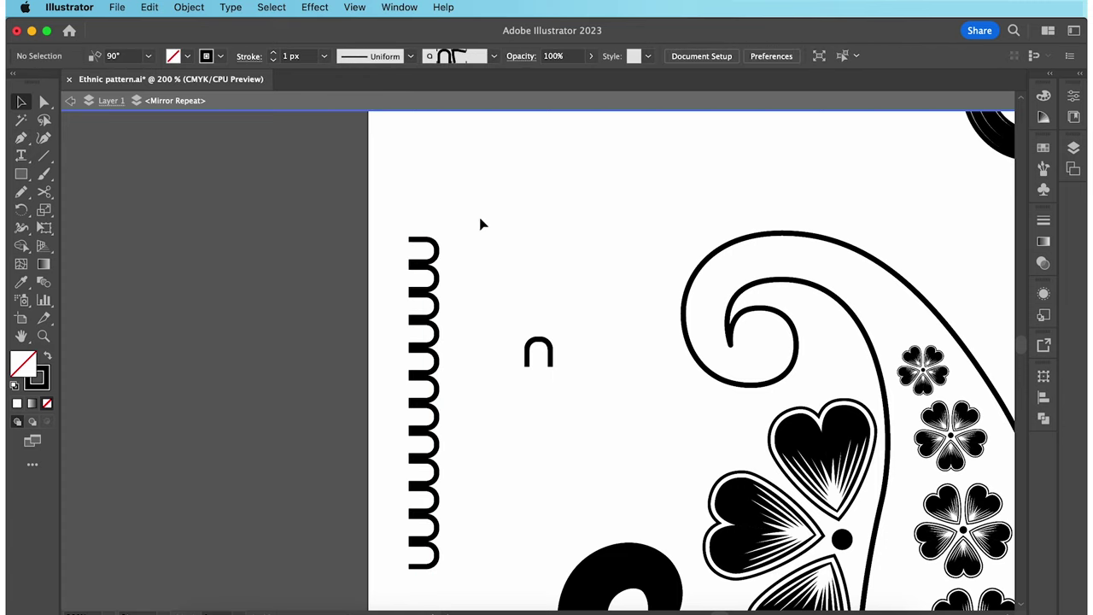
Delete the test line and arch, and apply the arch pattern brush to a copy of the paisley's outline
left_click_drag(396, 216, 570, 364)
key("Delete")
left_click(713, 378)
key("super+minus")
key("super+minus")
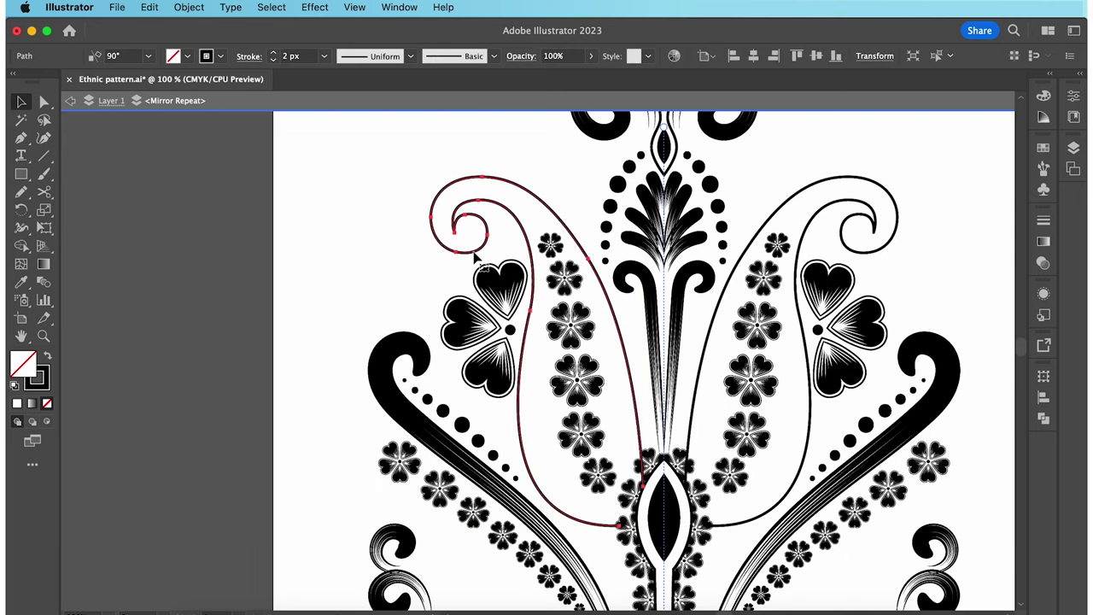
left_click(478, 56)
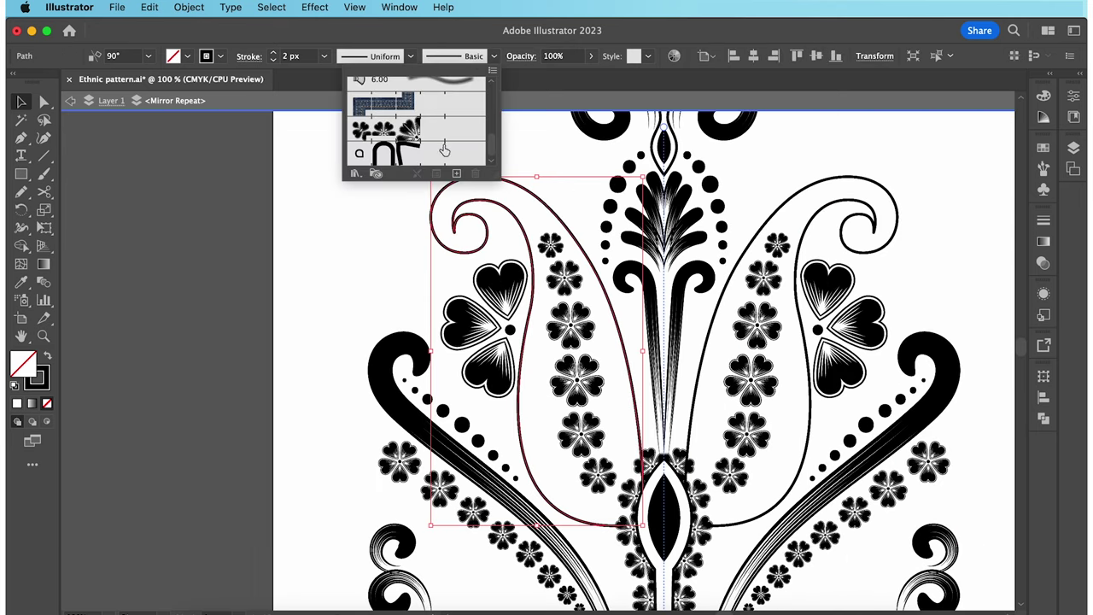
left_click(440, 154)
left_click(345, 212)
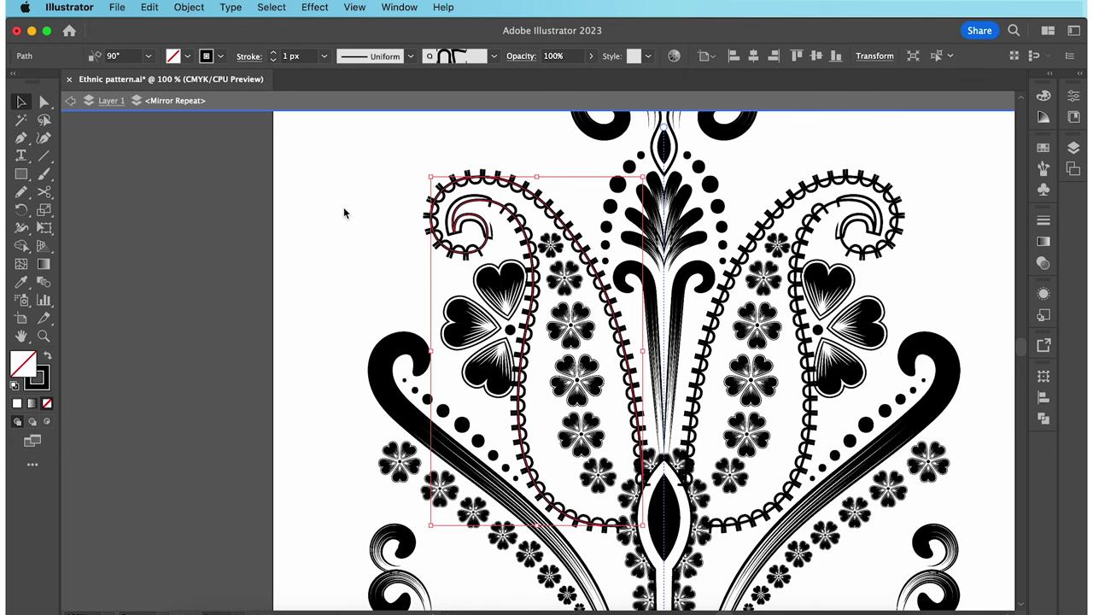
Set the stroke of the paisley's arch border to 0.7 px
left_click(282, 57)
type("0.7")
key("Return")
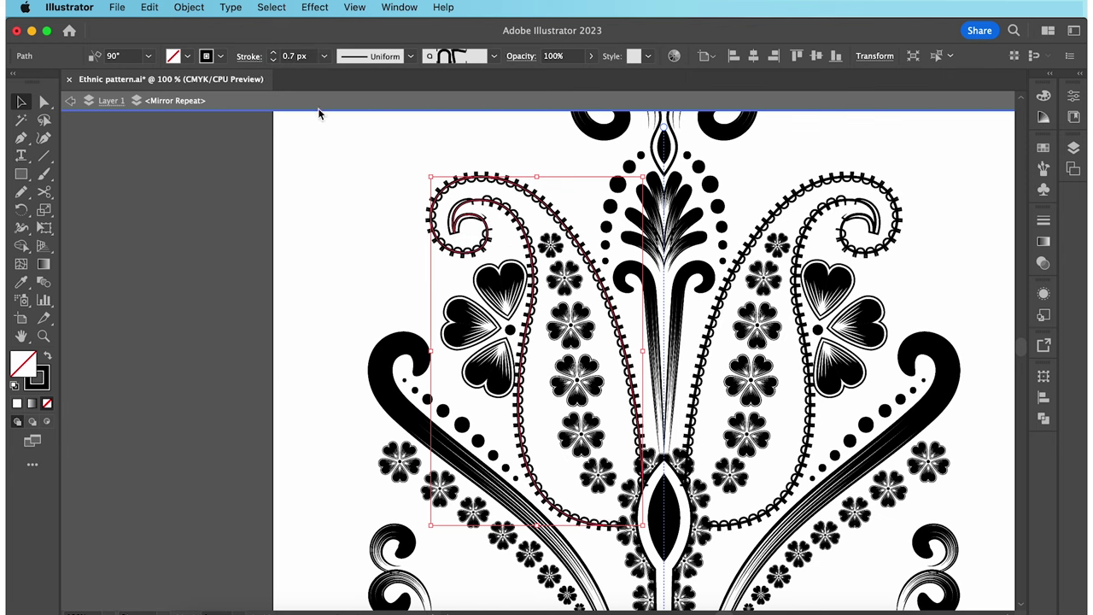
left_click(375, 228)
Move the anchor at the arch border's lower end so the arches sit inside the paisley's lower curve
left_click(43, 101)
left_click(620, 526)
key("super+equal")
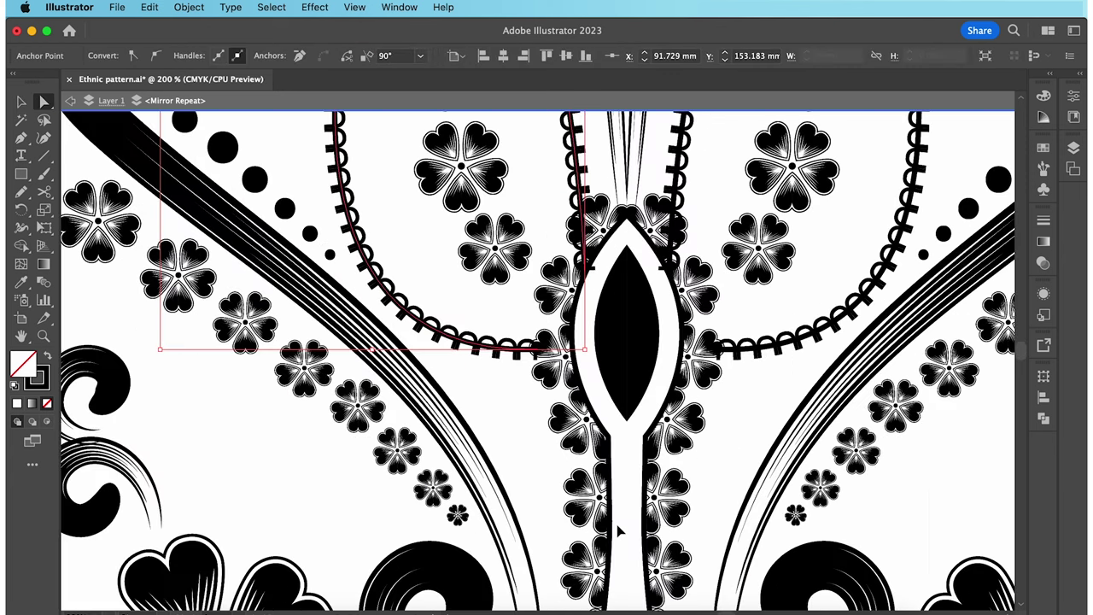
key("super+equal")
scroll(384, 239, "up", 5)
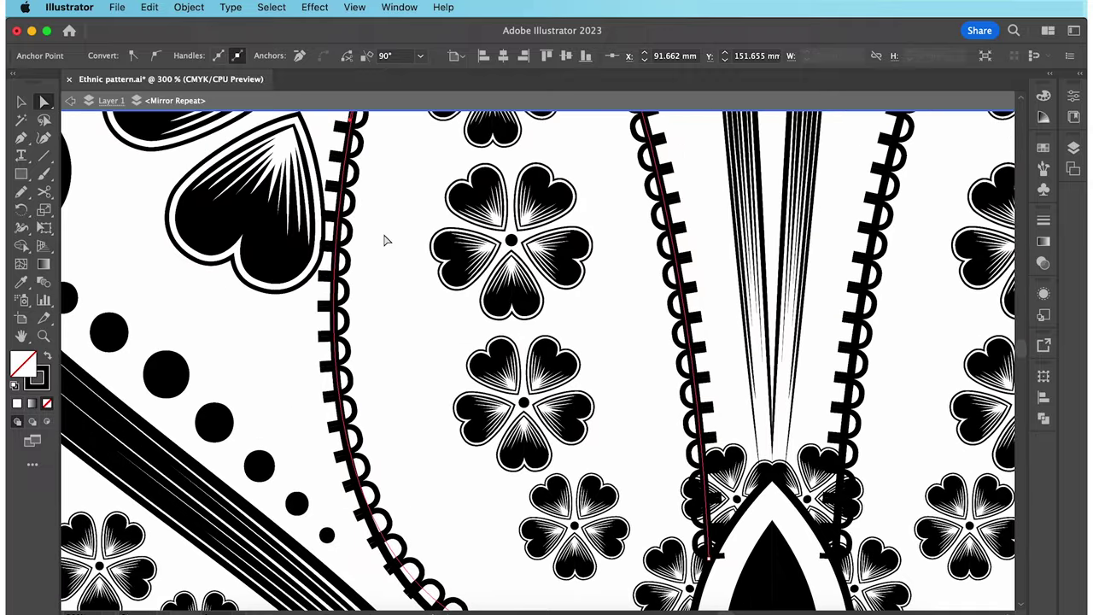
scroll(402, 427, "down", 5)
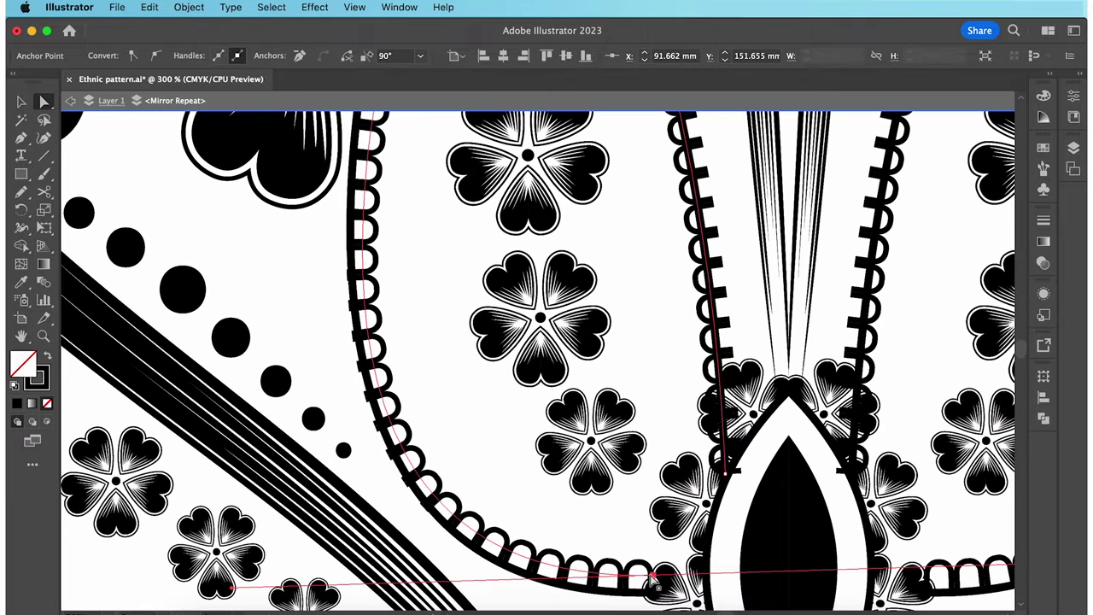
Delete the arch border's anchor at the spiral's inner tip and extend its inner side back to the tip with the Pen tool
scroll(581, 403, "up", 15)
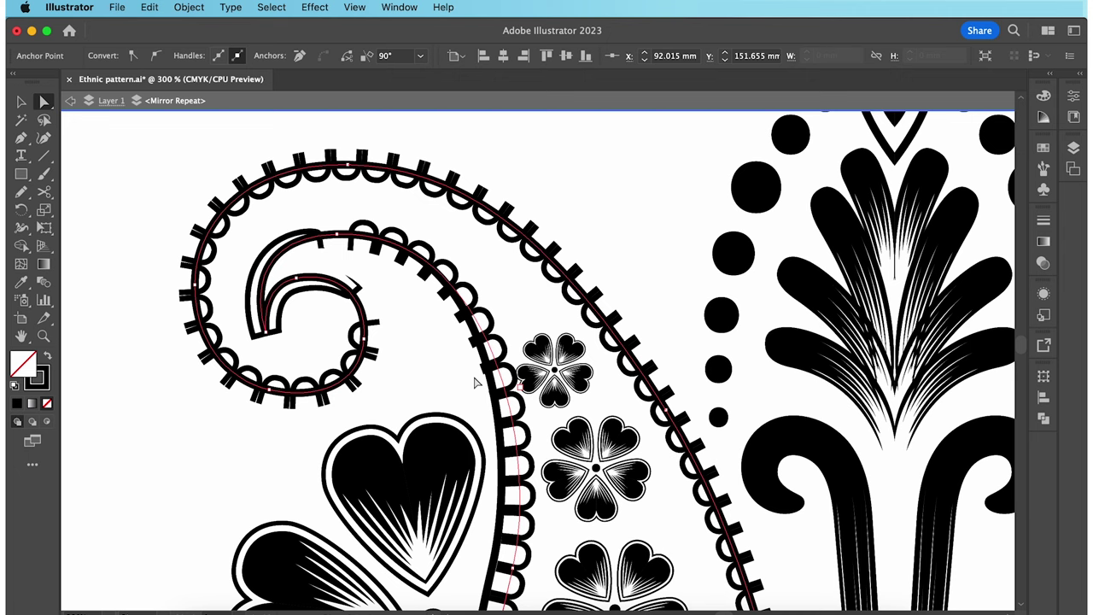
left_click(267, 334)
key("Delete")
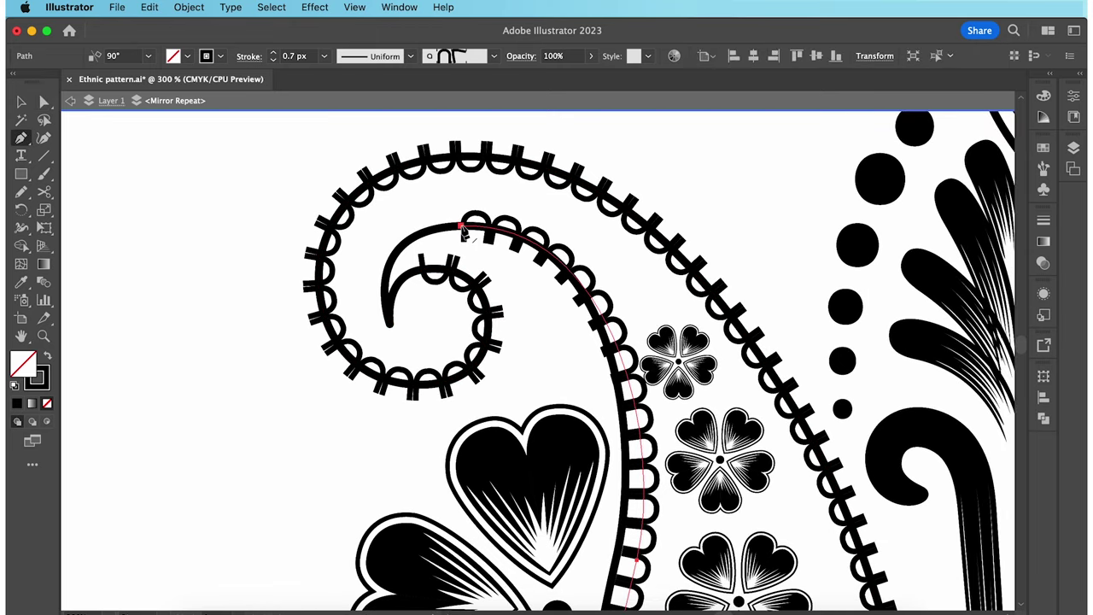
left_click(461, 227)
left_click(390, 324)
mouse_move(390, 325)
left_mouse_down()
mouse_move(400, 417)
mouse_move(416, 420)
left_mouse_up()
Shift the inner border's tip and top anchors and adjust their handles so the arches sit along the paisley's inner outline
key("a")
left_click_drag(390, 324, 377, 324)
left_click_drag(462, 226, 458, 209)
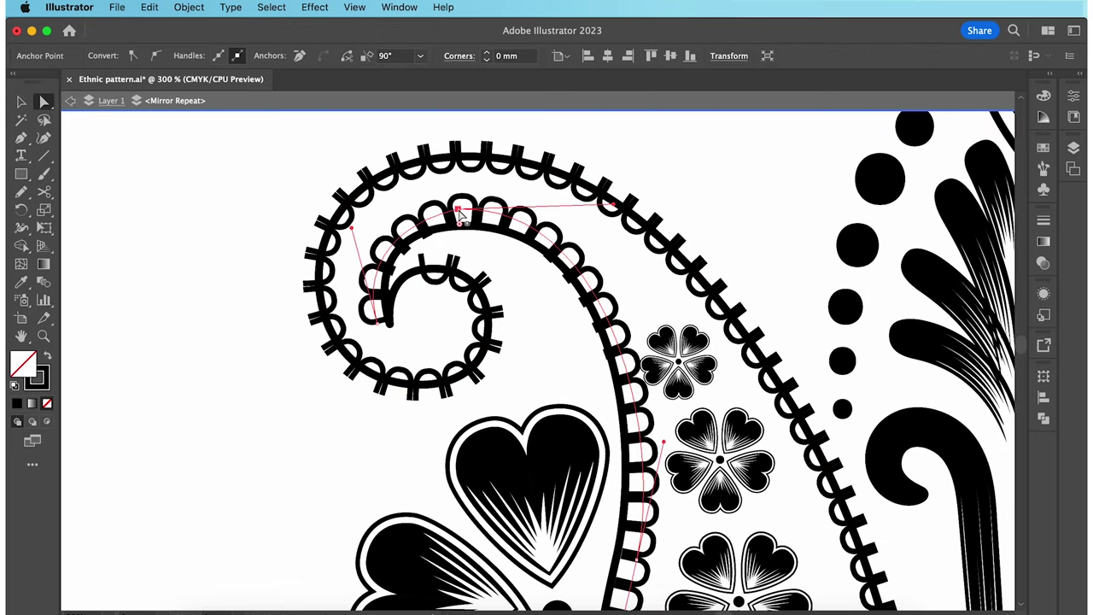
left_click_drag(351, 228, 337, 226)
left_click_drag(613, 206, 624, 205)
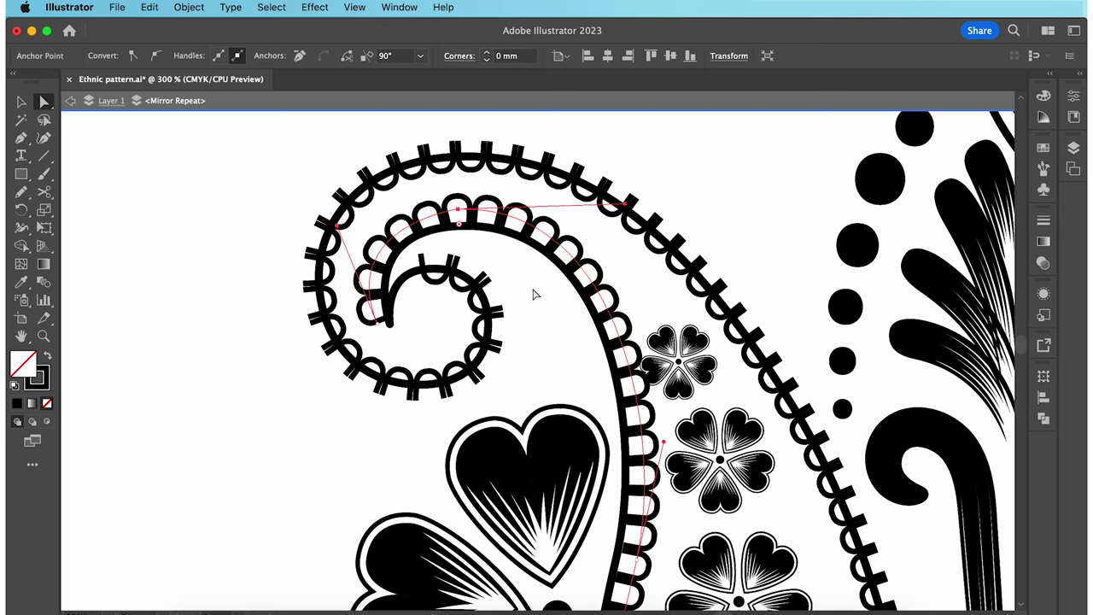
Move the outer border's anchors and handles around the spiral inward so its arches sit inside the outline
left_click(421, 269)
left_click_drag(421, 269, 422, 291)
left_click_drag(489, 327, 468, 328)
left_click_drag(470, 279, 472, 298)
left_click_drag(464, 374, 463, 364)
left_click_drag(392, 381, 394, 364)
left_click_drag(319, 276, 335, 274)
left_click_drag(351, 355, 359, 356)
Reshape the outer border along the paisley's upper arc and long side so its arches sit inside the outline
left_click_drag(472, 157, 480, 178)
left_click_drag(371, 177, 387, 177)
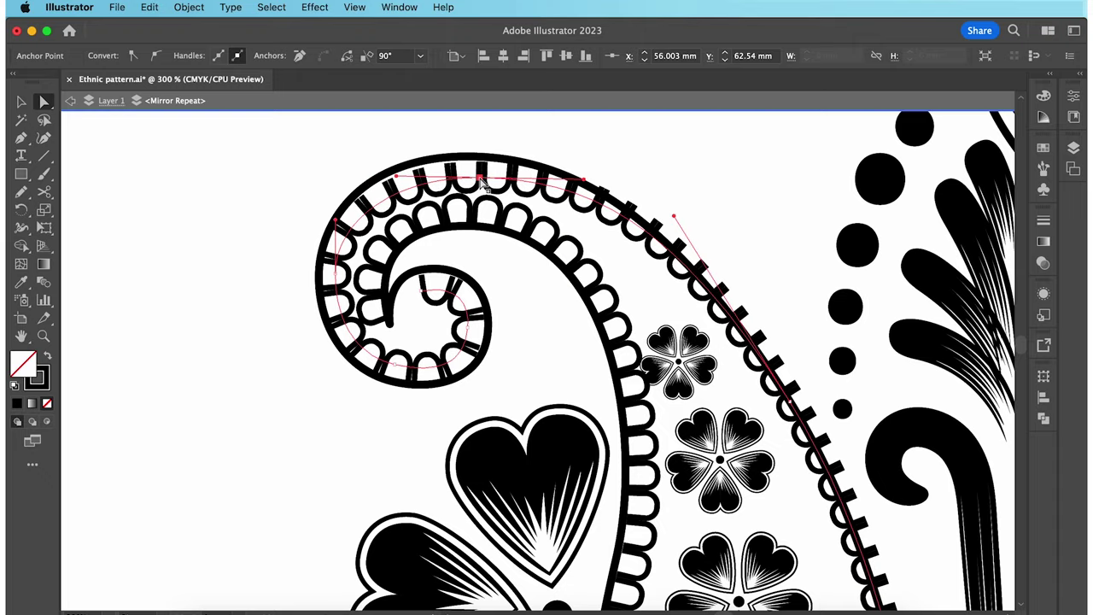
left_click_drag(480, 178, 469, 174)
mouse_move(790, 402)
left_mouse_down()
mouse_move(771, 407)
mouse_move(743, 313)
left_mouse_up()
scroll(773, 410, "down", 10)
scroll(773, 409, "right", 3)
key("super+minus")
left_click(291, 377)
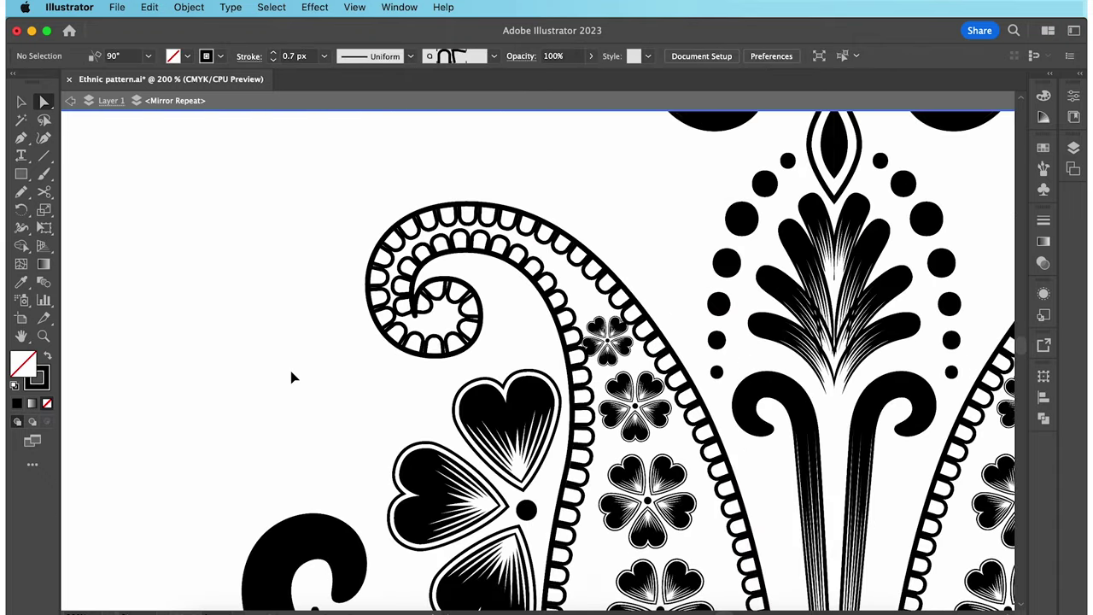
Delete the spare heart-petal flower beside the artboard
key("super+minus")
key("super+minus")
key("super+minus")
scroll(389, 410, "down", 2)
scroll(389, 410, "right", 1)
key("super+0")
key("v")
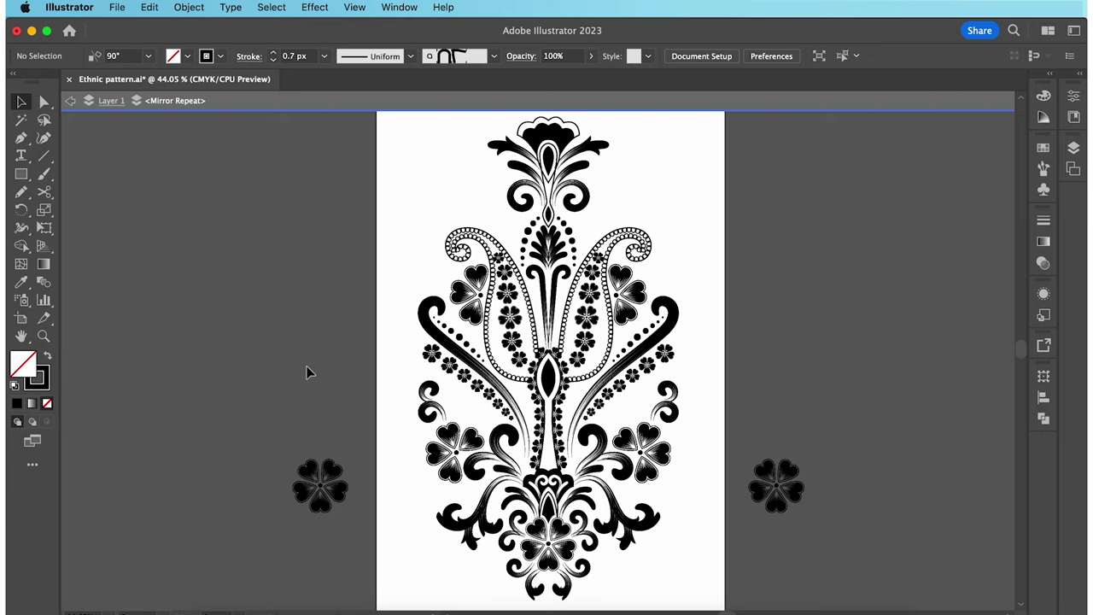
left_click(327, 470)
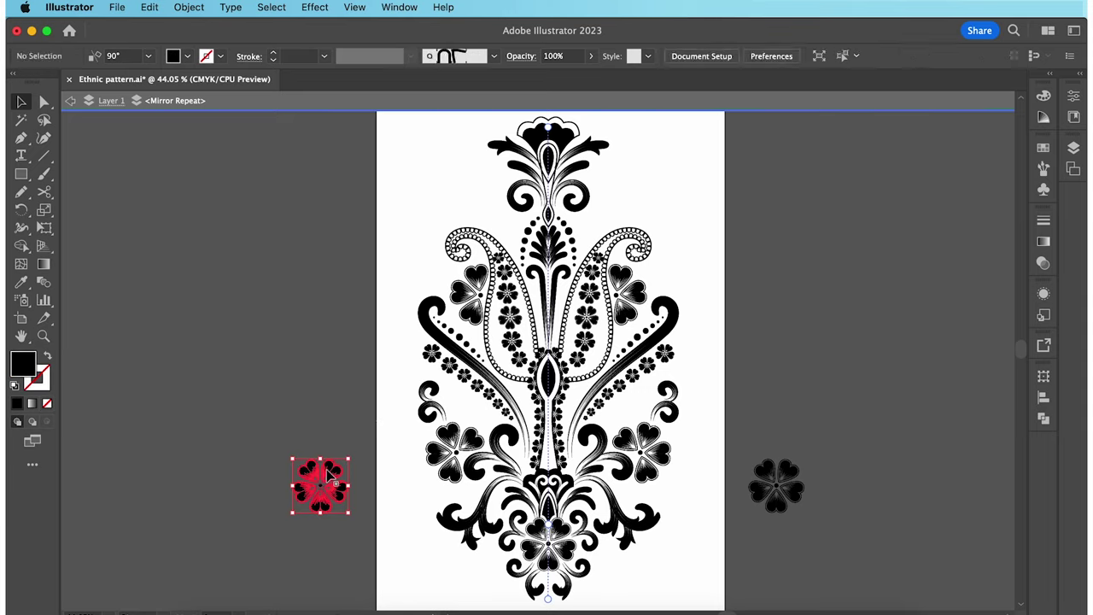
key("Delete")
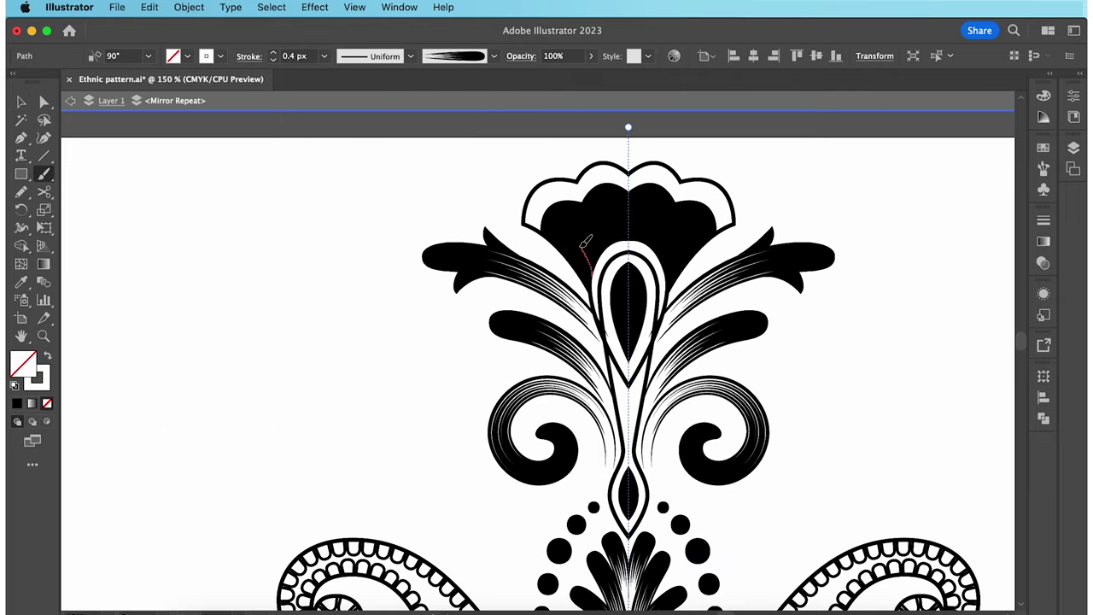
Paint white 0.4 px art-brush curls inside the top fan and a row of round dots around the paisley's curled tip
mouse_move(594, 246)
left_mouse_down()
mouse_move(593, 229)
mouse_move(607, 228)
left_mouse_up()
left_click(369, 429)
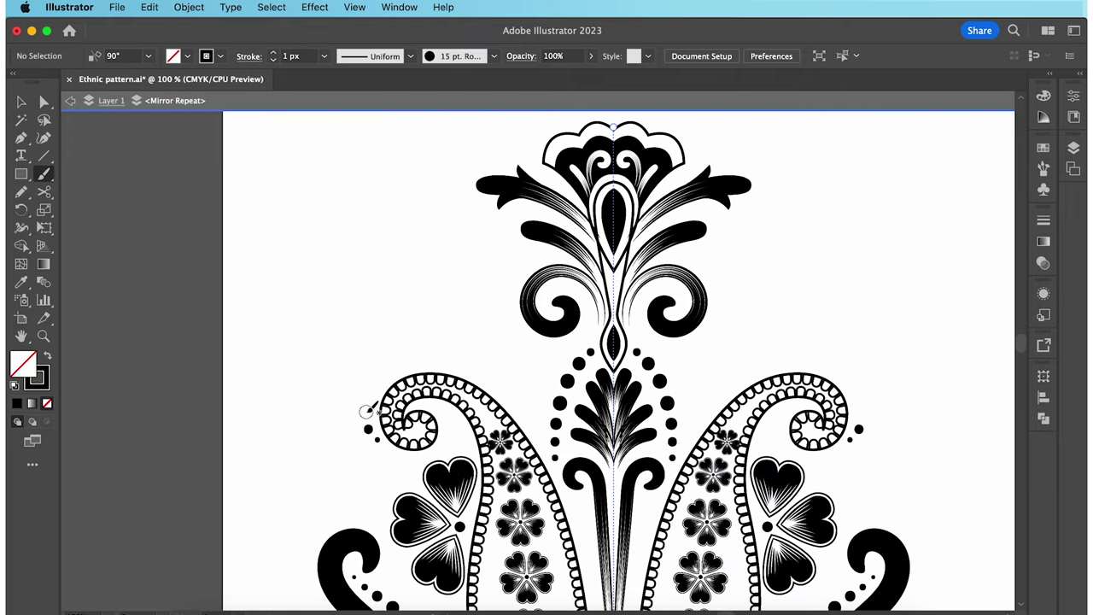
mouse_move(368, 411)
left_mouse_down()
mouse_move(387, 371)
mouse_move(440, 362)
left_mouse_up()
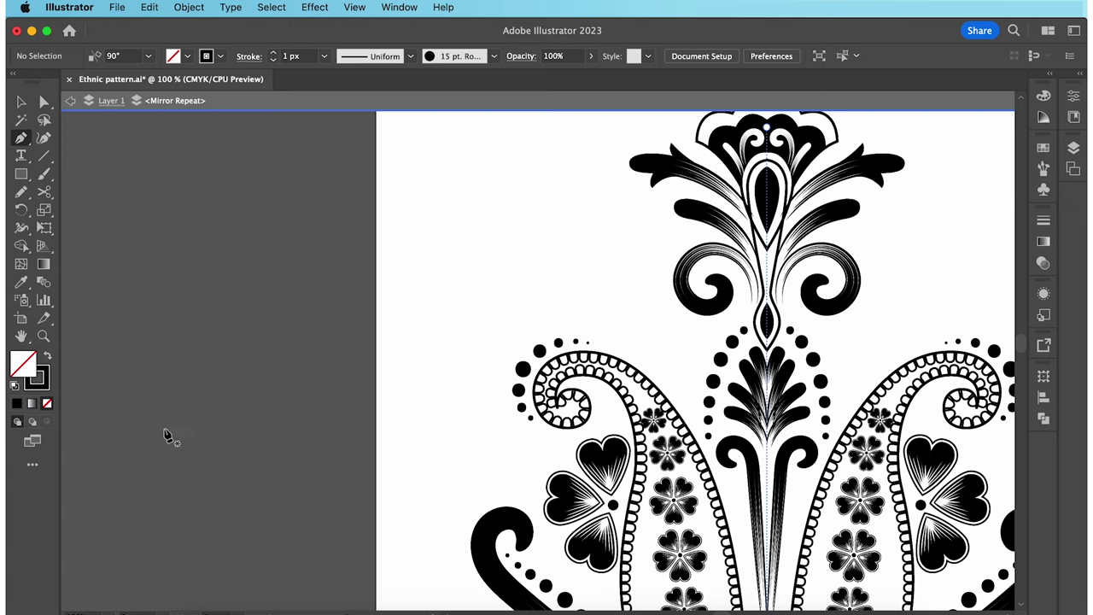
Draw a pointed leaf shape with black fill and no stroke beside the artboard
key("shift+x")
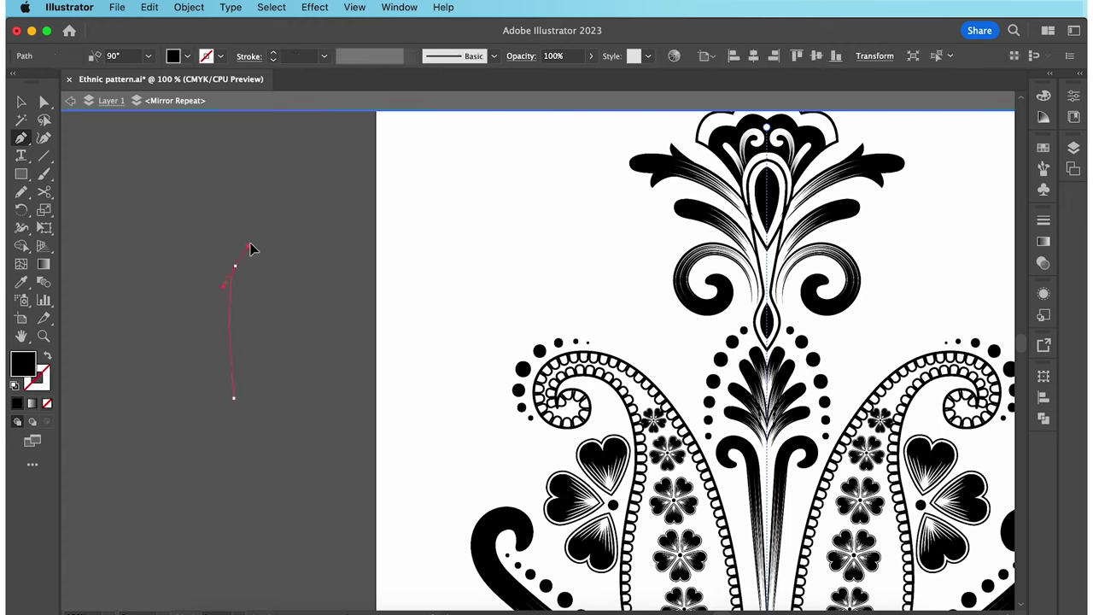
left_click_drag(315, 184, 316, 183)
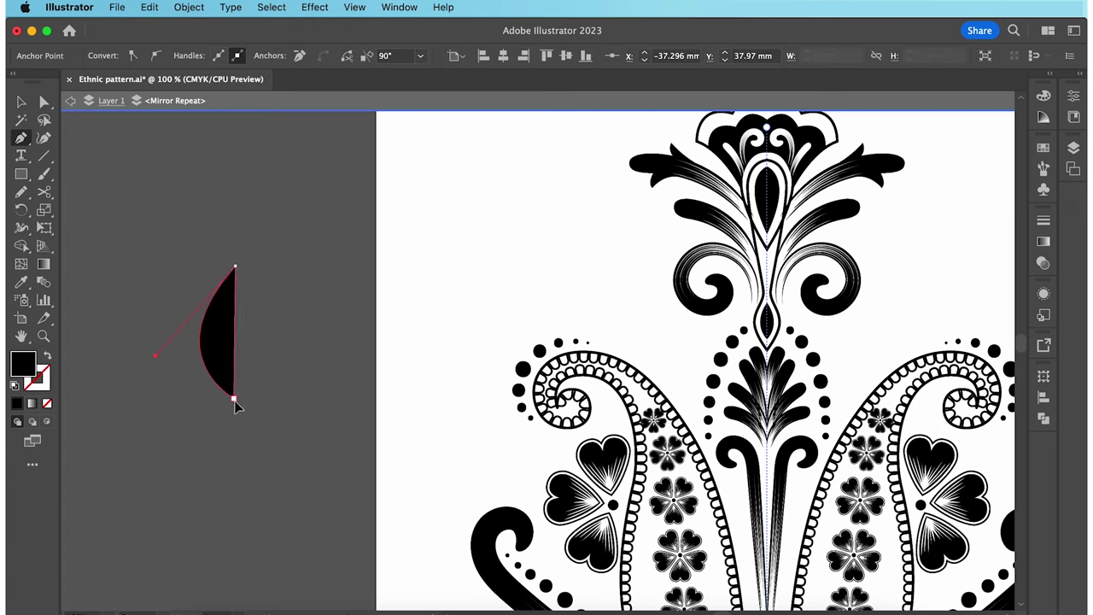
left_click_drag(235, 399, 182, 439)
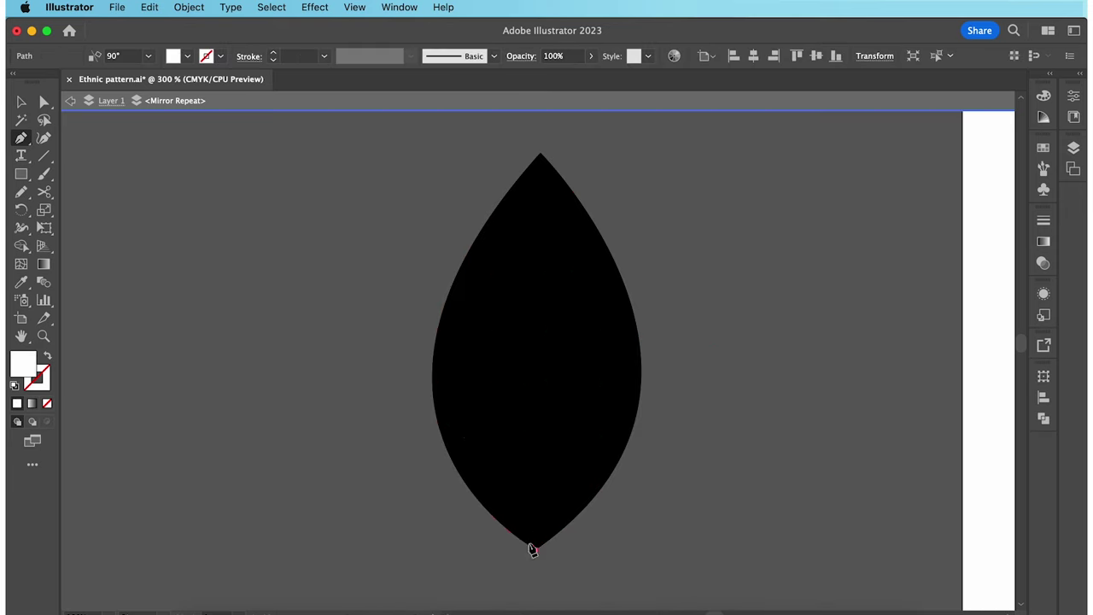
Draw a closed white shape over the leaf, with thin curved spikes fanning up from its base
left_click(536, 547)
left_click(515, 194)
mouse_move(454, 384)
left_mouse_down()
mouse_move(463, 468)
mouse_move(479, 341)
left_mouse_up()
left_click(508, 515)
left_click(492, 278)
left_click_drag(488, 386, 493, 447)
left_click(514, 515)
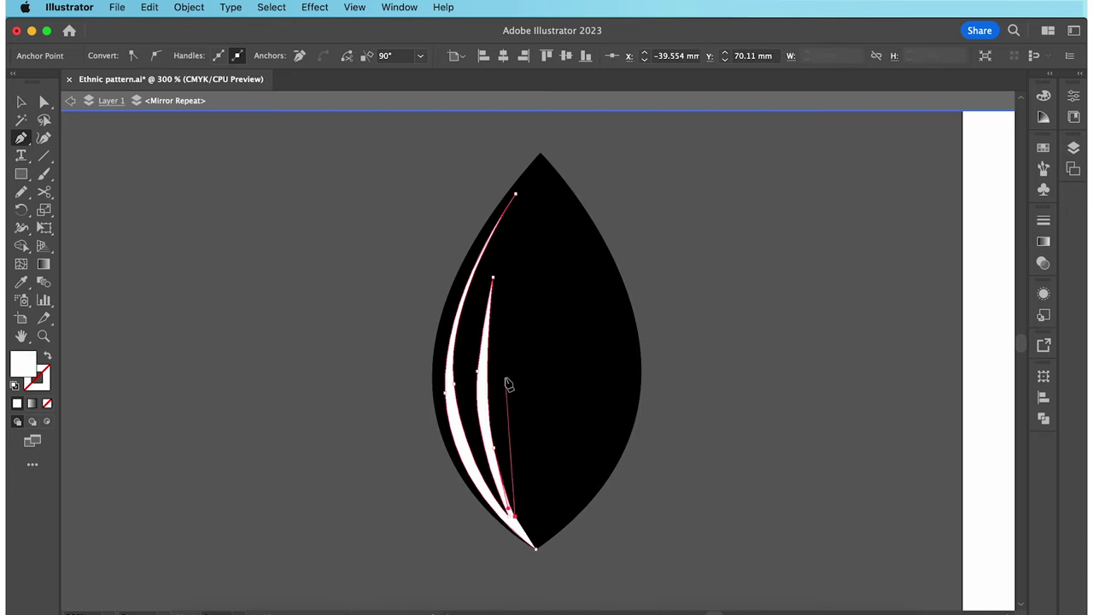
left_click(504, 376)
left_click(523, 509)
left_click(528, 322)
left_click(570, 294)
left_click_drag(573, 424, 566, 460)
left_click(551, 516)
mouse_move(596, 409)
left_mouse_down()
mouse_move(603, 381)
mouse_move(610, 406)
left_mouse_up()
left_click(586, 270)
left_click(586, 470)
left_click_drag(630, 340, 634, 270)
left_click(537, 549)
Subtract the white spiked shape from the black leaf with Minus Front
key("v")
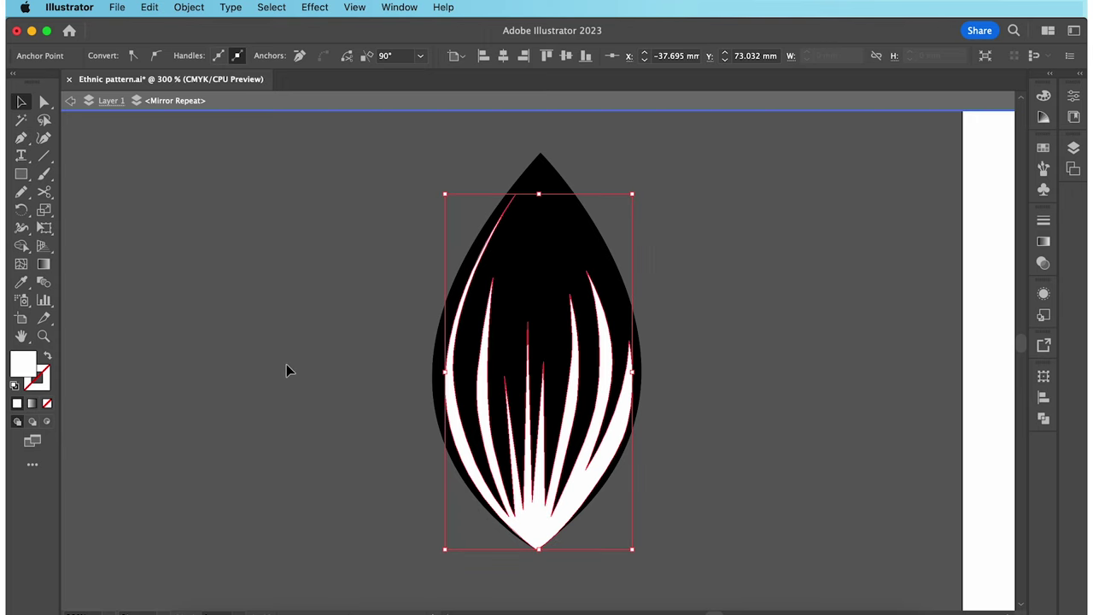
key("super+a")
left_click(1044, 419)
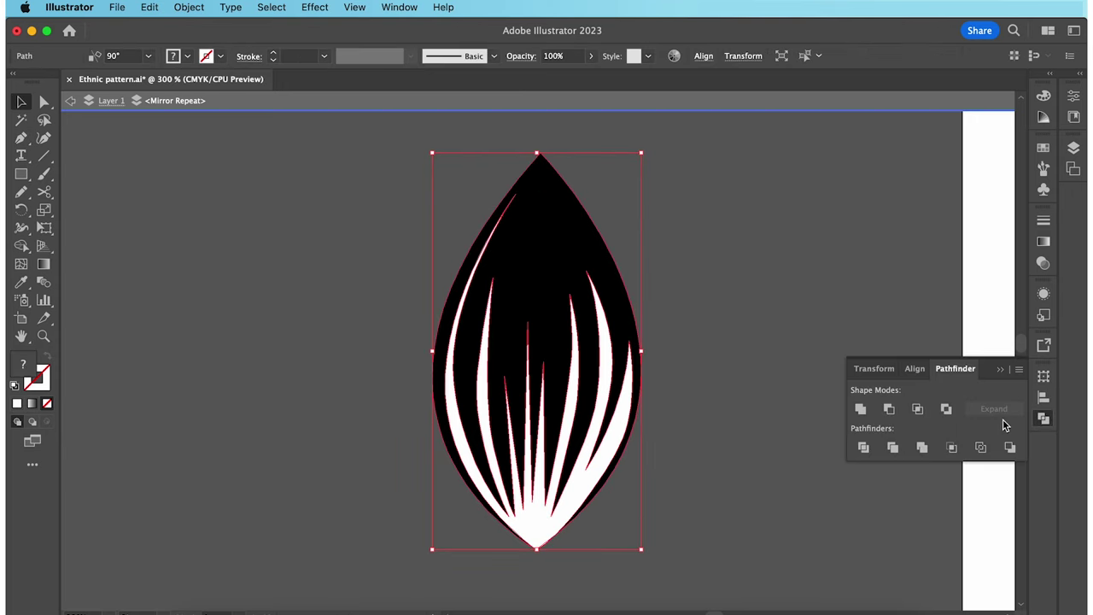
left_click(889, 409)
left_click(778, 436)
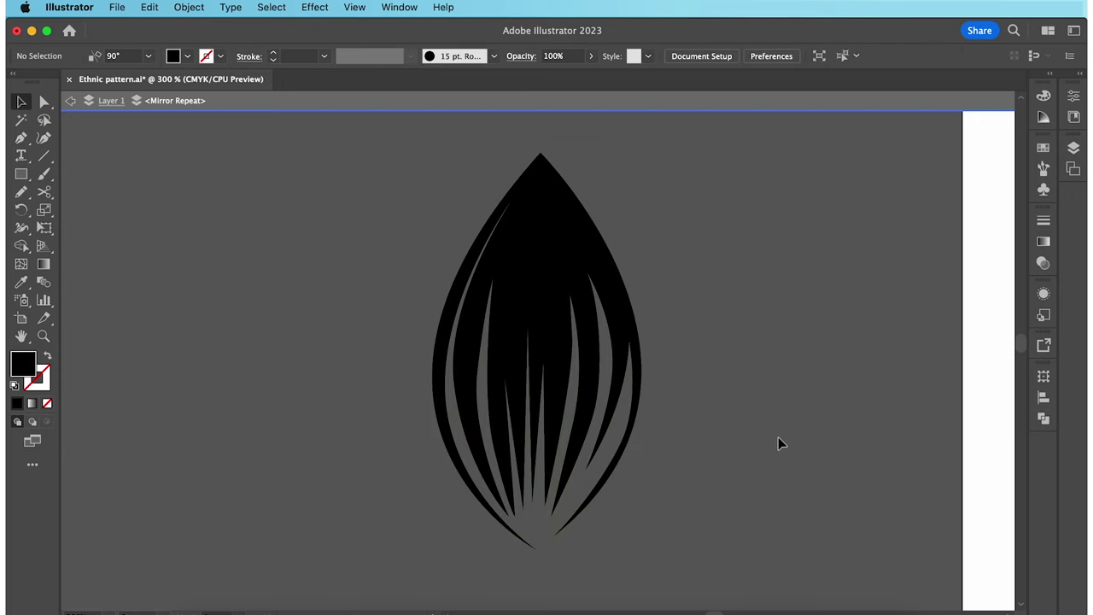
Draw a straight vertical stem down from the leaf's base with a 13 px black stroke and no fill
key("super+1")
key("p")
key("shift+x")
left_click(502, 288)
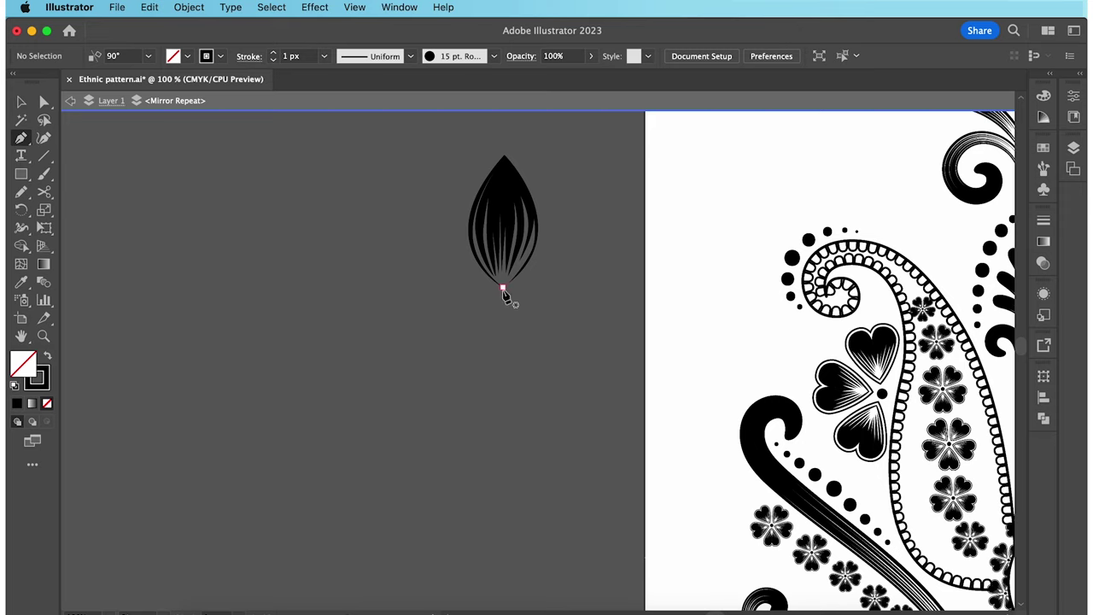
left_click(503, 554)
key("v")
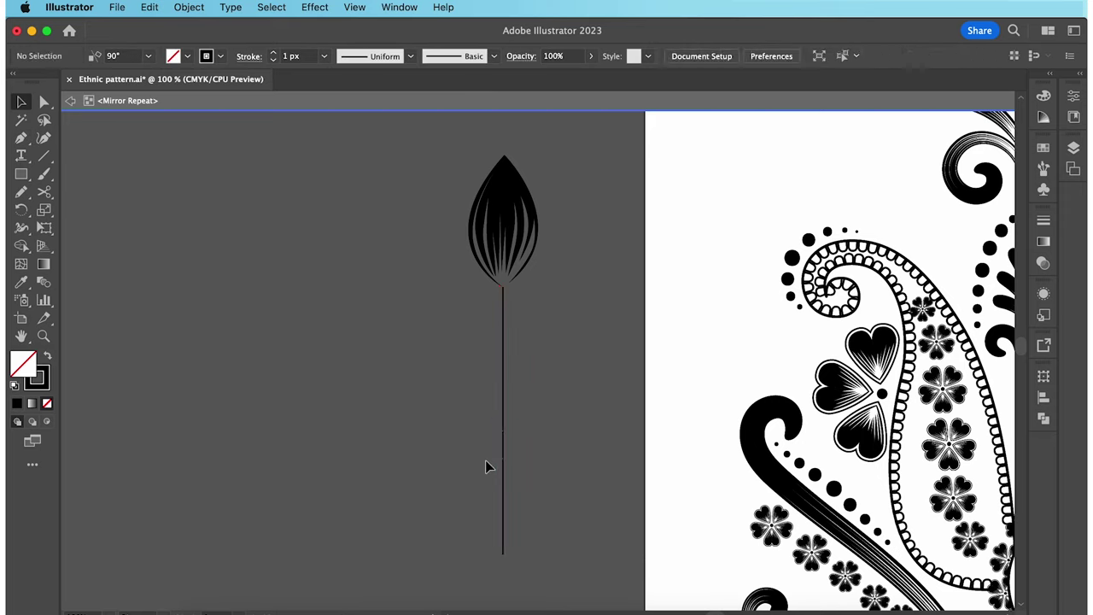
left_click(274, 53)
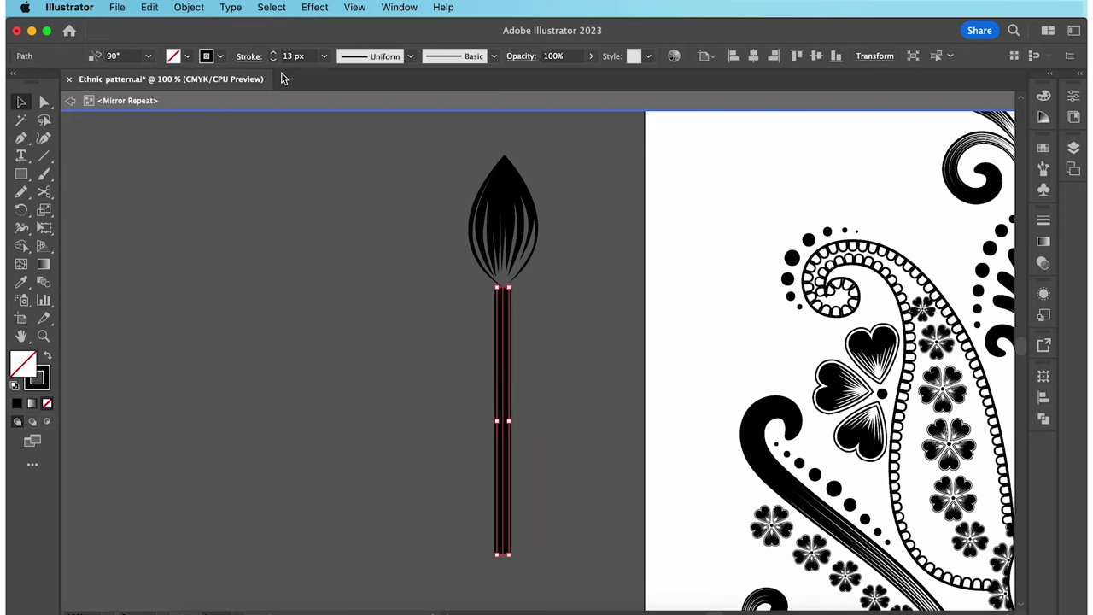
left_click(325, 275)
Place three tilted copies of the leaf, evenly spaced down the right side of the stem
left_click(500, 231)
left_click_drag(501, 232, 532, 352)
left_click_drag(578, 281, 610, 364)
left_click_drag(610, 376, 610, 468)
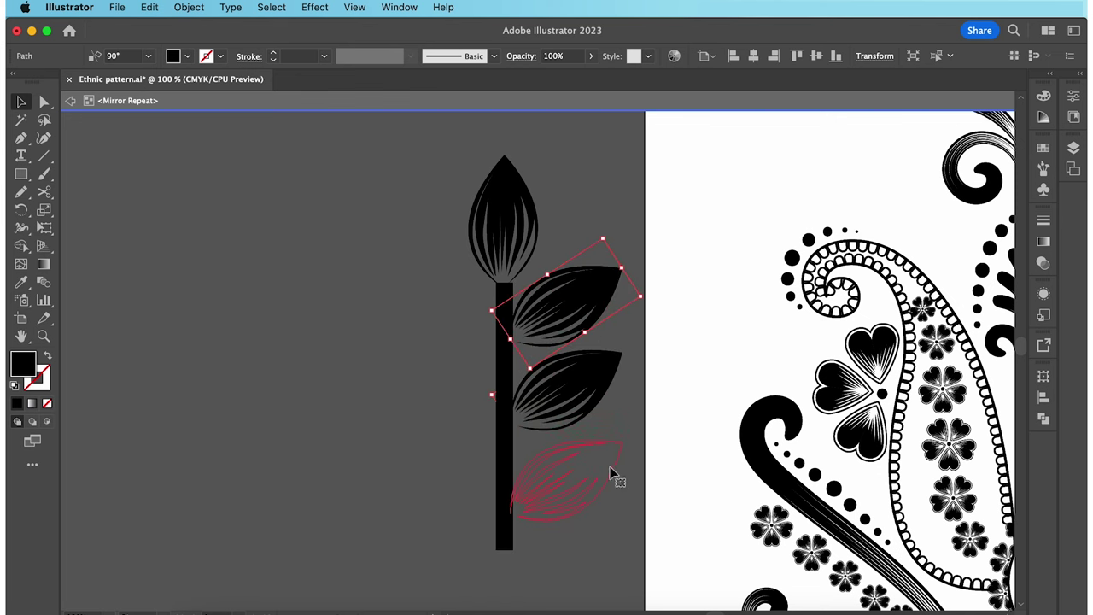
Lengthen the stem downward and add a fourth tilted leaf below the other three
left_click_drag(499, 524, 500, 602)
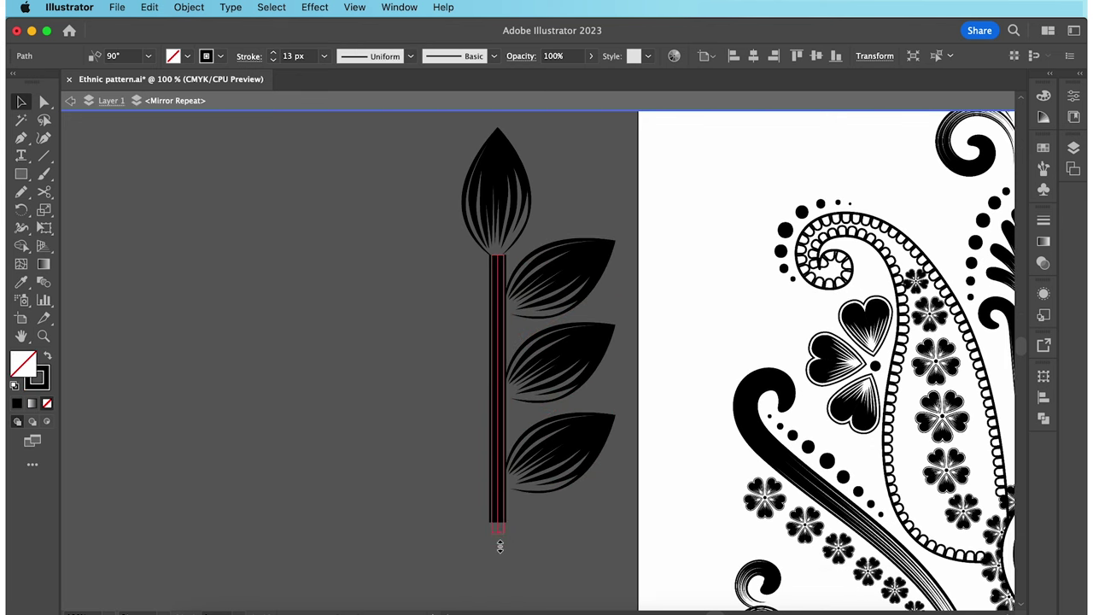
left_click(567, 462)
left_click_drag(567, 462, 590, 543)
Mirror copies of the four side leaves onto the left side of the stem
left_click(572, 451, "shift")
left_click(572, 362, "shift")
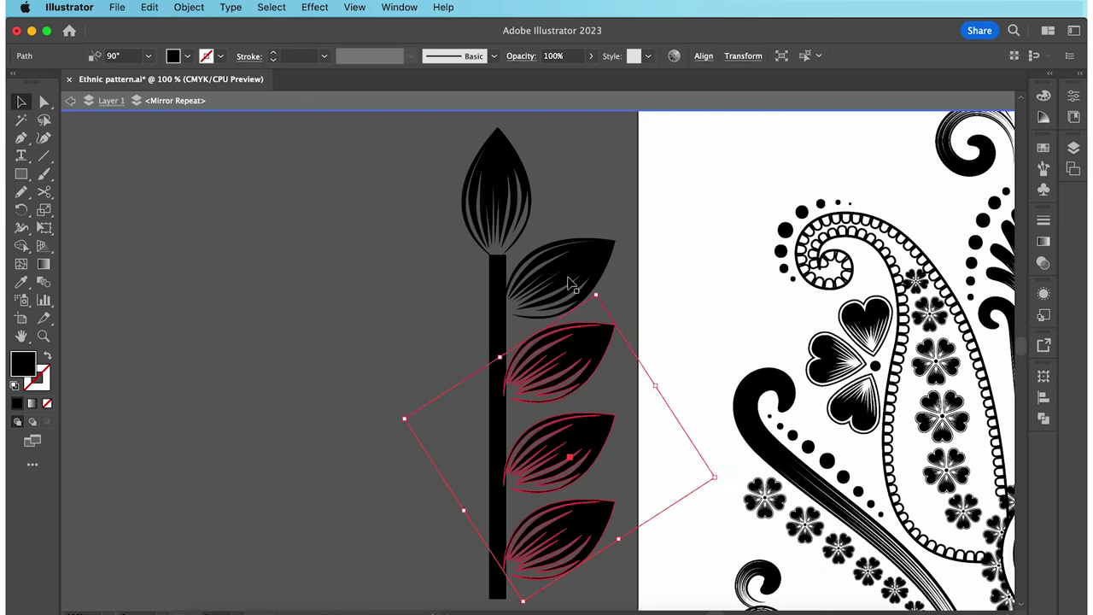
left_click(571, 282, "shift")
left_click_drag(560, 446, 451, 445)
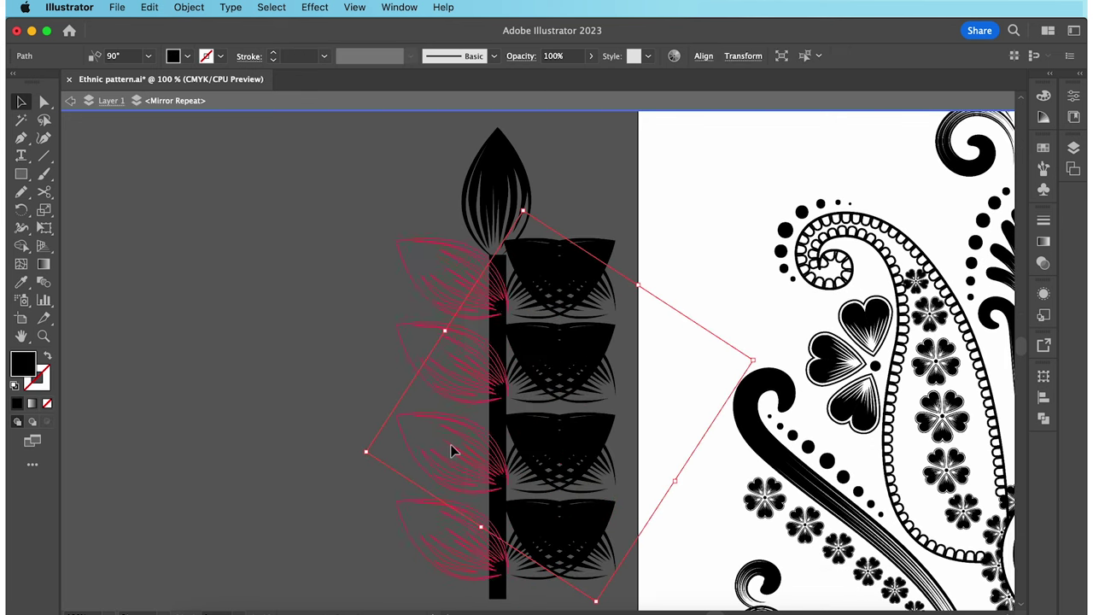
Taper the stem to a point at both ends with the Width tool, keeping it thick in between
left_click(500, 427)
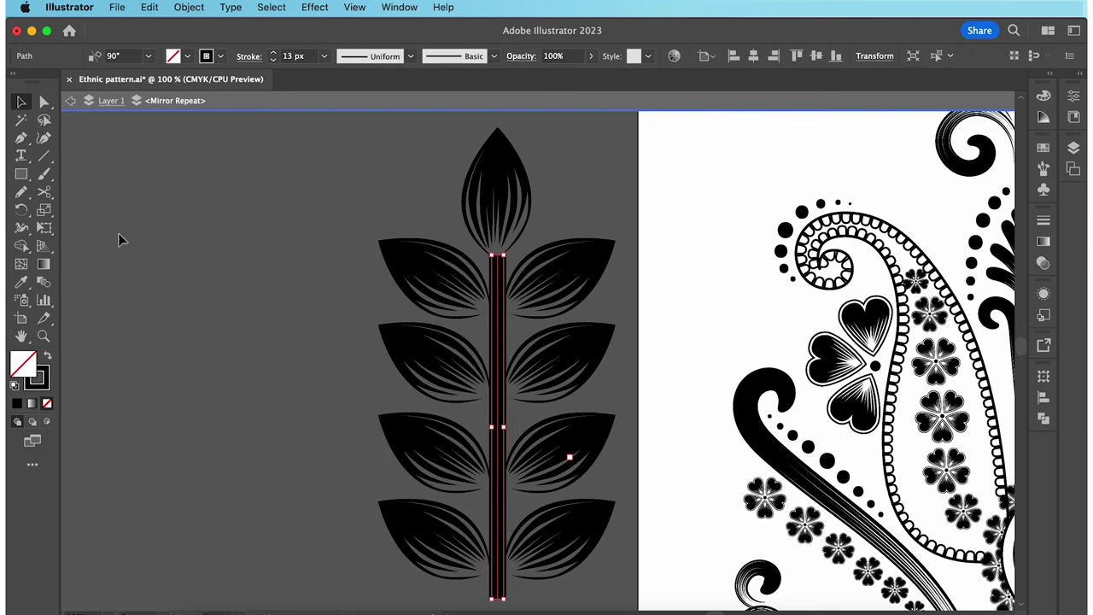
left_click(24, 231)
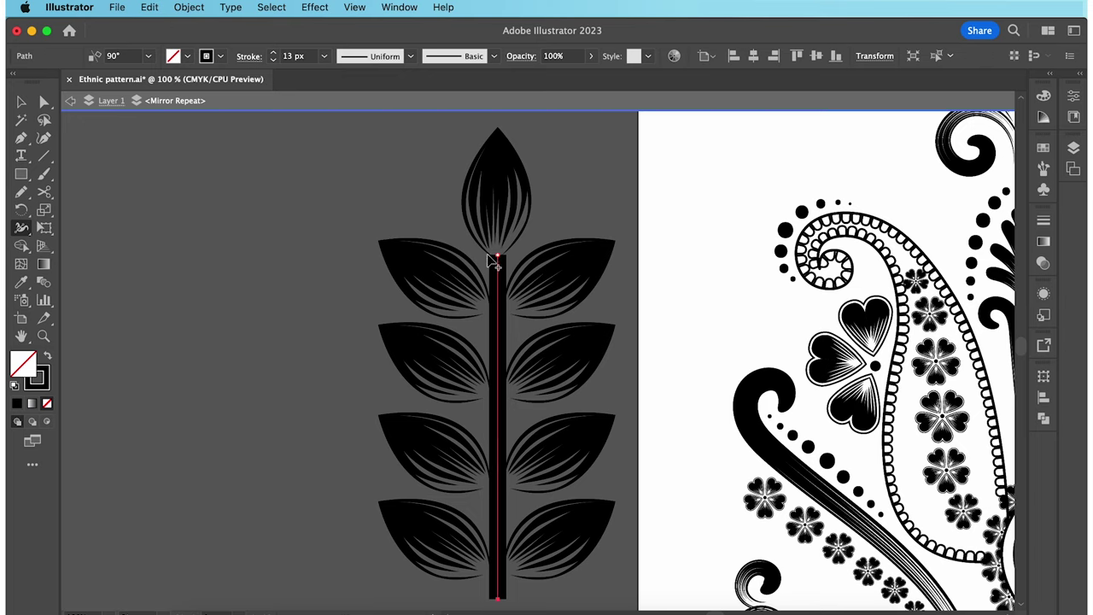
left_click_drag(493, 260, 499, 261)
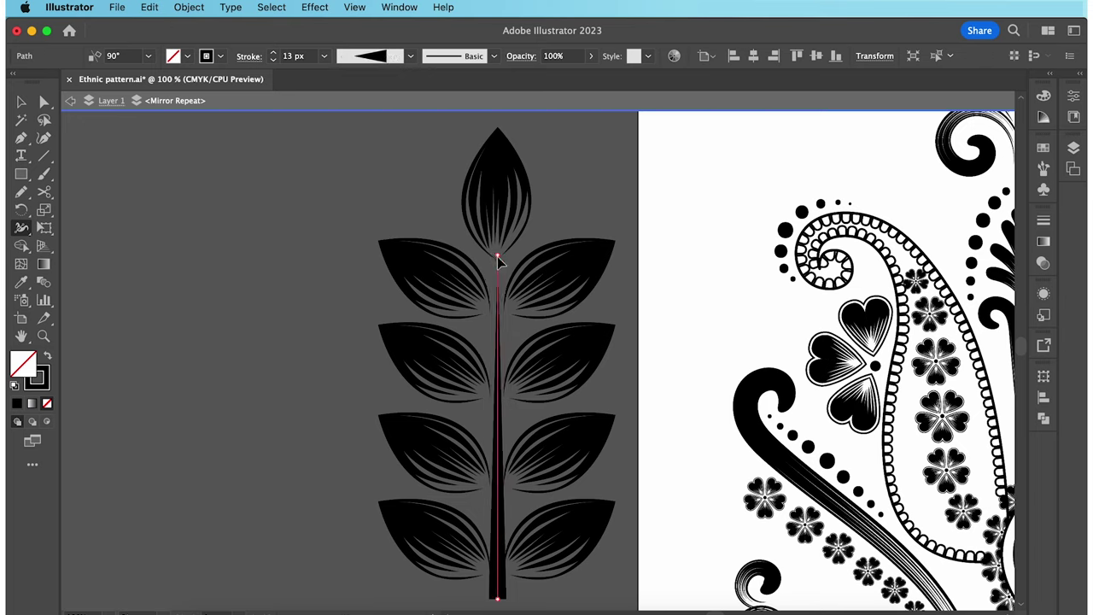
left_click_drag(498, 288, 509, 291)
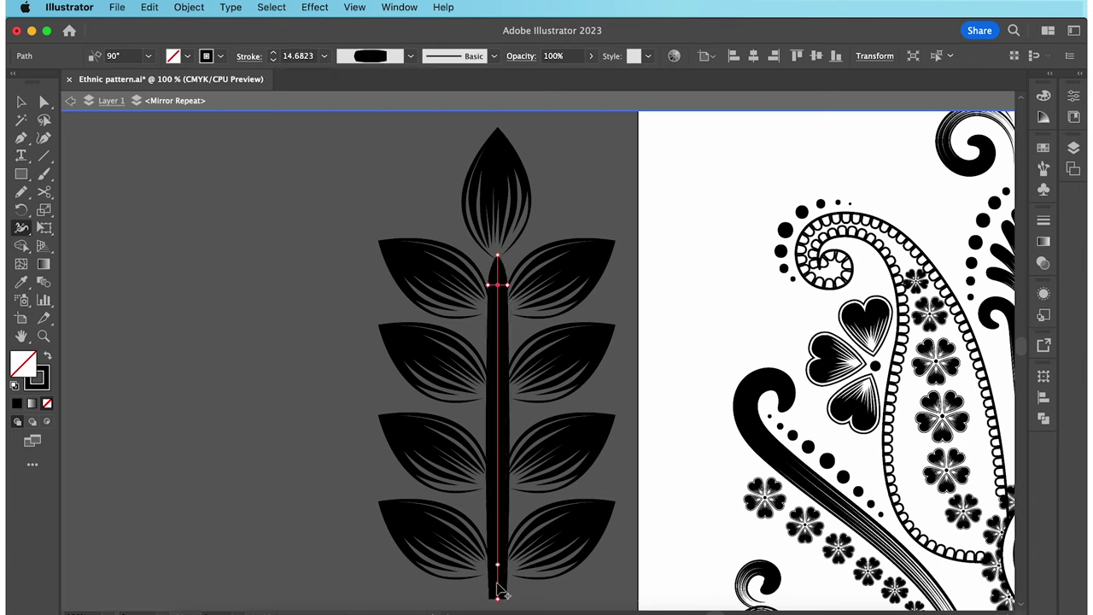
left_click_drag(497, 597, 498, 600)
left_click_drag(489, 564, 489, 565)
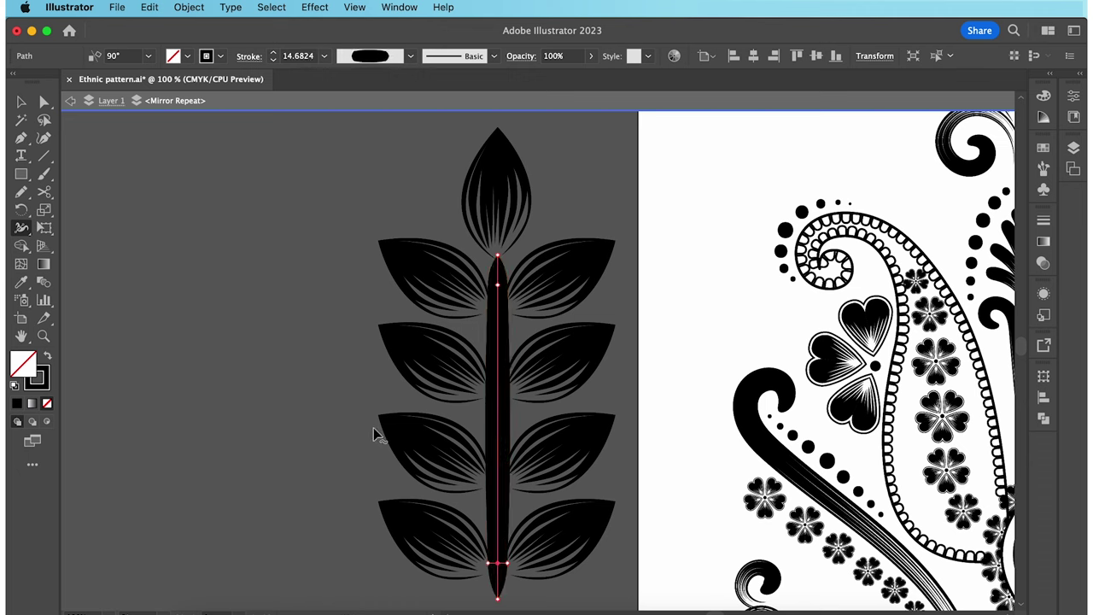
Group the stem with all its leaves and expand the group's appearance
key("v")
left_click_drag(331, 192, 579, 549)
right_click(579, 548)
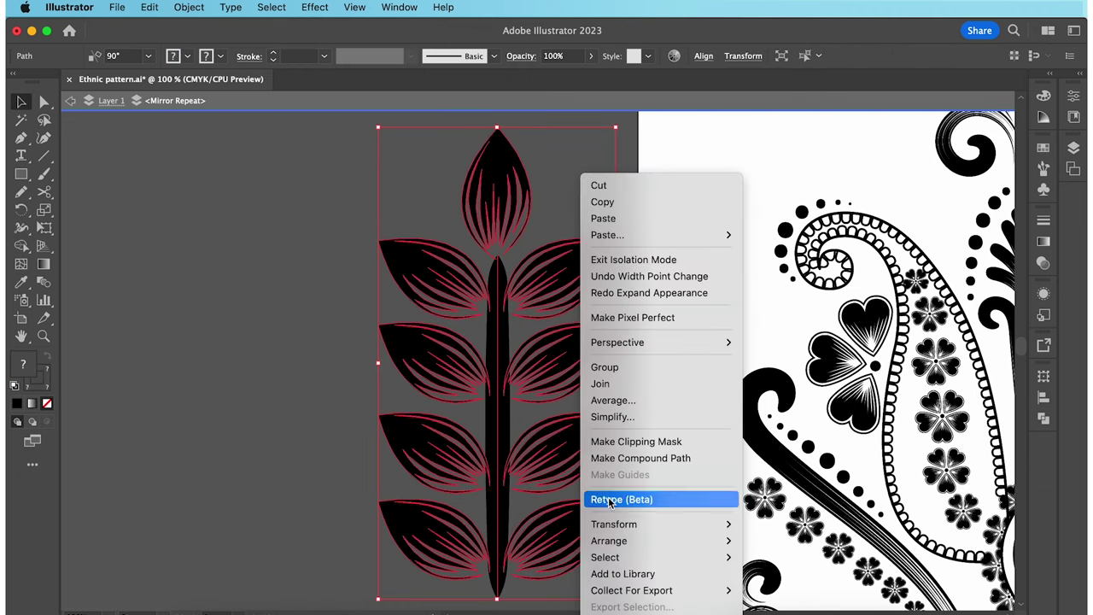
left_click(635, 371)
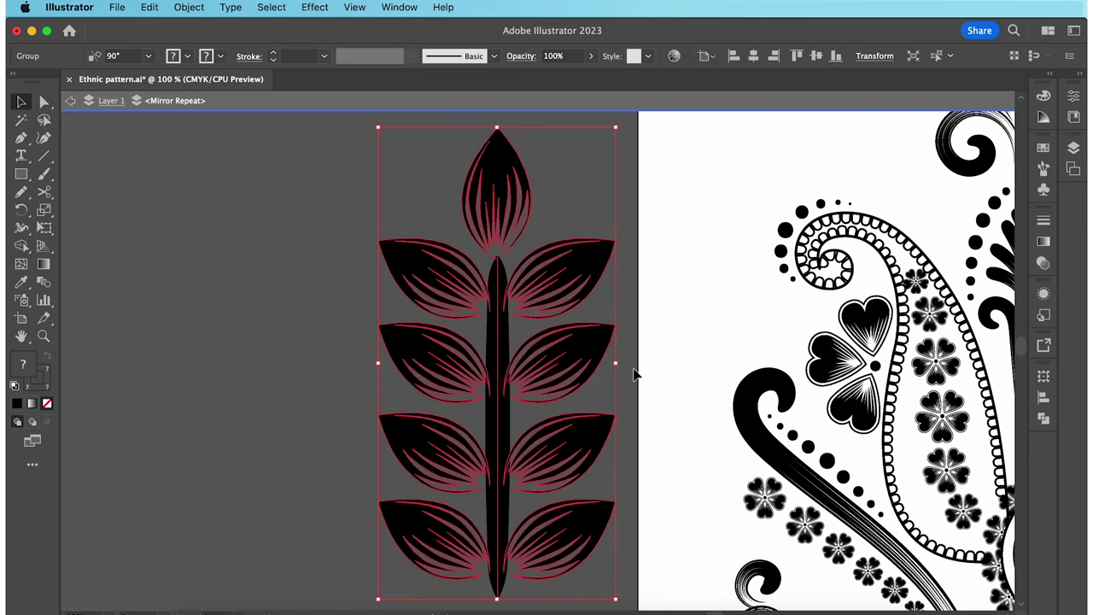
left_click(189, 7)
left_click(240, 232)
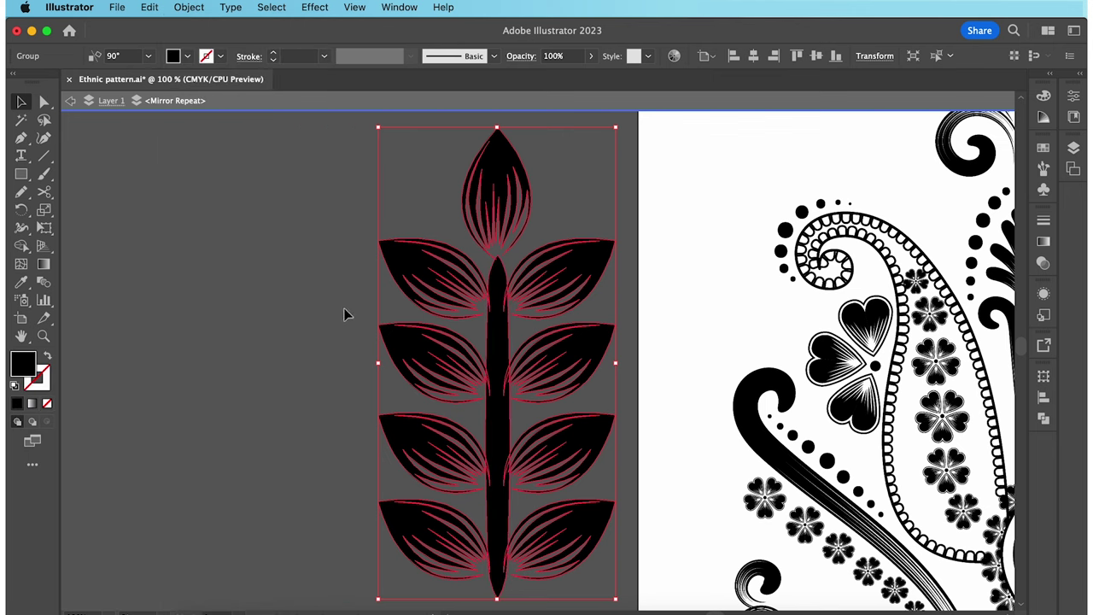
left_click(367, 312)
Scale the leaf sprig down and rotate it to lie horizontally with its tip pointing right
left_click(589, 263)
left_click_drag(617, 131, 439, 376)
left_click_drag(419, 505, 600, 397)
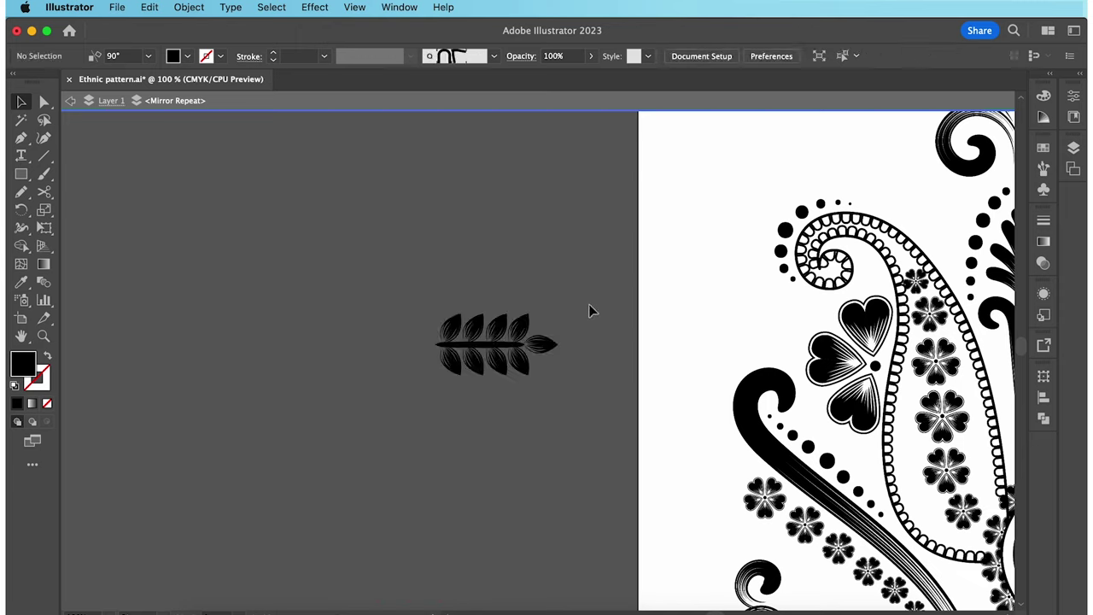
Create a new art brush from the leaf sprig with the colorization method set to Tints
left_click(494, 57)
left_click(456, 174)
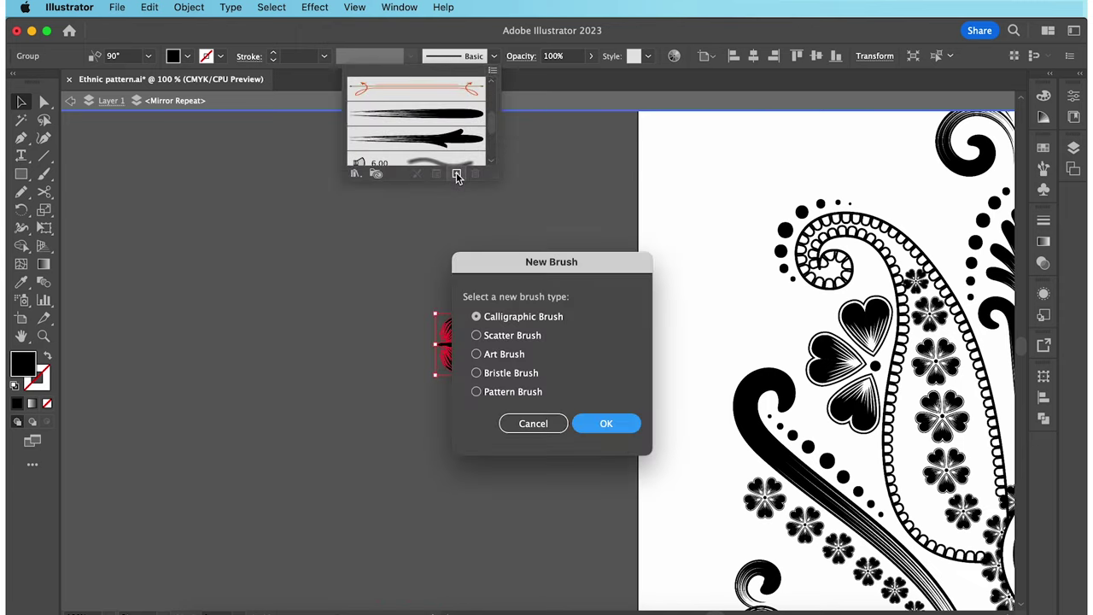
left_click(502, 355)
left_click(574, 418)
left_click(644, 381)
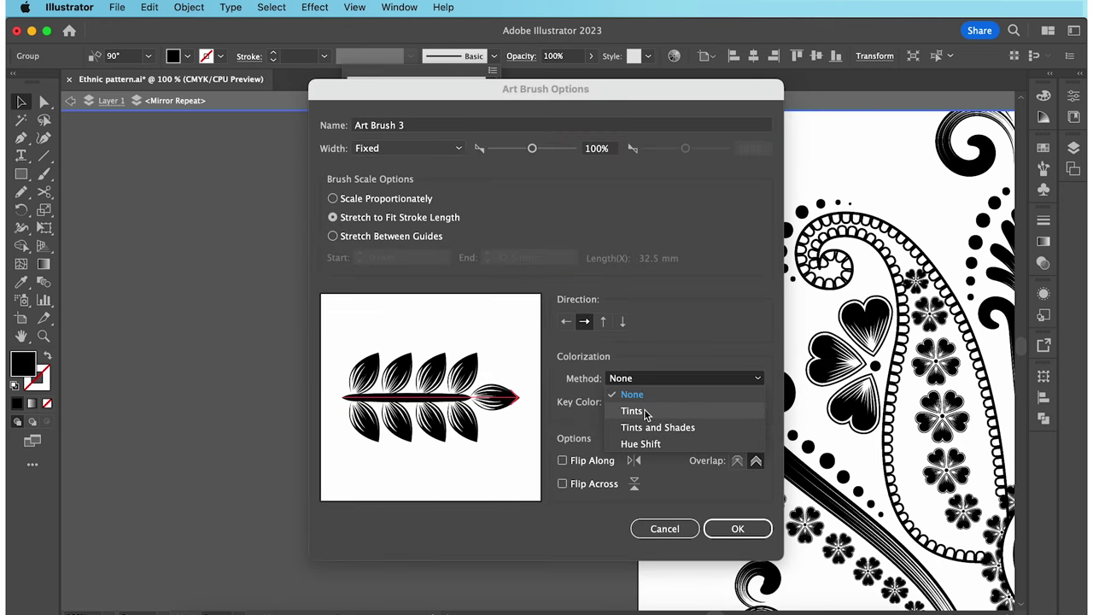
left_click(632, 411)
left_click(732, 523)
Paint curved test strokes with the leaf-sprig brush beside the artboard
key("b")
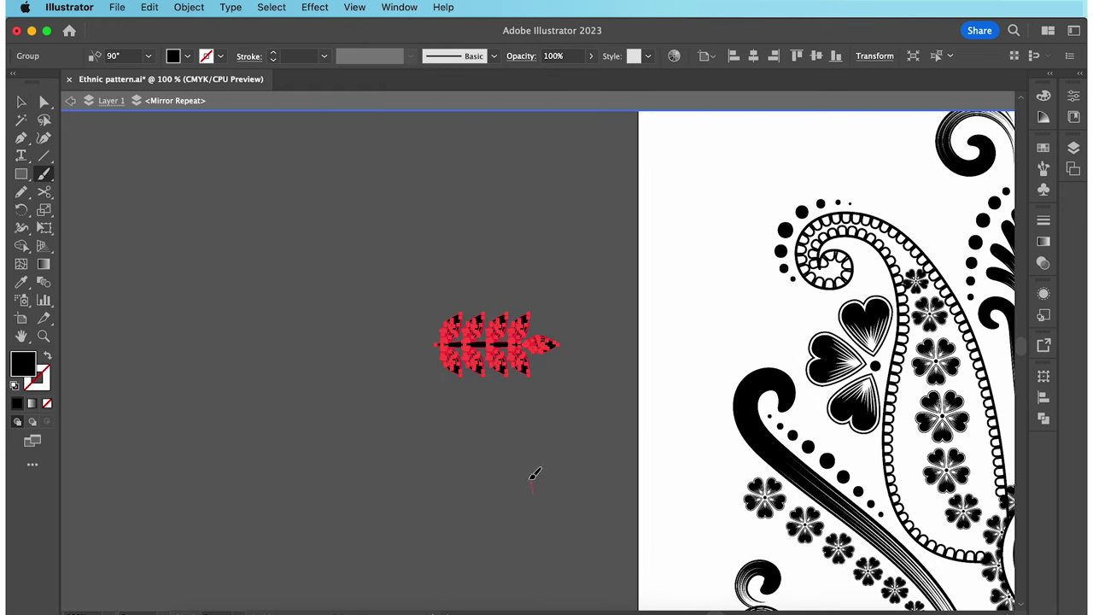
mouse_move(532, 482)
left_mouse_down()
mouse_move(445, 445)
mouse_move(396, 447)
mouse_move(407, 391)
left_mouse_up()
left_click_drag(467, 489, 369, 559)
Delete the original leaf sprig and the test strokes beside the artboard
left_click(21, 103)
left_click_drag(249, 262, 578, 575)
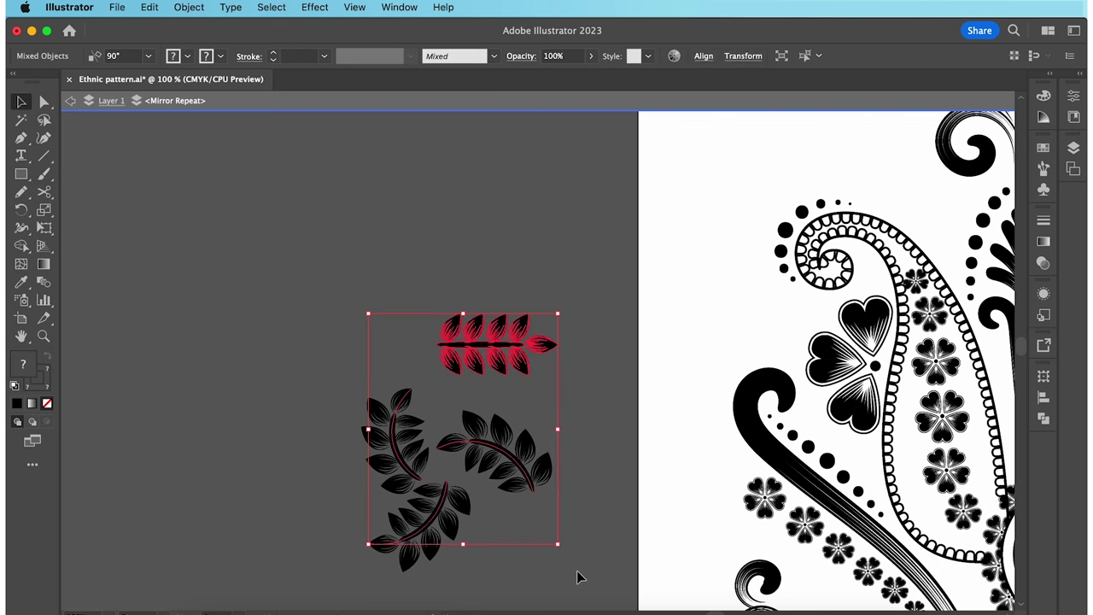
key("Delete")
Paint 1 px leaf sprigs above and below the lower heart-petal flower and two more beside the long stalk's curled end
key("super+0")
key("b")
mouse_move(418, 445)
left_mouse_down()
mouse_move(402, 427)
mouse_move(405, 394)
left_mouse_up()
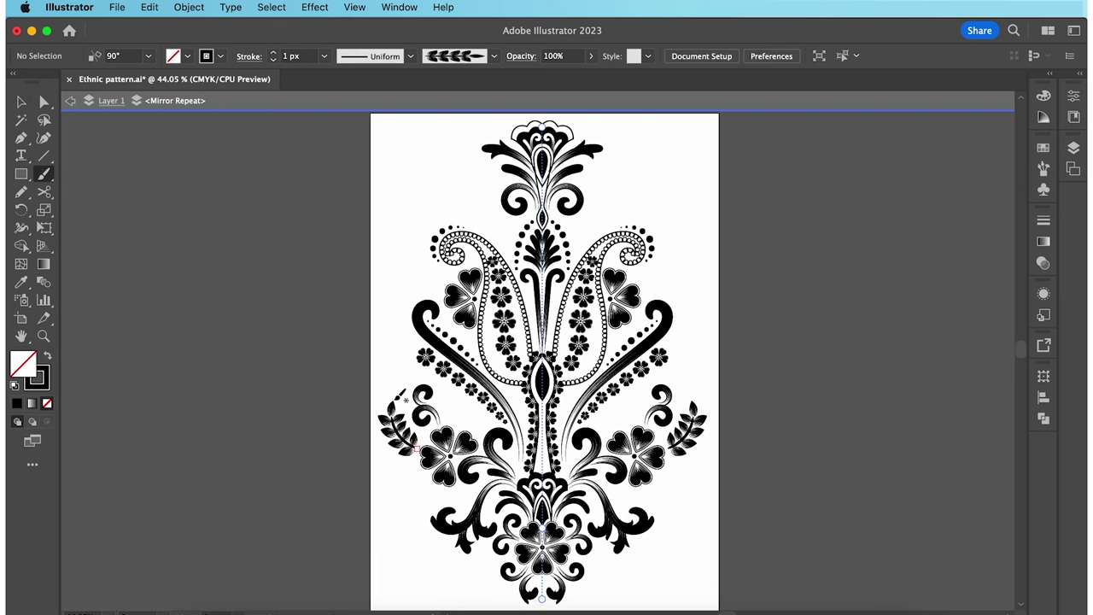
left_click_drag(416, 522, 414, 526)
left_click_drag(422, 333, 386, 376)
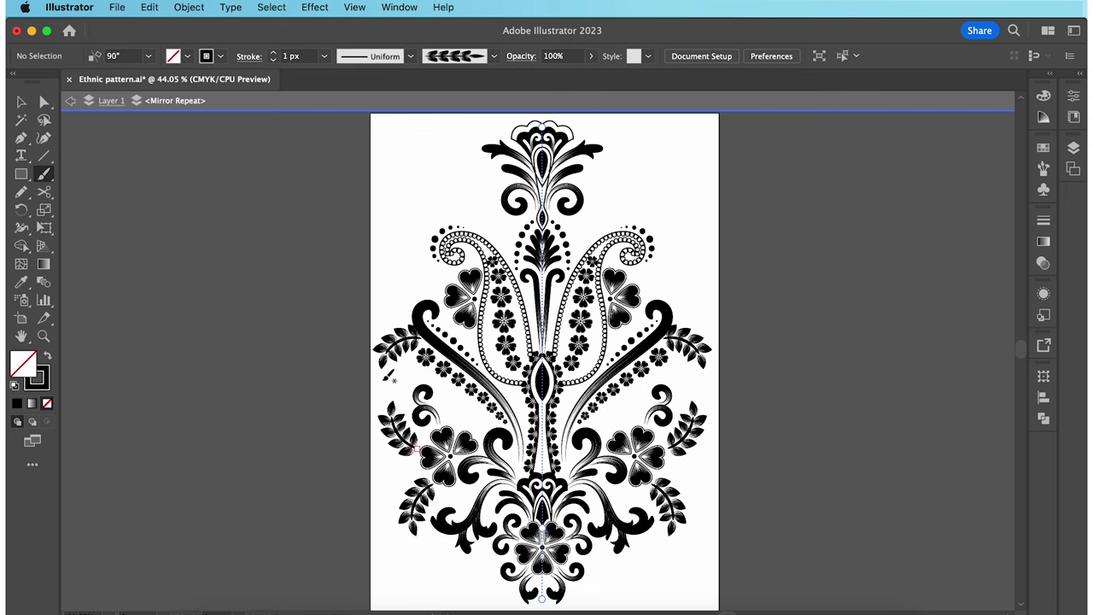
left_click_drag(361, 321, 359, 320)
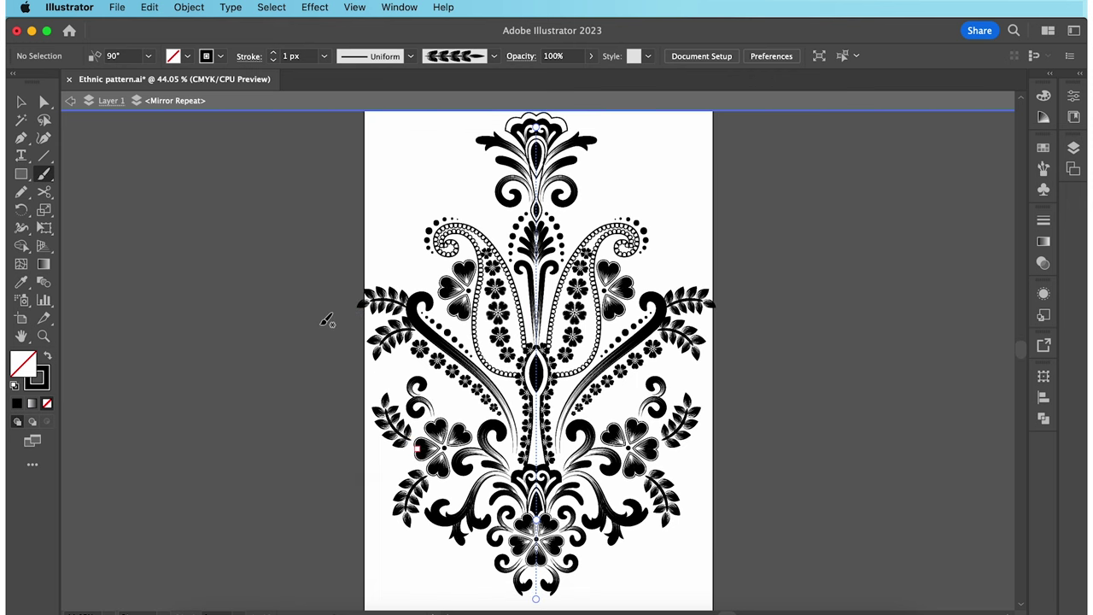
Widen the artboard on both sides to a width of about 240 mm
left_click(22, 319)
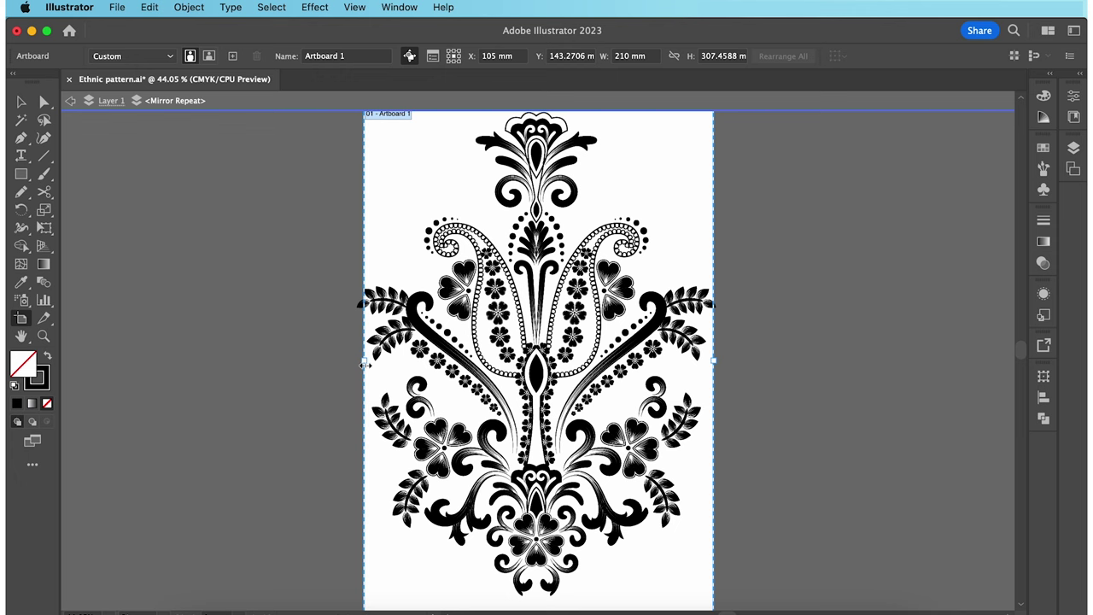
left_click_drag(364, 362, 341, 367)
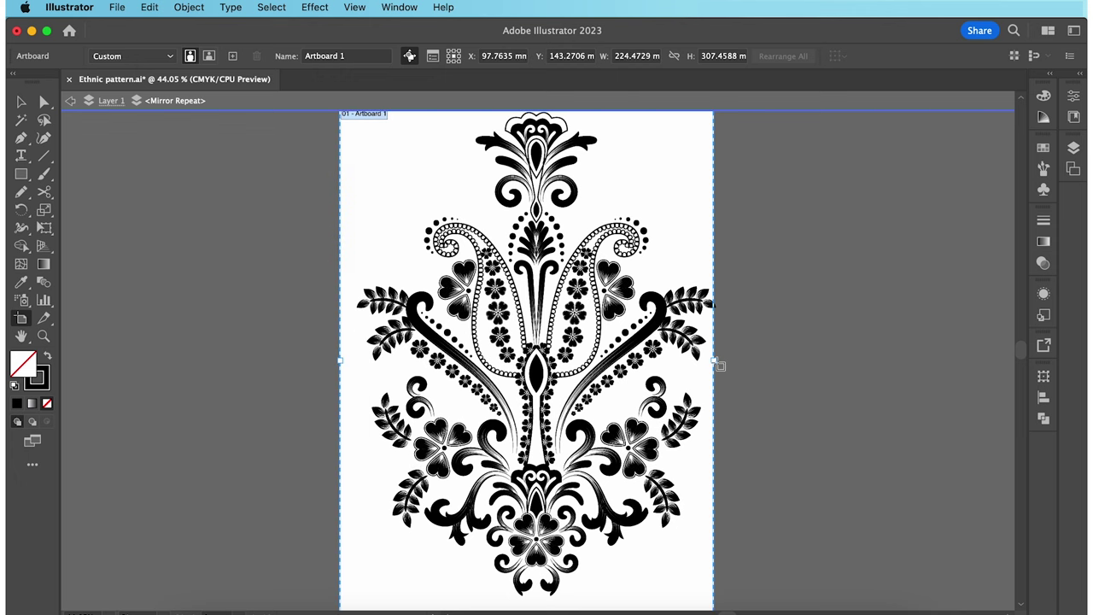
left_click_drag(716, 362, 739, 364)
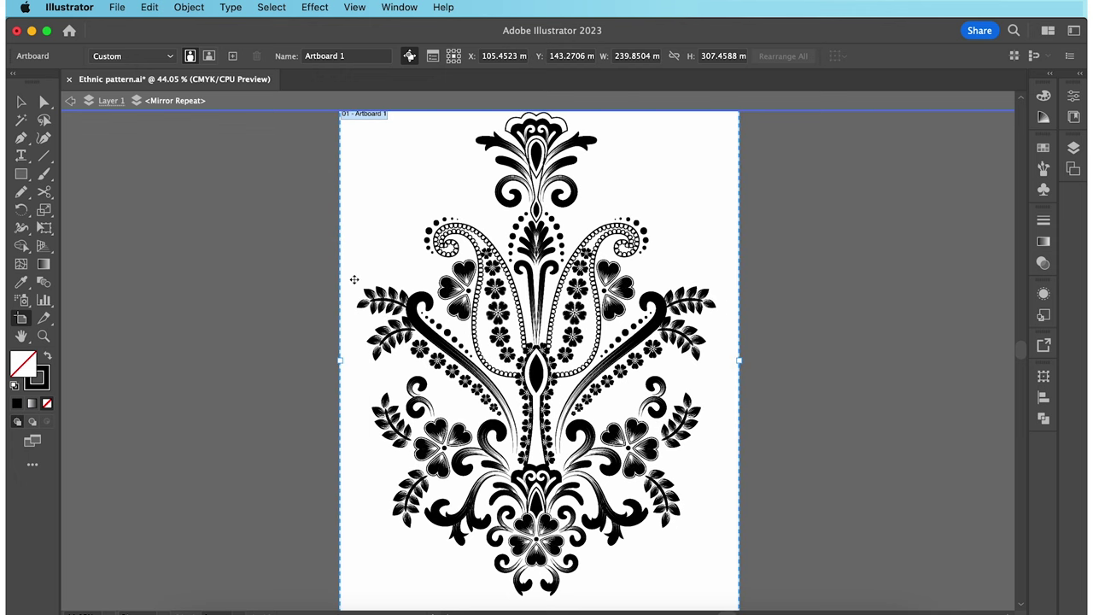
Paint a forked curl beside the lower flower, a curl above the paisley and a leaf sprig branching outward from it
key("b")
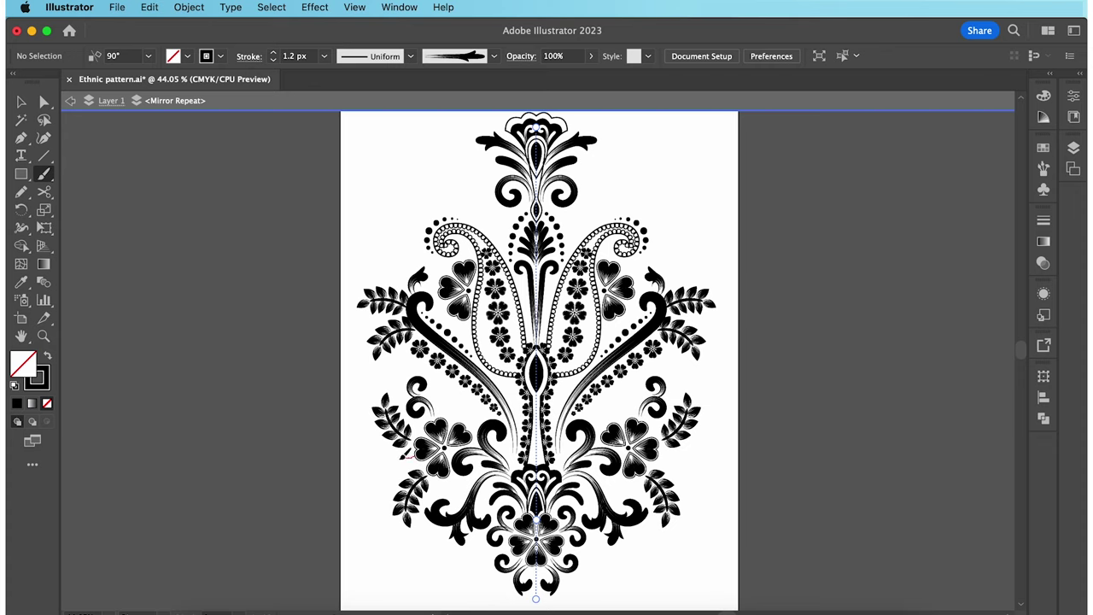
left_click_drag(401, 460, 373, 447)
mouse_move(498, 256)
left_mouse_down()
mouse_move(490, 226)
mouse_move(502, 228)
left_mouse_up()
left_click_drag(490, 217, 444, 196)
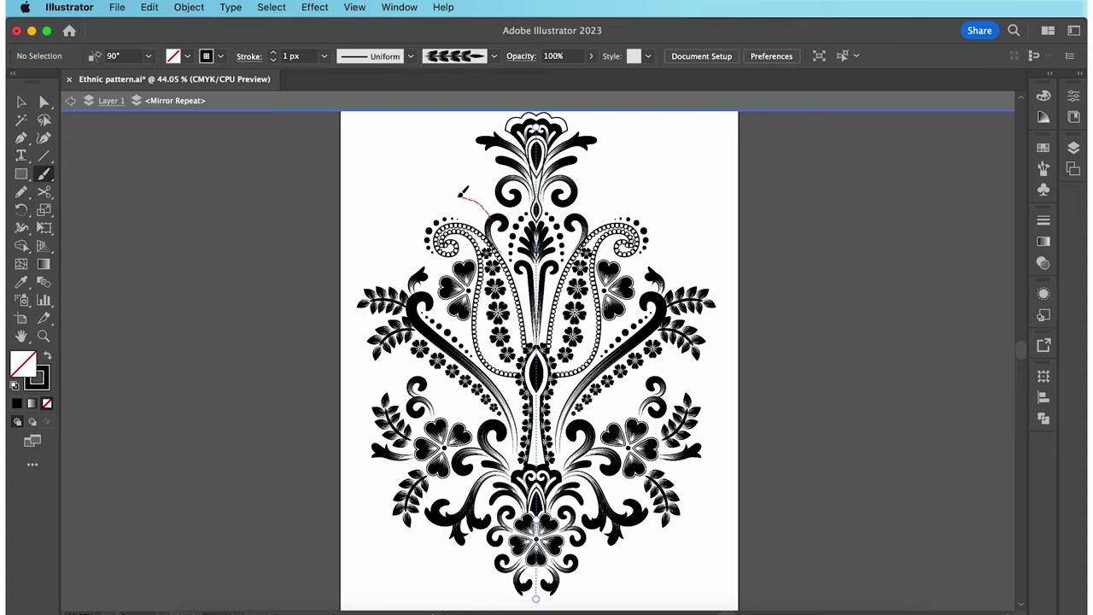
key("v")
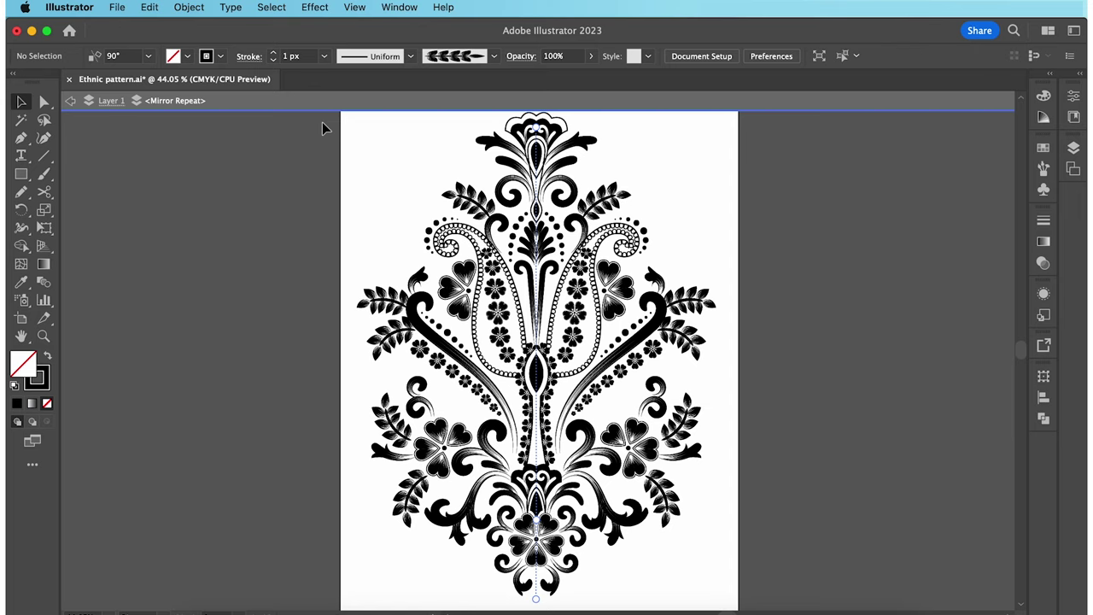
Set the stroke of the three curls around the bottom flower to 1.2 px
left_click(492, 536)
left_click(498, 562, "shift")
left_click(504, 515, "shift")
left_click_drag(303, 57, 267, 57)
type("1.2")
key("Return")
Set the stroke to 1.6 px for the curl above the bottom ornament and 1.7 px for the frond beneath the top fan
left_click(490, 467)
type("1.6")
key("Return")
left_click(405, 244)
left_click(509, 162)
left_click(295, 57)
key("Return")
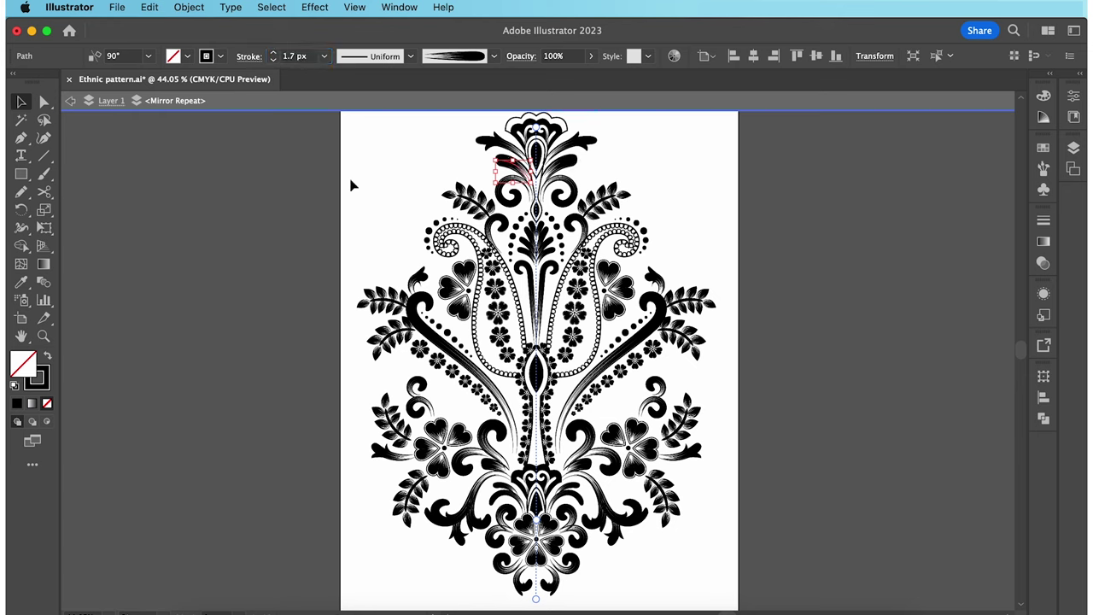
Thicken the stroke of the large curl below the top fan's fronds to 1.5 px
left_click(386, 450)
left_click(291, 57)
type("1.5")
key("Return")
left_click(510, 190)
left_click(286, 58)
type(".5")
key("Return")
Nudge the pair of small curls above the lower heart-petal flower slightly down
left_click(414, 395)
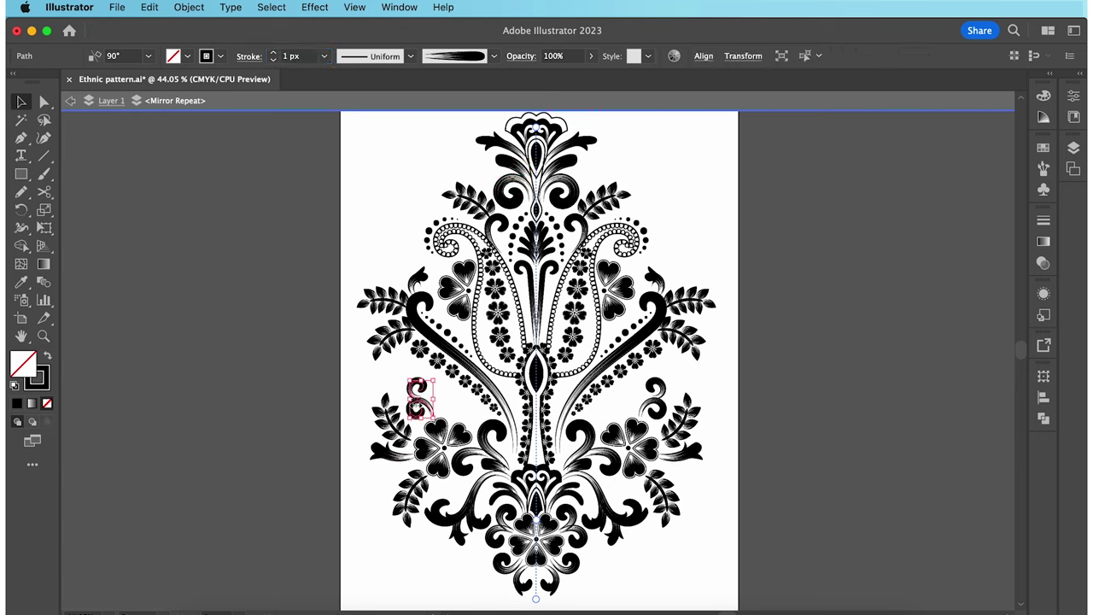
key("Down")
key("Down")
key("Down")
key("Down")
Nudge the leaf sprig below the lower heart-petal flower slightly up
left_click(410, 497)
key("Up")
key("Up")
key("Up")
key("Up")
key("Up")
key("Up")
key("Up")
key("Up")
left_click(384, 546)
Nudge the downward forked branch of the lower scroll slightly down
left_click(464, 527)
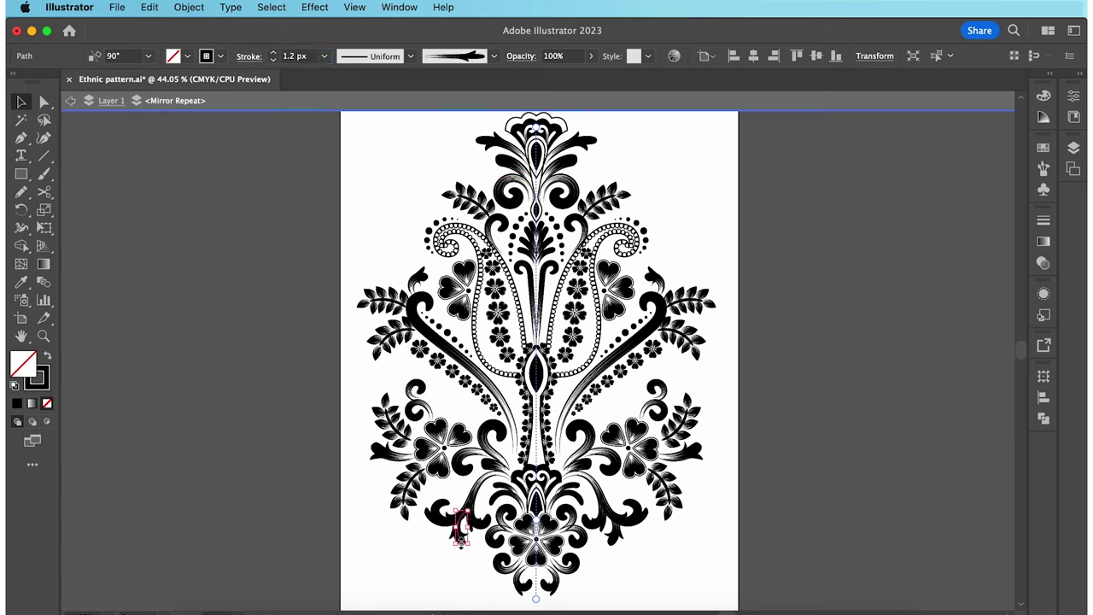
key("Down")
left_click(427, 563)
Thicken the stroke of the long central curl between the paisleys
left_click(517, 266)
left_click(286, 56)
type(".3")
key("Return")
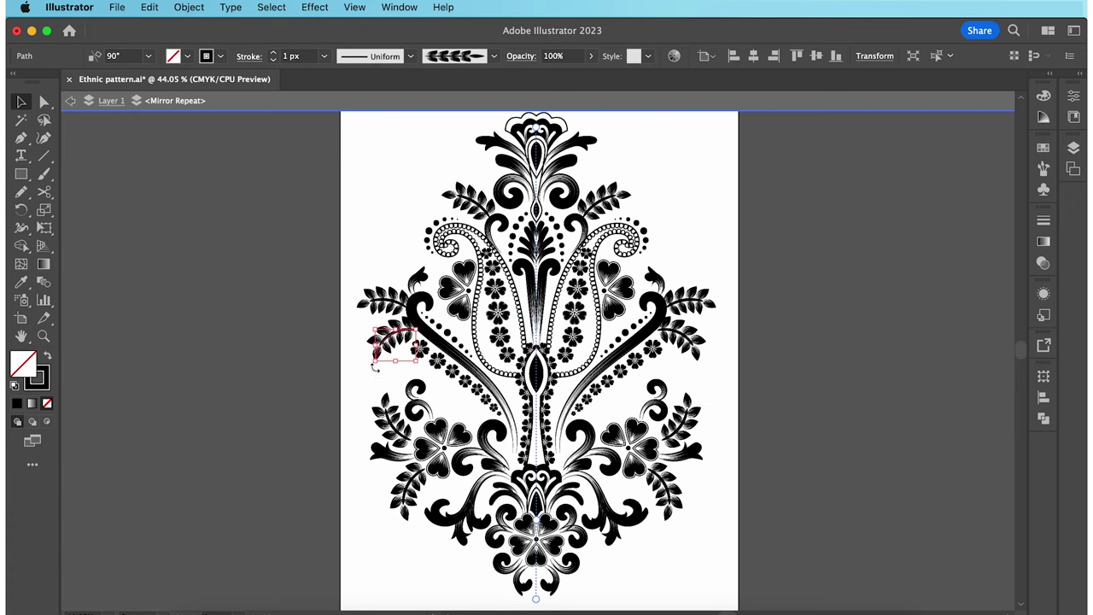
Shift the lower scroll's downward forked branch slightly toward the pattern's centre
left_click(447, 543)
left_click(453, 541)
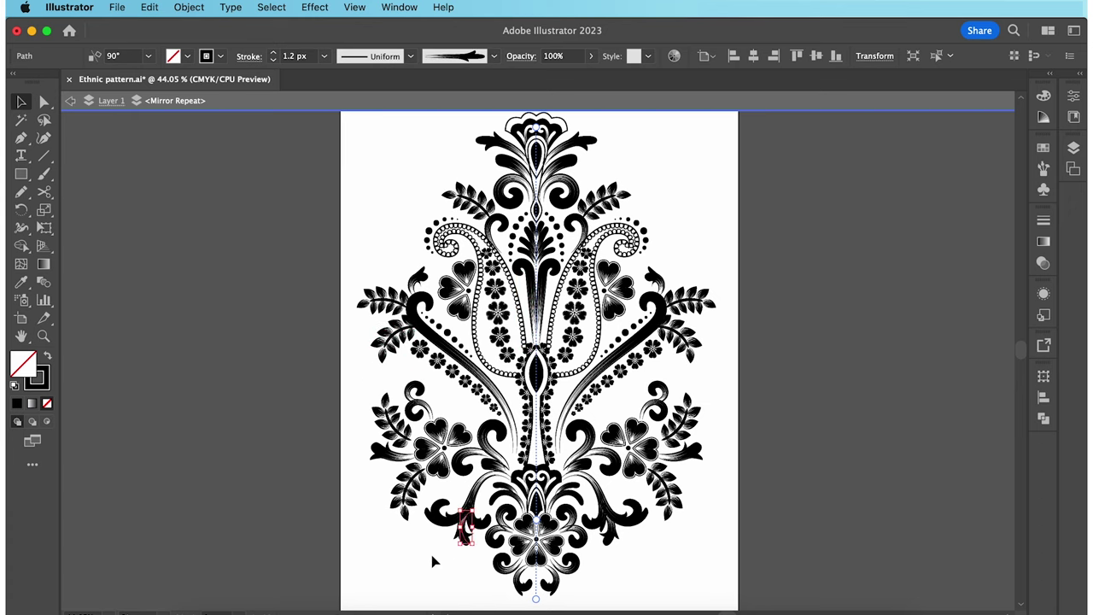
left_click(445, 563)
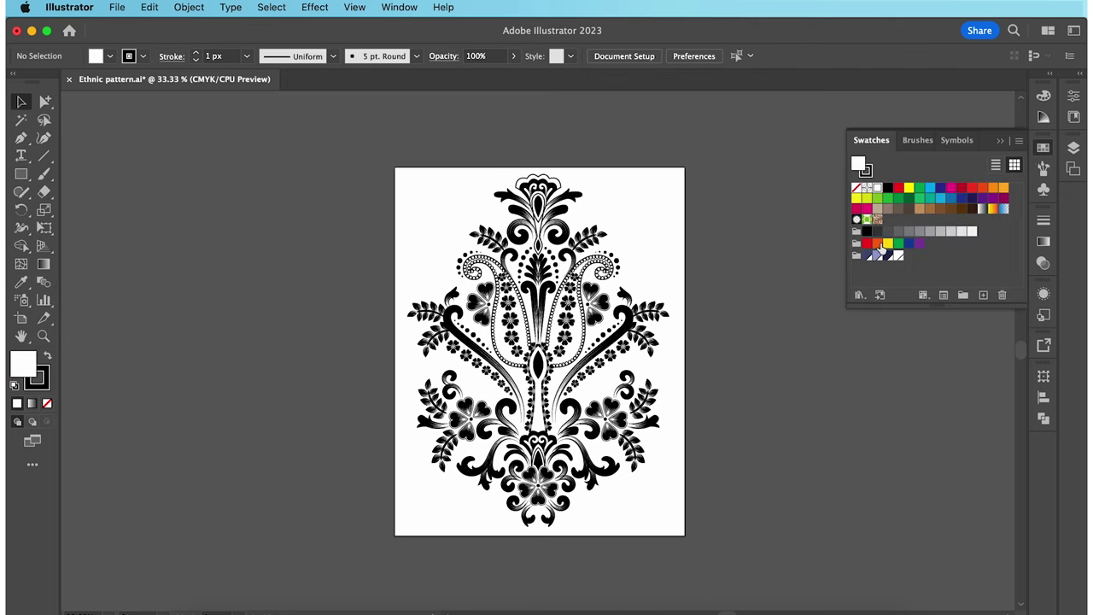
Draw a nearly artboard-sized background rectangle in the swatch group's slate blue and send it to the back
left_click(866, 258)
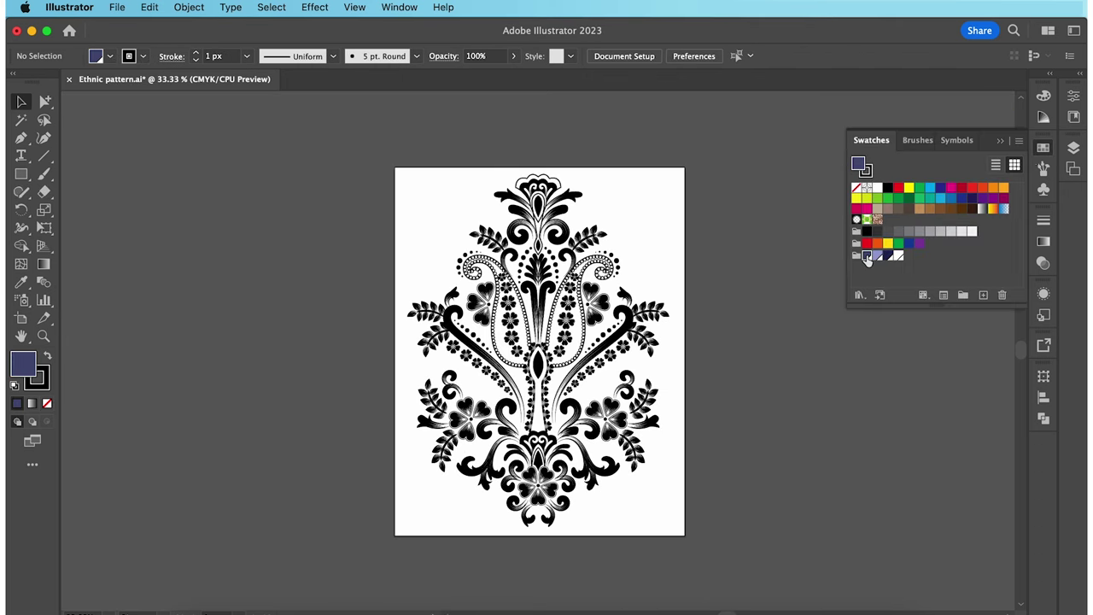
left_click(21, 174)
left_click_drag(401, 170, 682, 532)
right_click(629, 454)
mouse_move(661, 539)
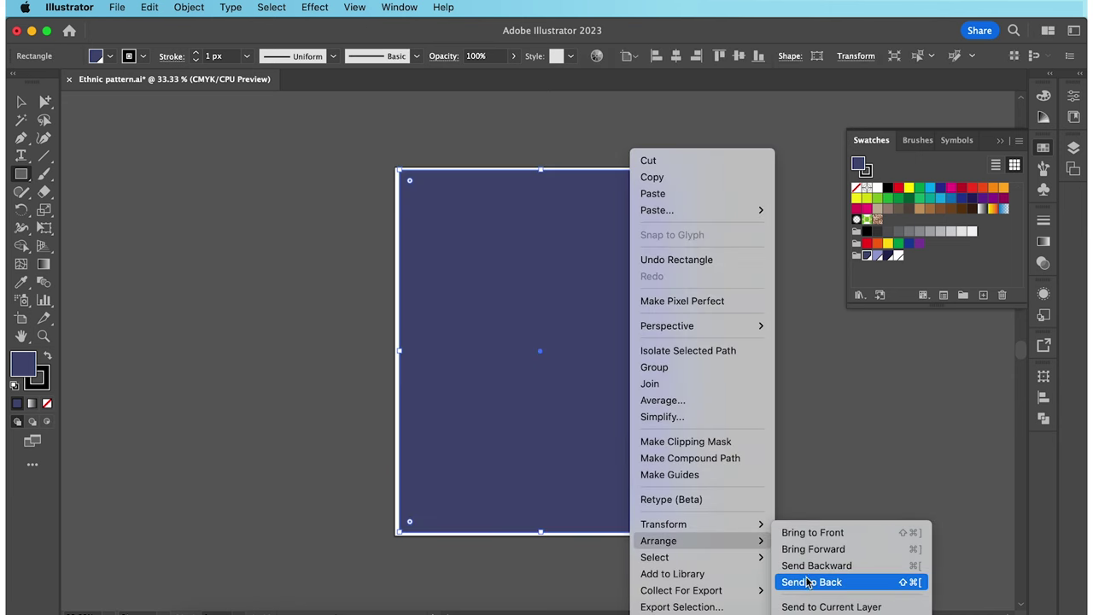
left_click(751, 579)
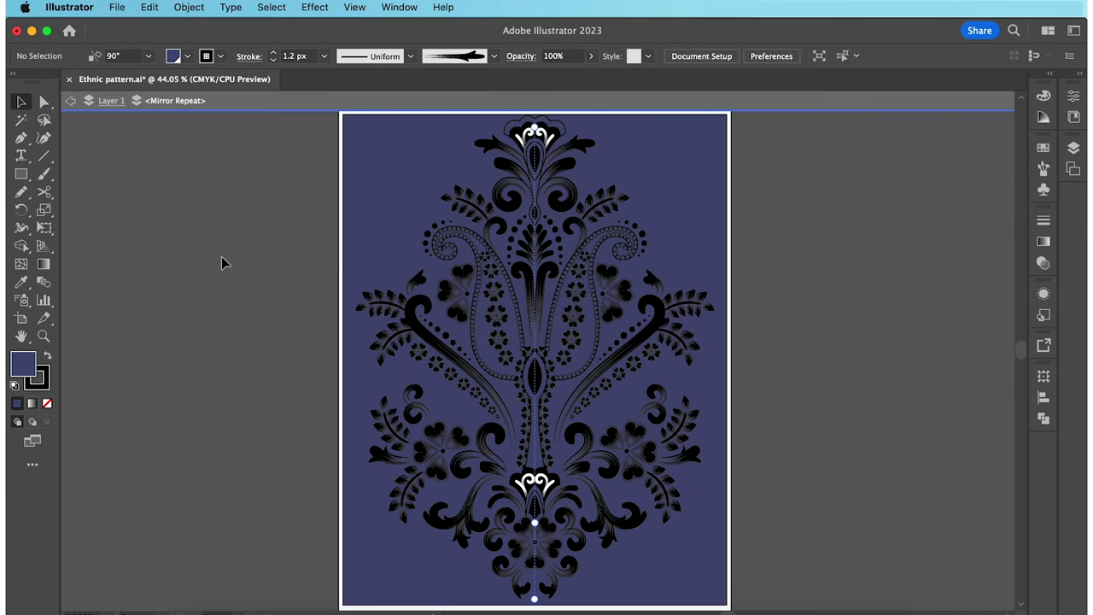
Fill the large heart-petal flowers with the swatch group's white
left_click(528, 543)
left_click(461, 444, "shift")
left_click(458, 325, "shift")
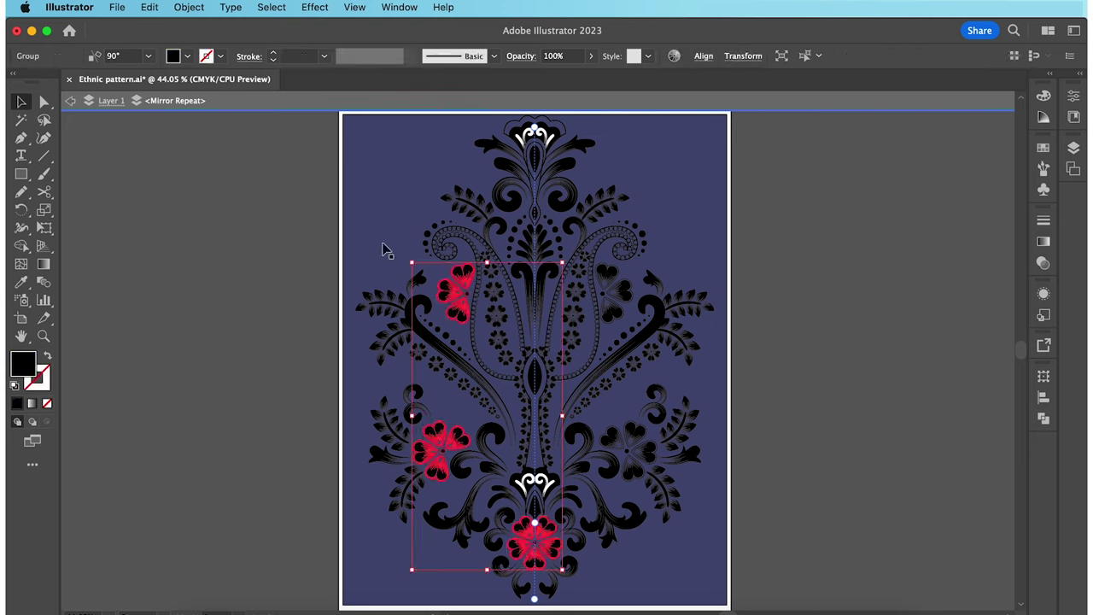
left_click(187, 56)
scroll(166, 128, "down", 2)
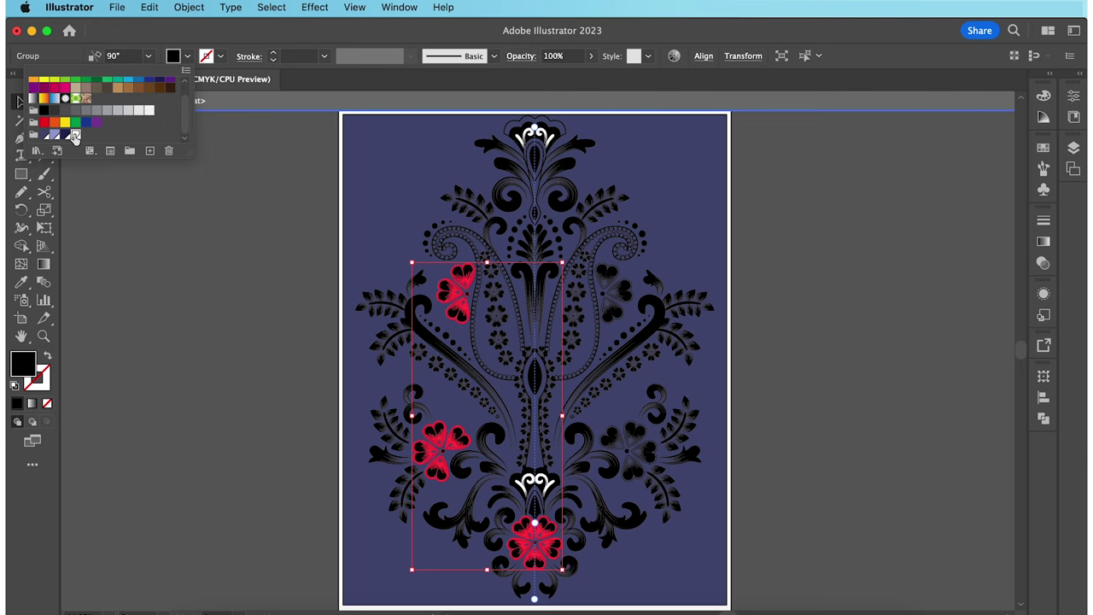
left_click(75, 135)
left_click(188, 57)
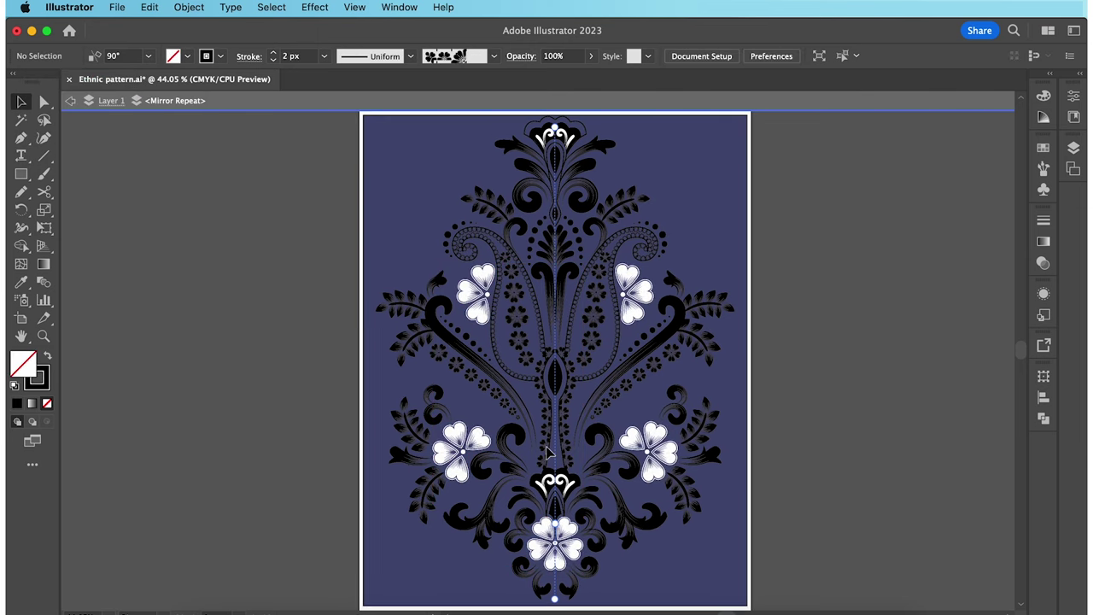
Set the flower-brush stroke along the central stem to the swatch group's white
left_click(547, 446)
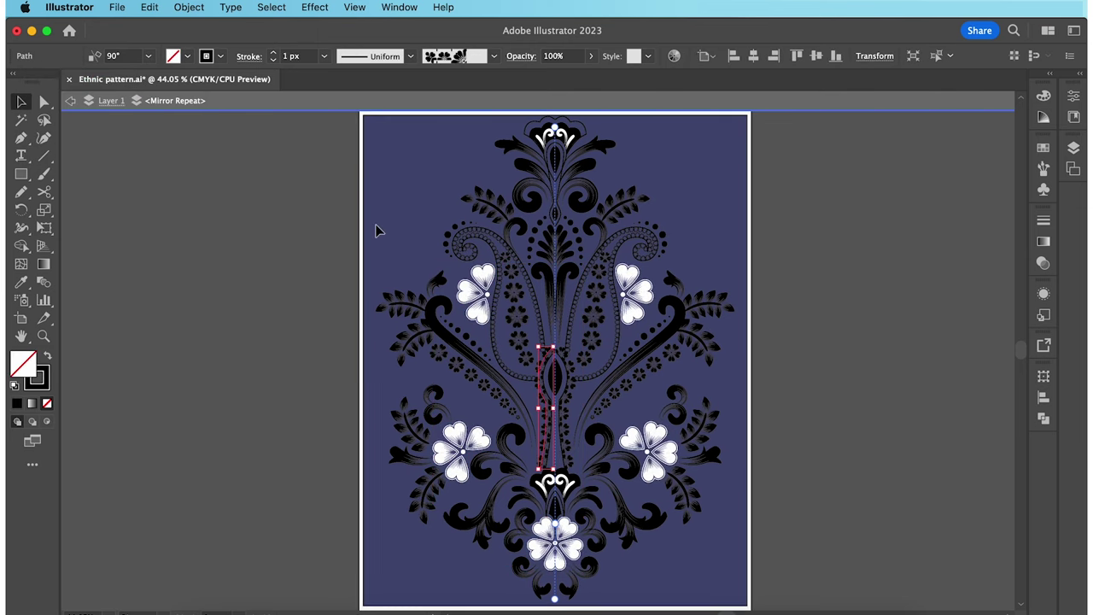
left_click(220, 56)
left_click(111, 146)
left_click(221, 57)
left_click(250, 236)
Fill the rows of small flowers beneath the long diagonal scroll and inside the paisley with the swatch group's white
key("super+plus")
key("super+plus")
key("super+plus")
left_click(296, 226)
left_click(337, 252, "shift")
left_click(370, 275, "shift")
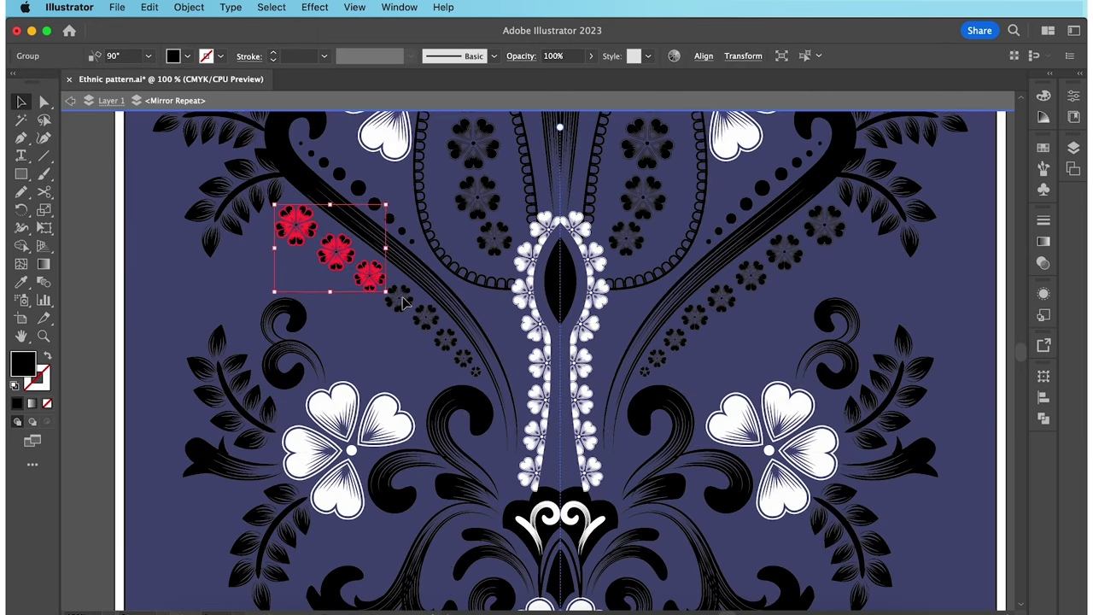
left_click(400, 298, "shift")
left_click(427, 318, "shift")
left_click(446, 340, "shift")
left_click(464, 358, "shift")
left_click(475, 372, "shift")
scroll(483, 380, "up", 5)
left_click(523, 426, "shift")
left_click(507, 385, "shift")
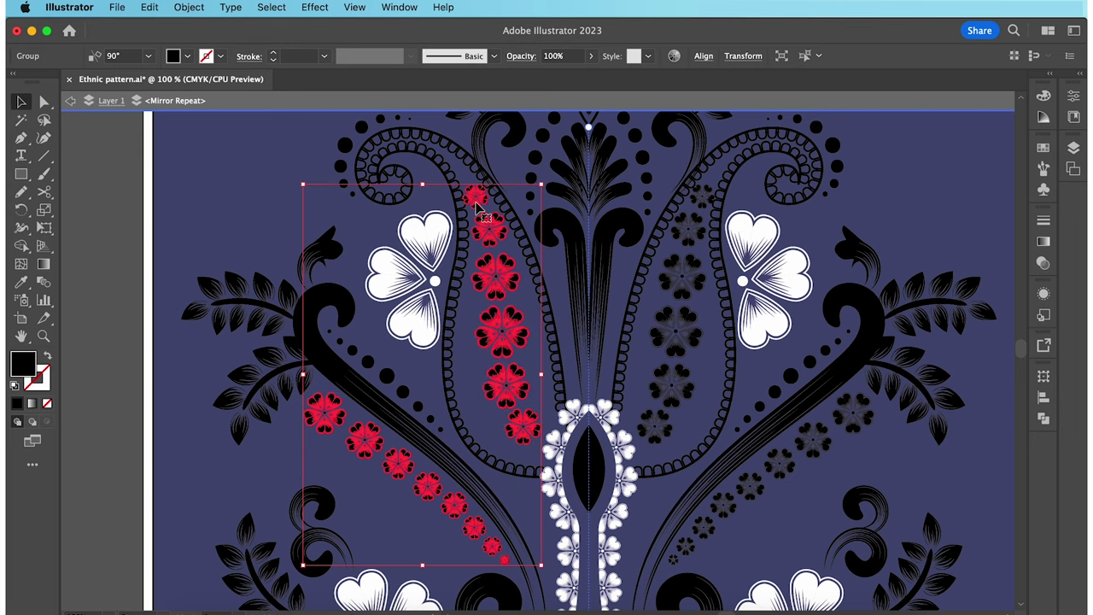
left_click(187, 57)
left_click(75, 146)
left_click(188, 57)
left_click(171, 181)
Set the crown outline, teardrop outlines, forked top leaves, paisley scallops and surrounding dots to a white stroke
scroll(512, 265, "up", 6)
left_click(536, 271)
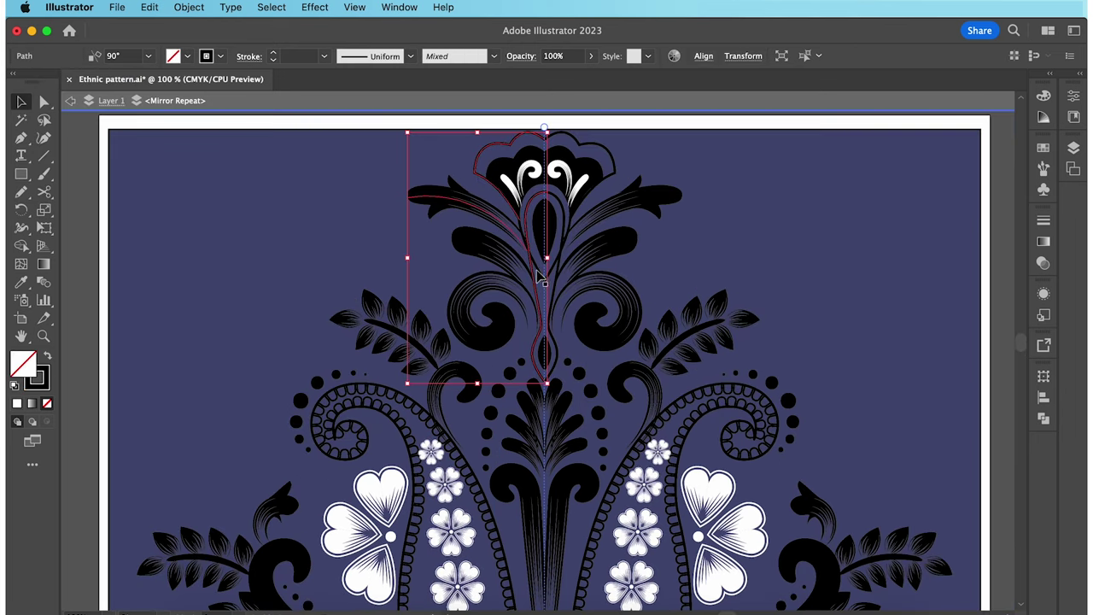
left_click(404, 399, "shift")
left_click(410, 464, "shift")
left_click(486, 435, "shift")
left_click(365, 374, "shift")
left_click(297, 422, "shift")
left_click(220, 56)
left_click(111, 146)
left_click(190, 295)
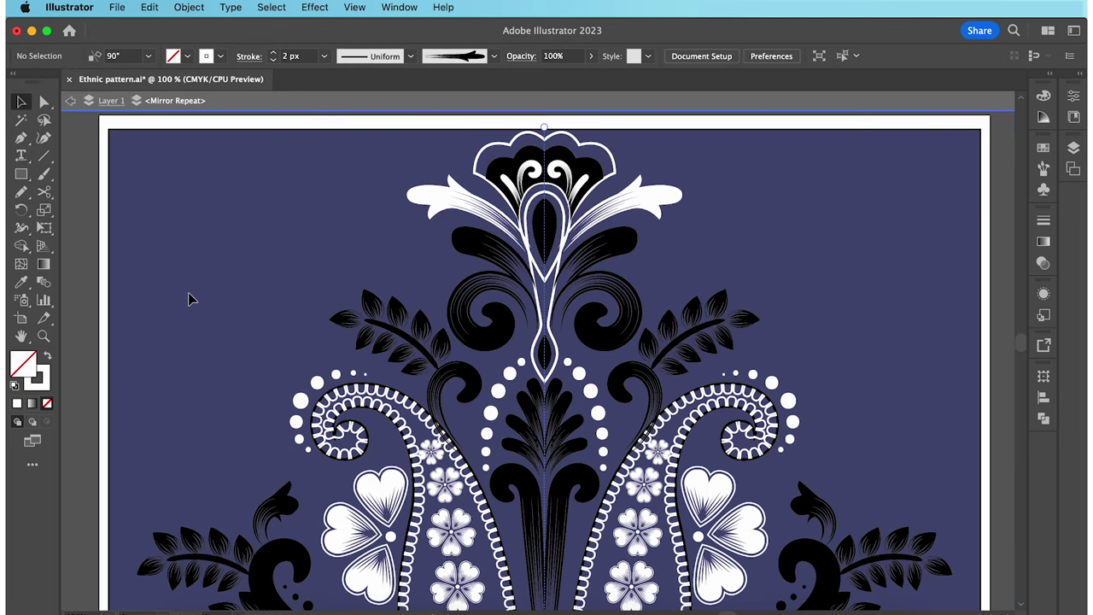
Set the paisley's outline stroke to the swatch group's white
left_click(347, 461)
left_click(221, 56)
left_click(99, 148)
left_click(205, 246)
Set the small leaf above the diagonal scroll and the accent curls around the lower and bottom flowers to a white stroke
key("super+0")
left_click(440, 278)
left_click(533, 497, "shift")
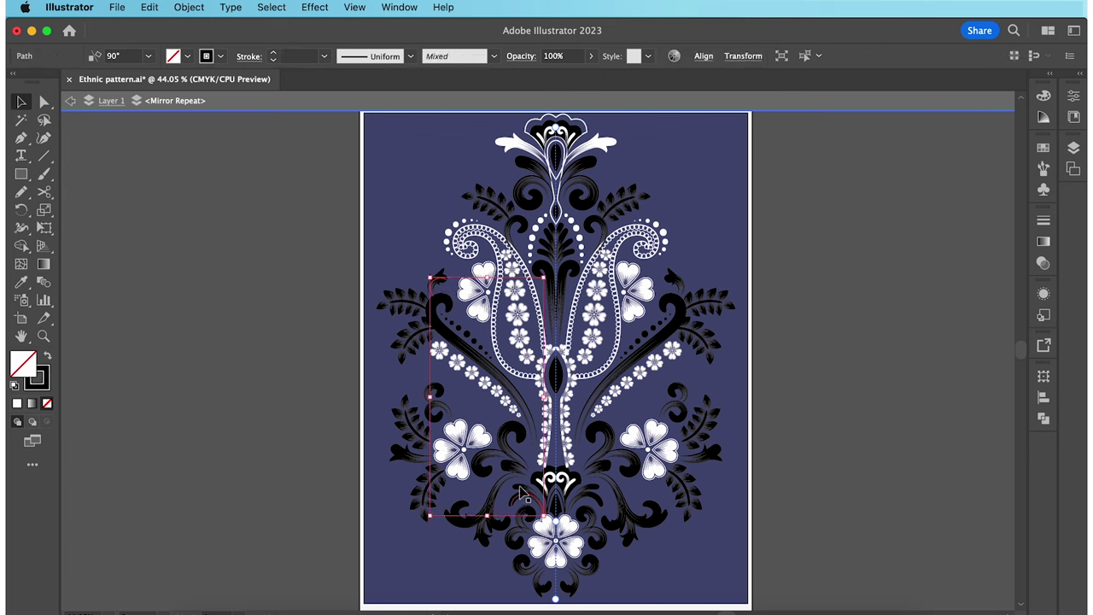
left_click(519, 492, "shift")
left_click(505, 431, "shift")
left_click(445, 407, "shift")
left_click(553, 584, "shift")
left_click(220, 56)
left_click(100, 147)
left_click(254, 242)
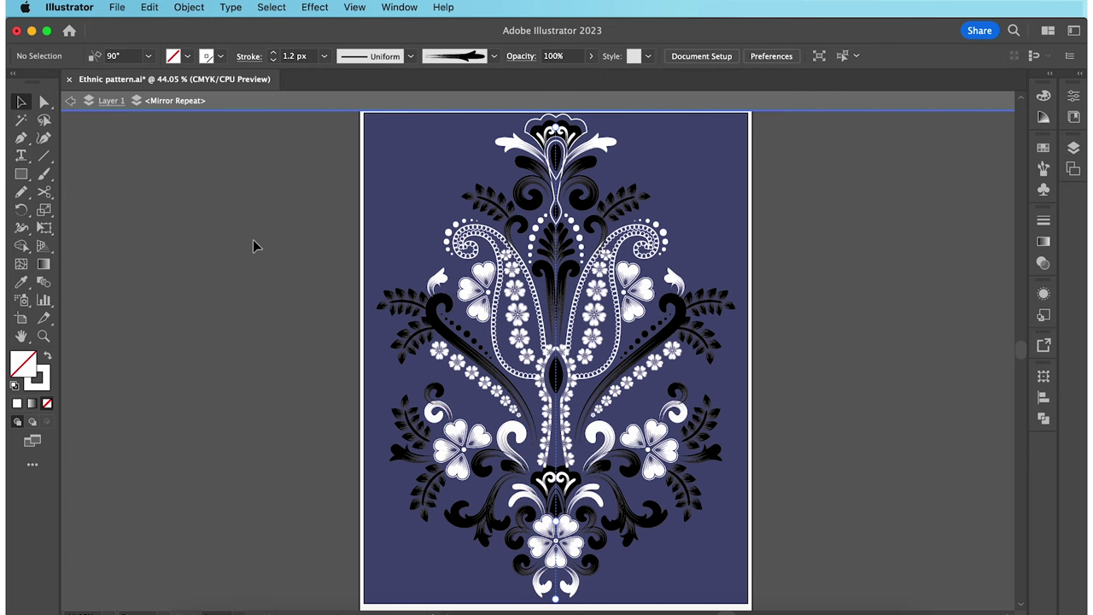
Set the leaf sprigs, long diagonal scroll, lower scrolls, upper curls, central leaf fan and crown curls to the swatch group's lilac stroke
left_click(517, 563)
left_click(484, 529, "shift")
left_click(493, 466, "shift")
left_click(427, 492, "shift")
left_click(410, 422, "shift")
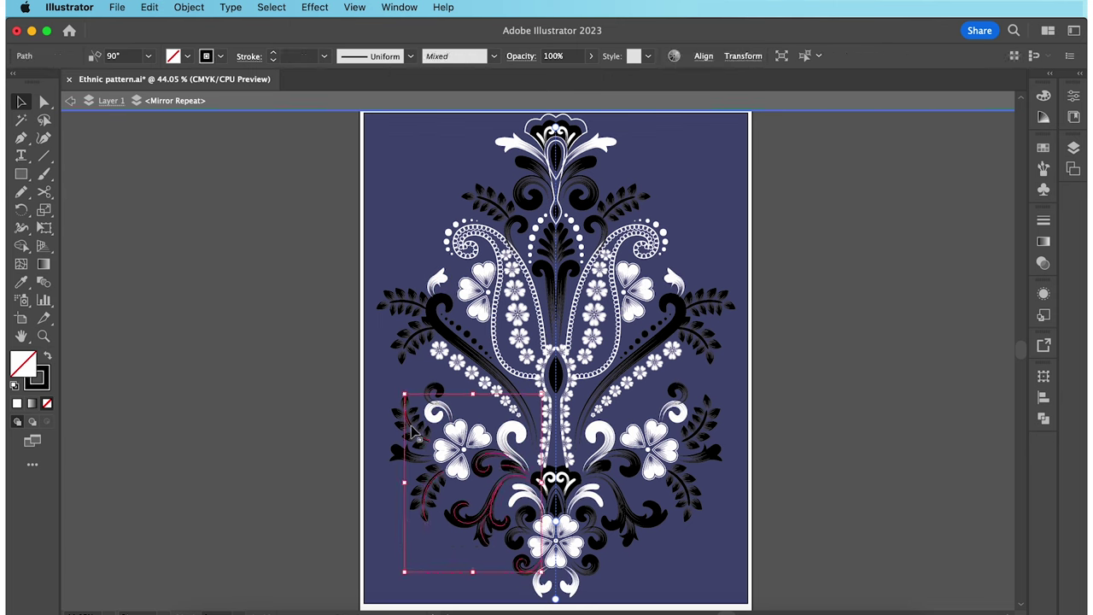
left_click(412, 339, "shift")
left_click(414, 303, "shift")
left_click(454, 338, "shift")
mouse_move(457, 341)
left_mouse_down()
mouse_move(549, 252)
mouse_move(551, 135)
left_mouse_up()
left_click(547, 478, "shift")
left_click(220, 57)
left_click(78, 149)
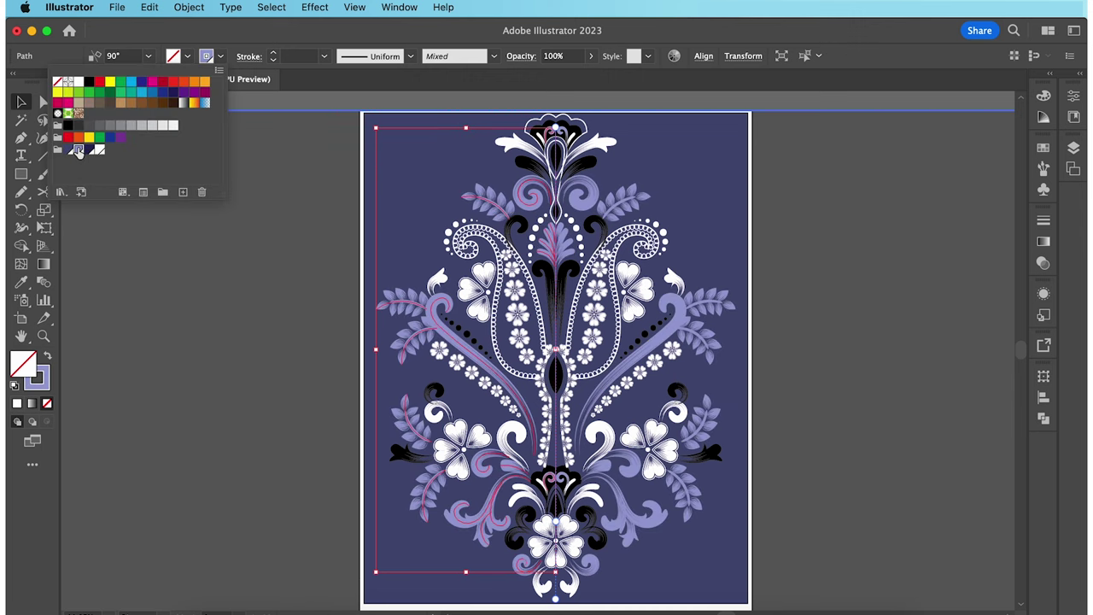
left_click(221, 58)
left_click(289, 204)
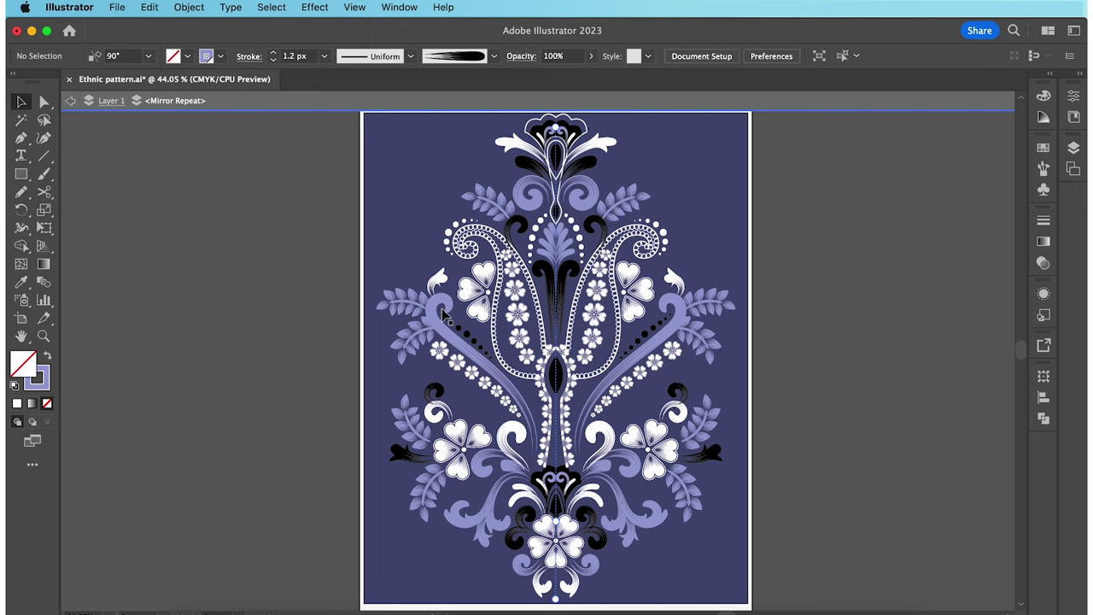
Select all strokes sharing the dots' black stroke colour and change them to the swatch group's dark navy
left_click(459, 329)
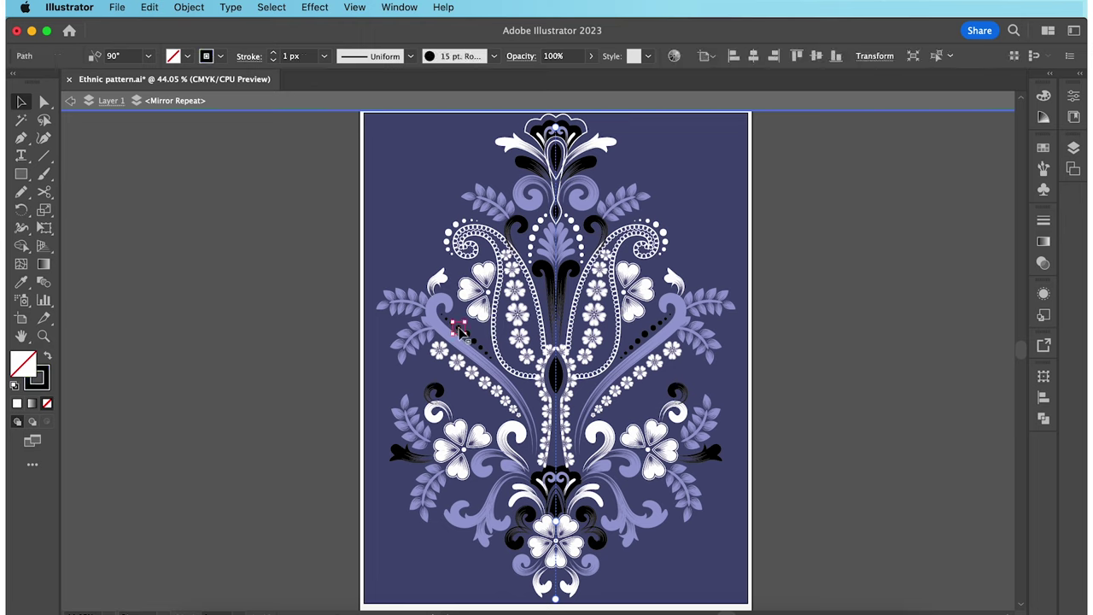
left_click(275, 9)
mouse_move(314, 170)
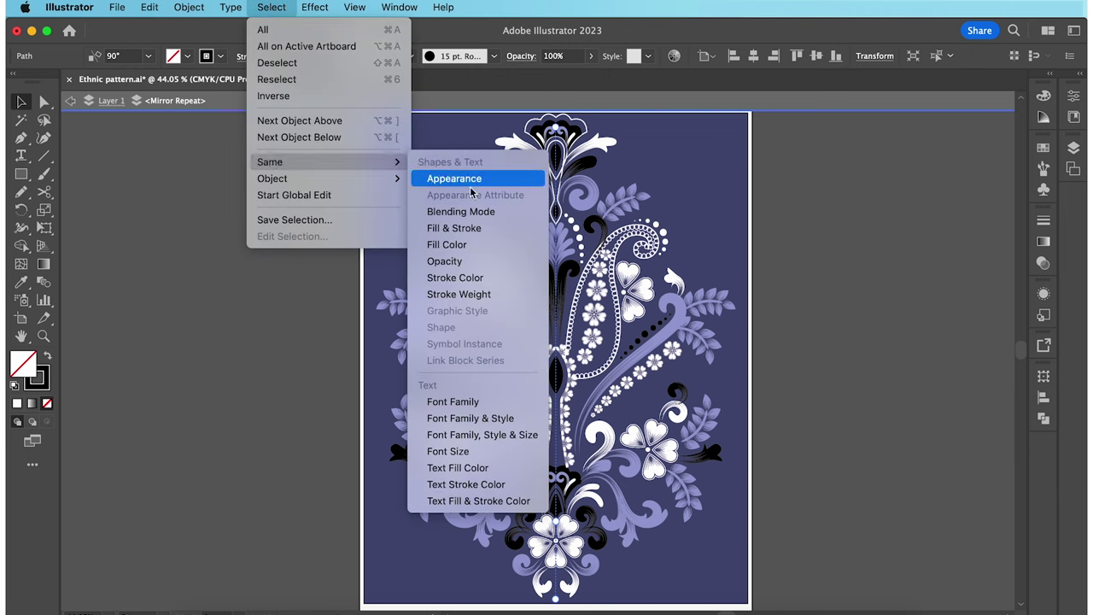
left_click(485, 278)
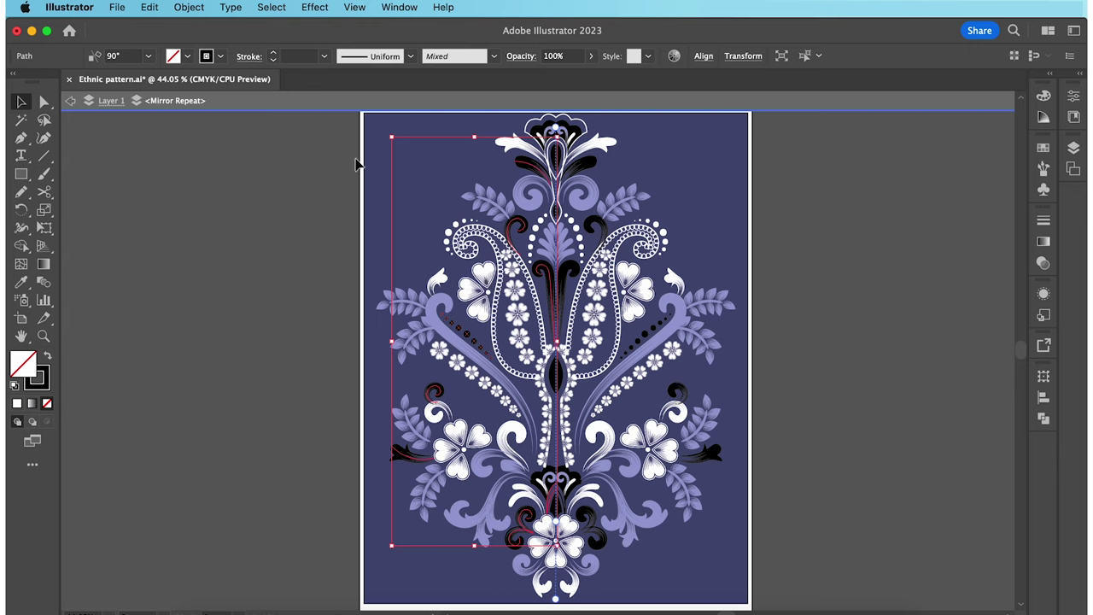
left_click(221, 56)
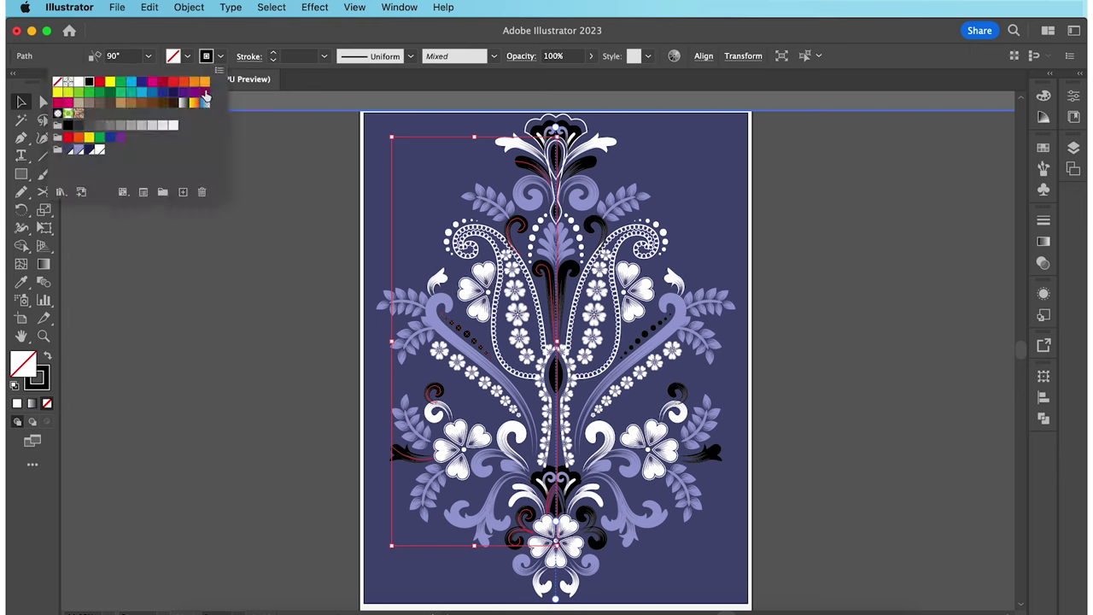
left_click(89, 151)
left_click(329, 417)
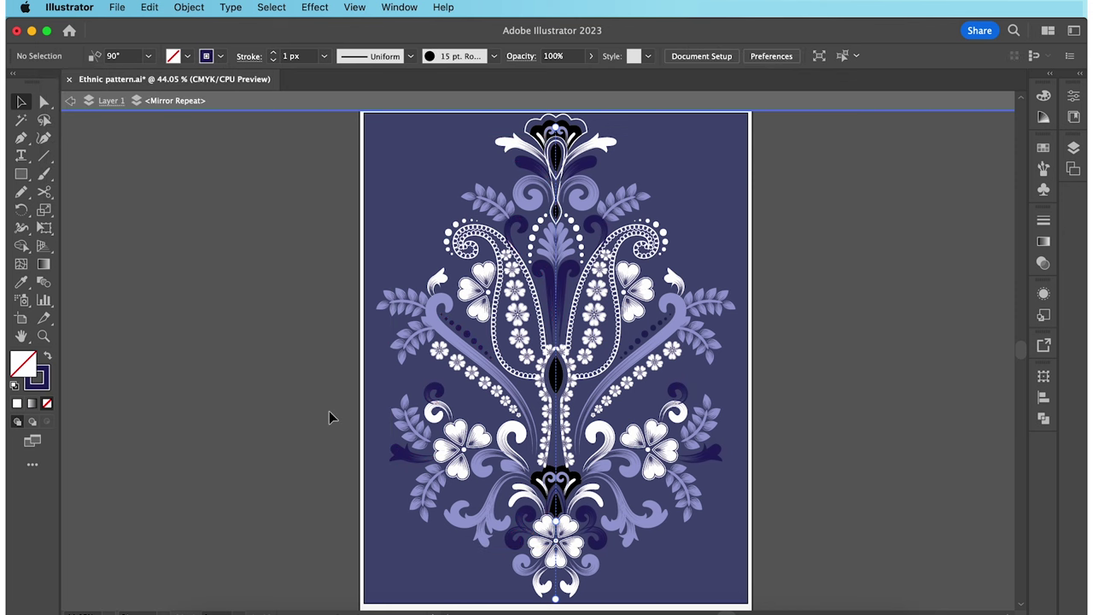
Select all shapes sharing the central almond's black fill and change them to the swatch group's dark navy
left_click(553, 384)
left_click(271, 7)
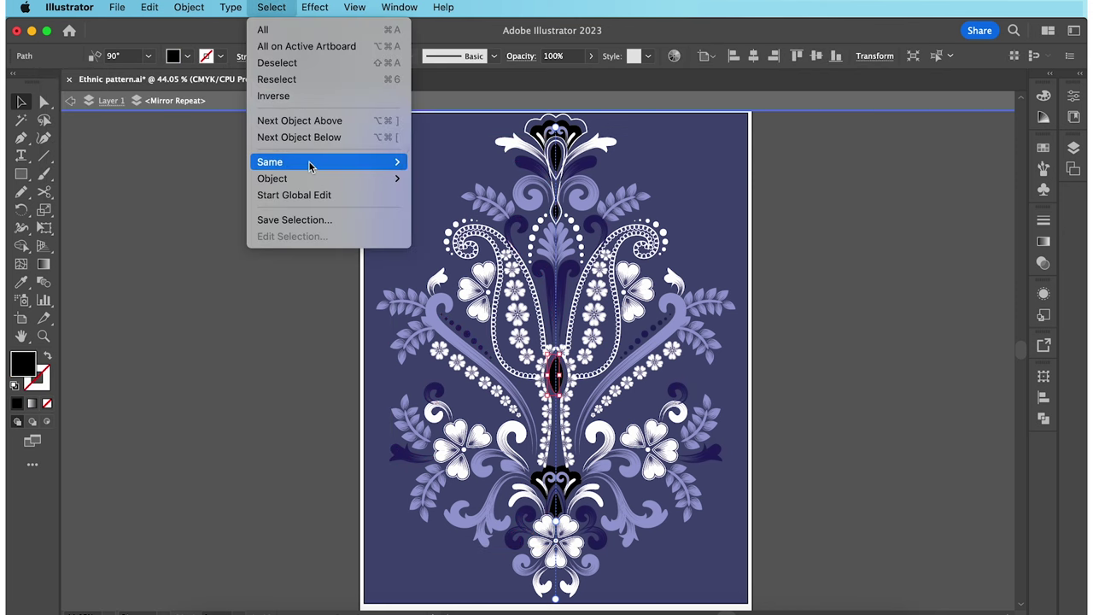
mouse_move(282, 164)
left_click(440, 248)
left_click(186, 56)
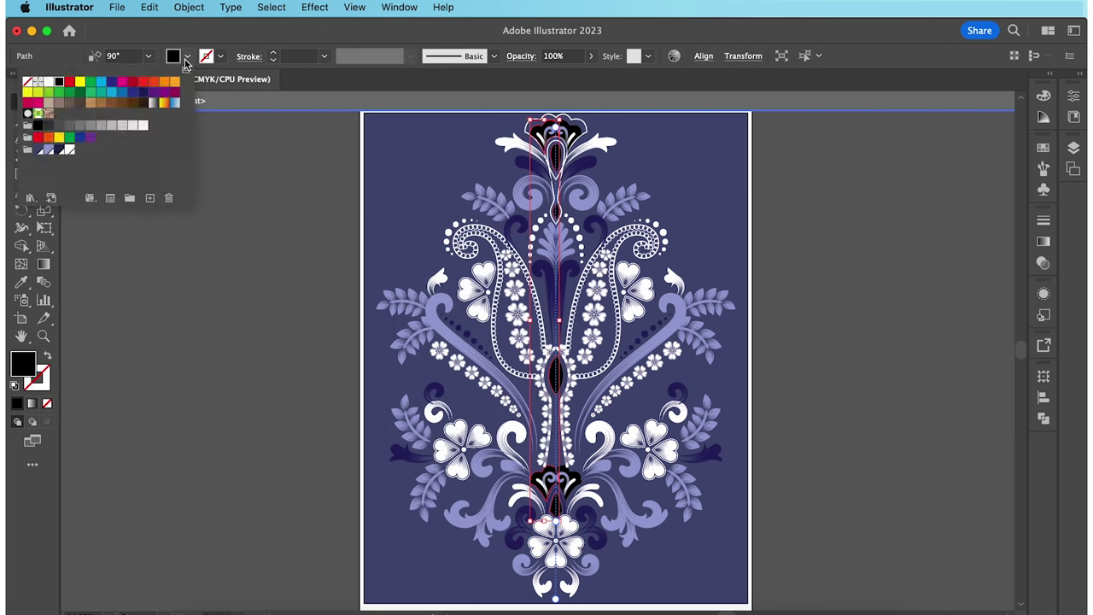
left_click(59, 150)
left_click(252, 235)
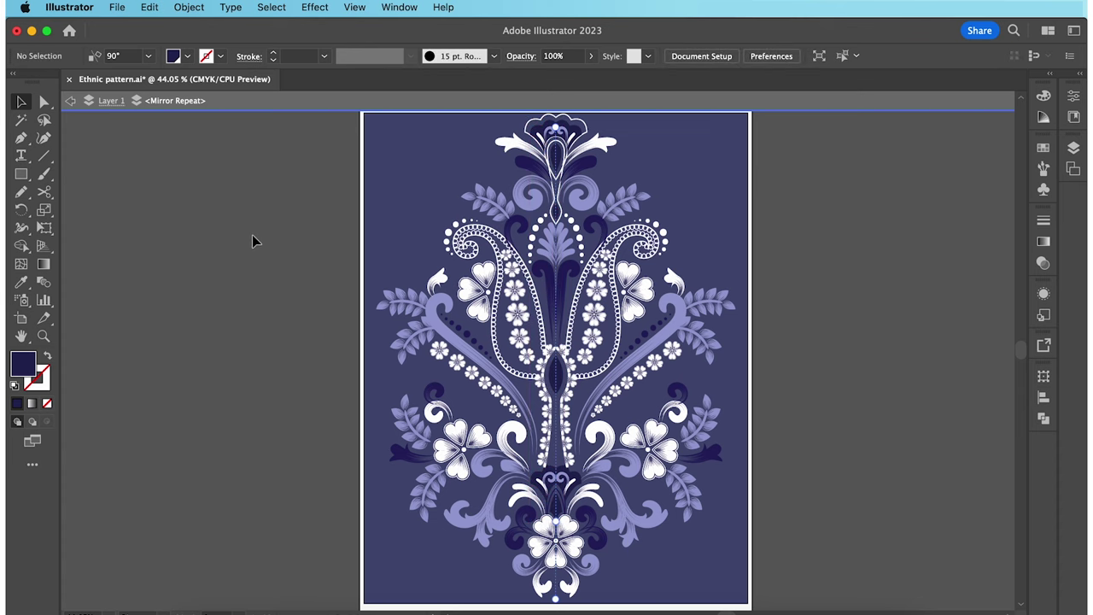
Draw a closed, curved, tapering dark navy leaf shape inside the paisley with the Pen tool
key("super+1")
key("p")
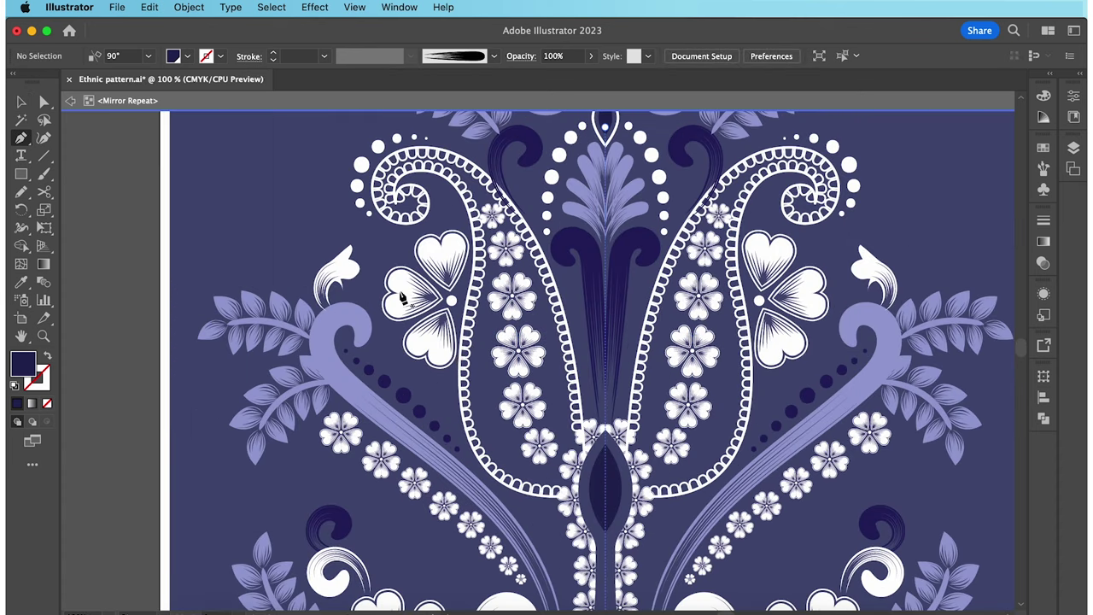
left_click(576, 483)
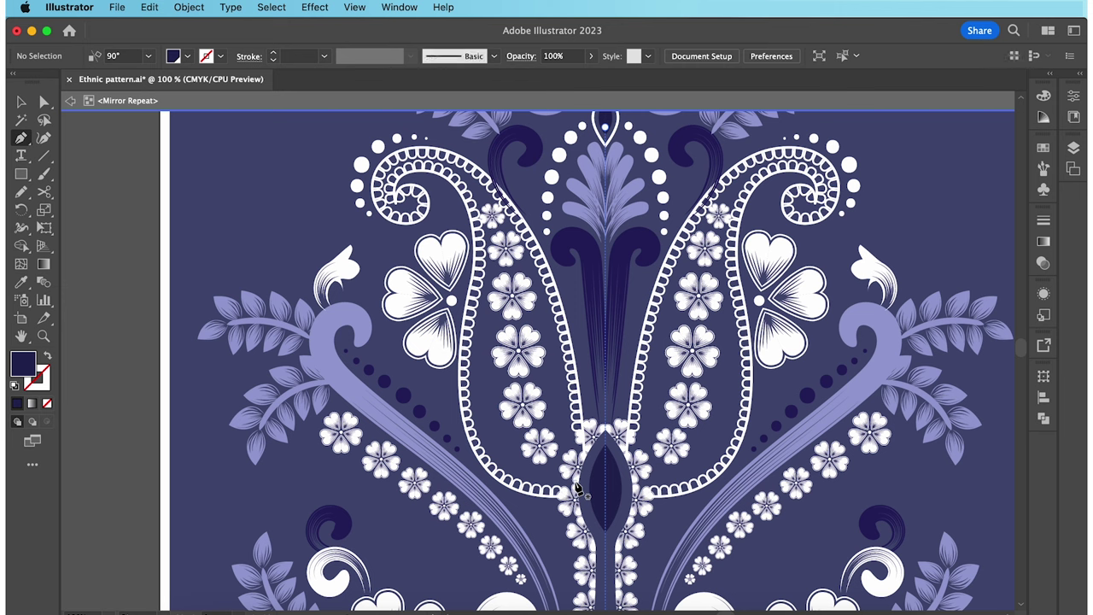
left_click_drag(502, 413, 495, 365)
left_click_drag(503, 266, 498, 232)
left_click(470, 179)
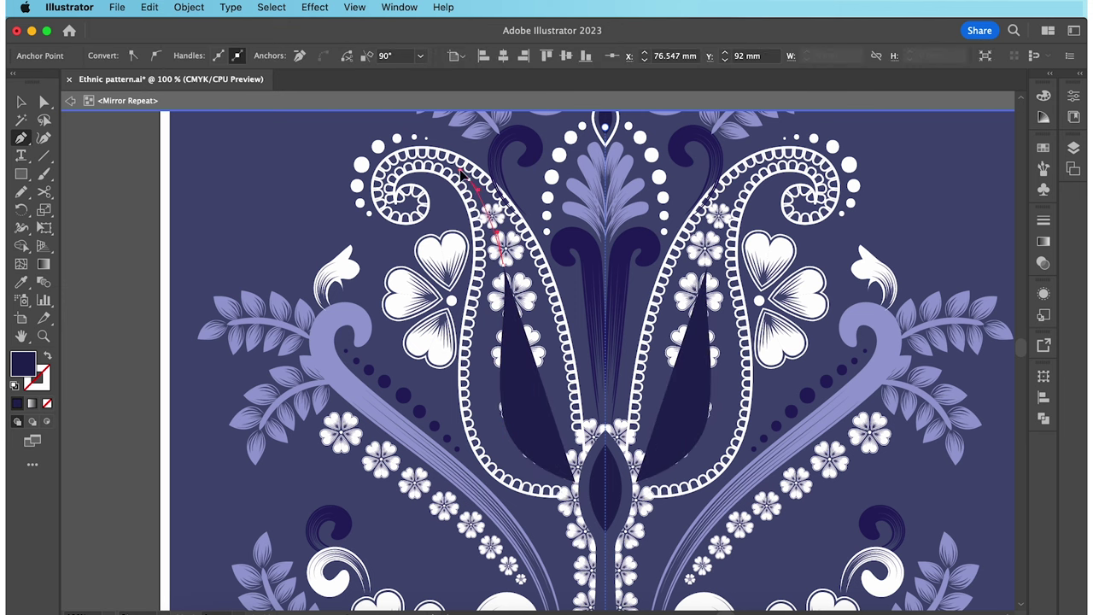
left_click_drag(522, 274, 534, 321)
left_click_drag(579, 472, 621, 490)
left_click(578, 473)
left_click(575, 483)
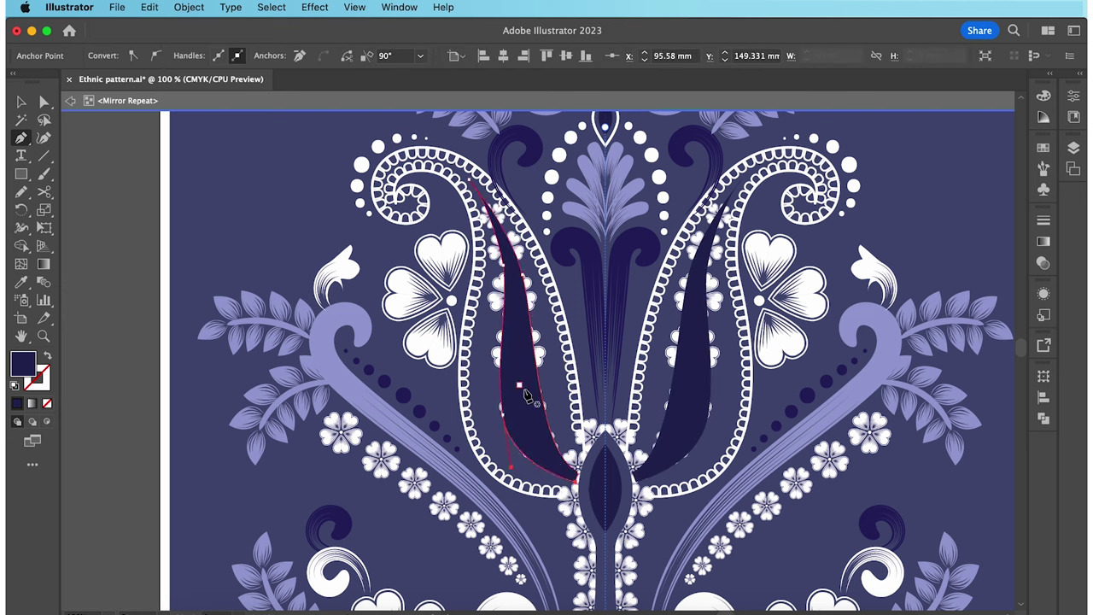
key("v")
Send the navy leaf shape behind the paisley's small flowers and exit the mirror repeat's isolation mode
right_click(200, 173)
mouse_move(239, 539)
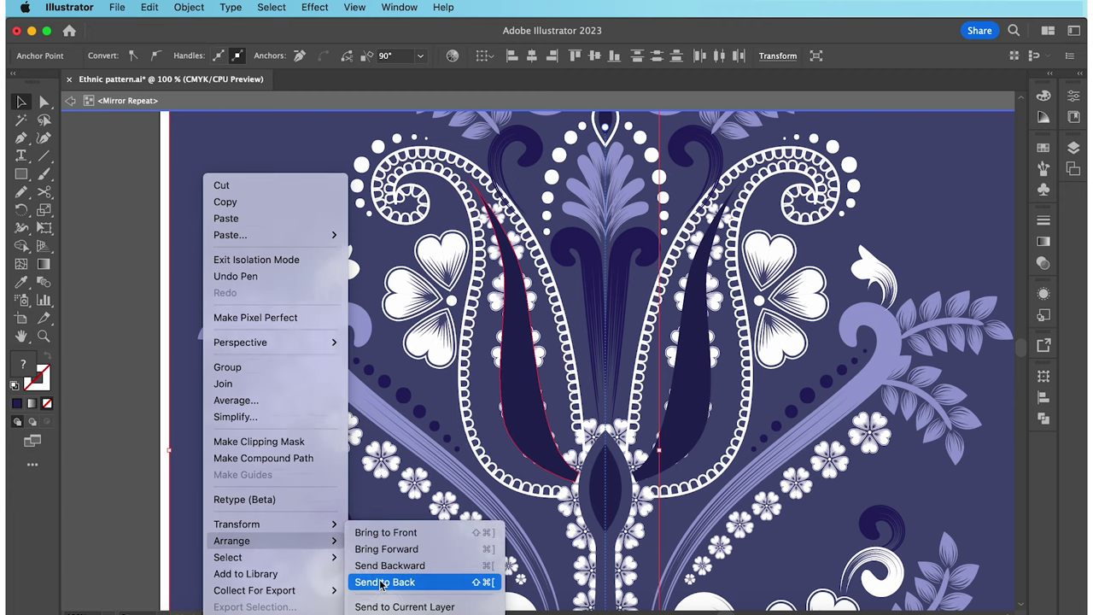
left_click(410, 578)
left_click(149, 410)
key("super+0")
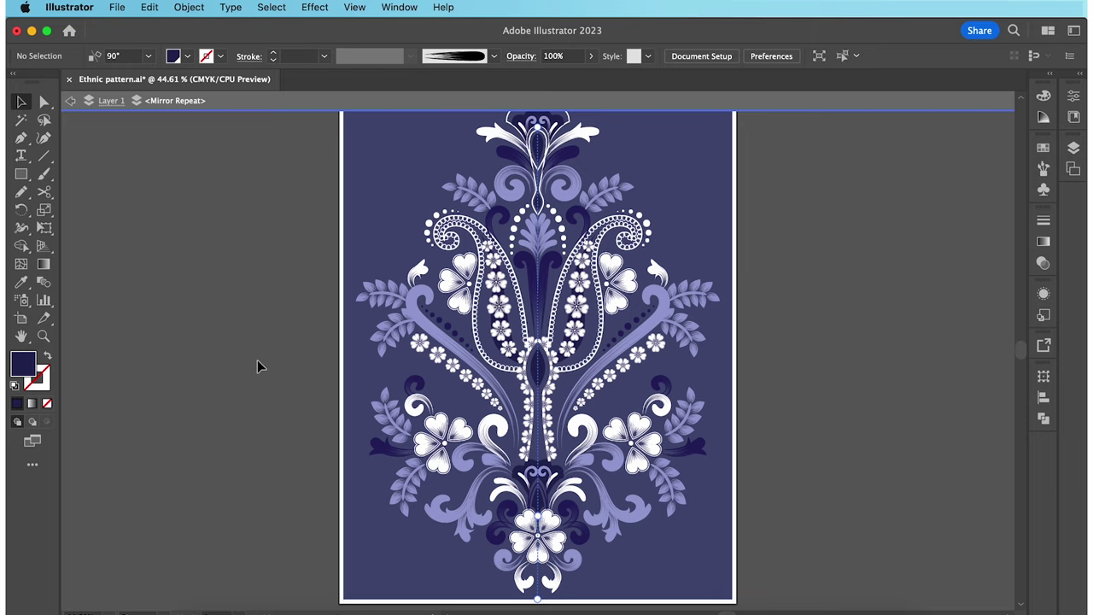
double_click(257, 366)
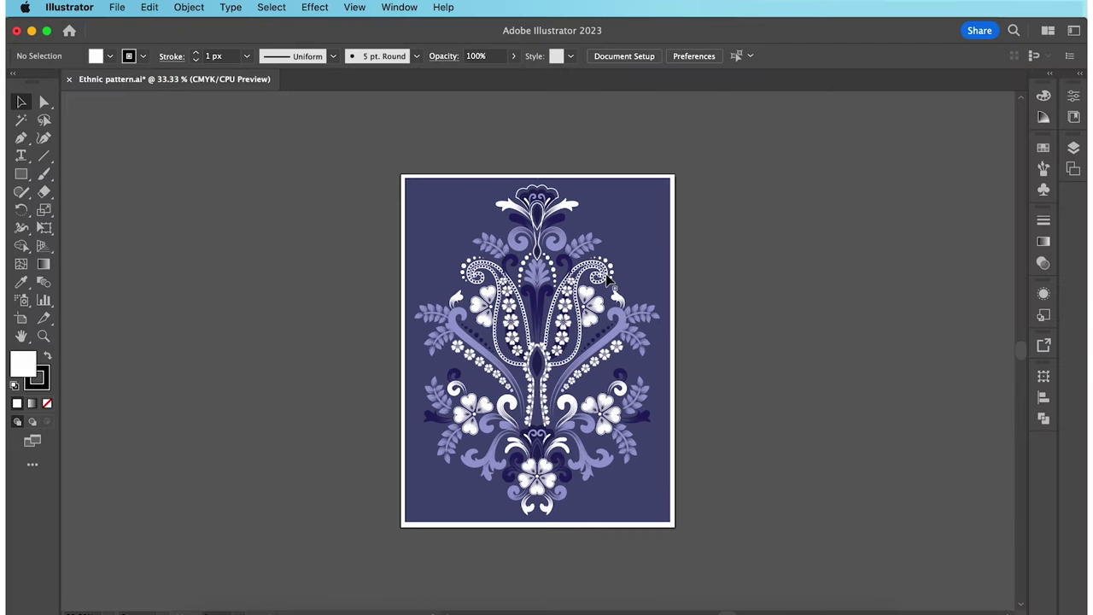
Make a new pattern swatch from the mirrored ornament group and dismiss the notice
left_click(609, 279)
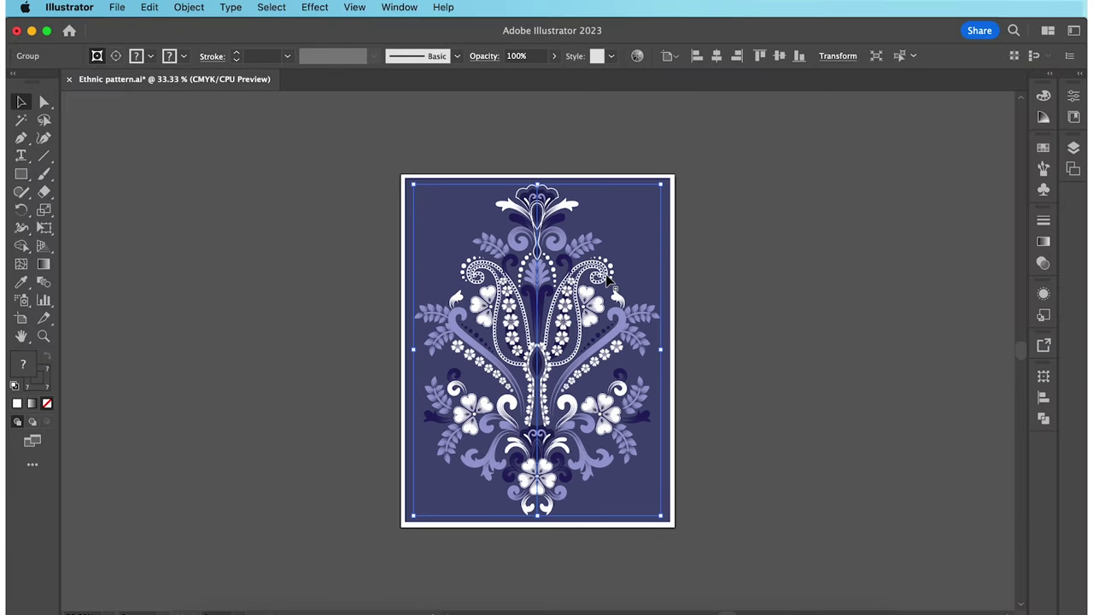
left_click(198, 12)
mouse_move(257, 435)
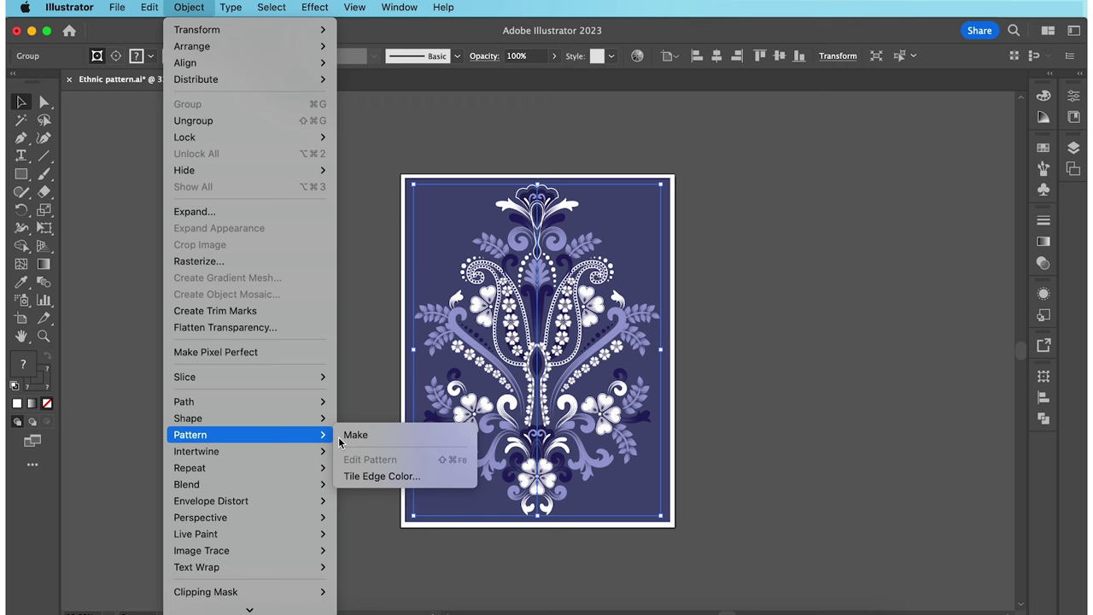
left_click(398, 439)
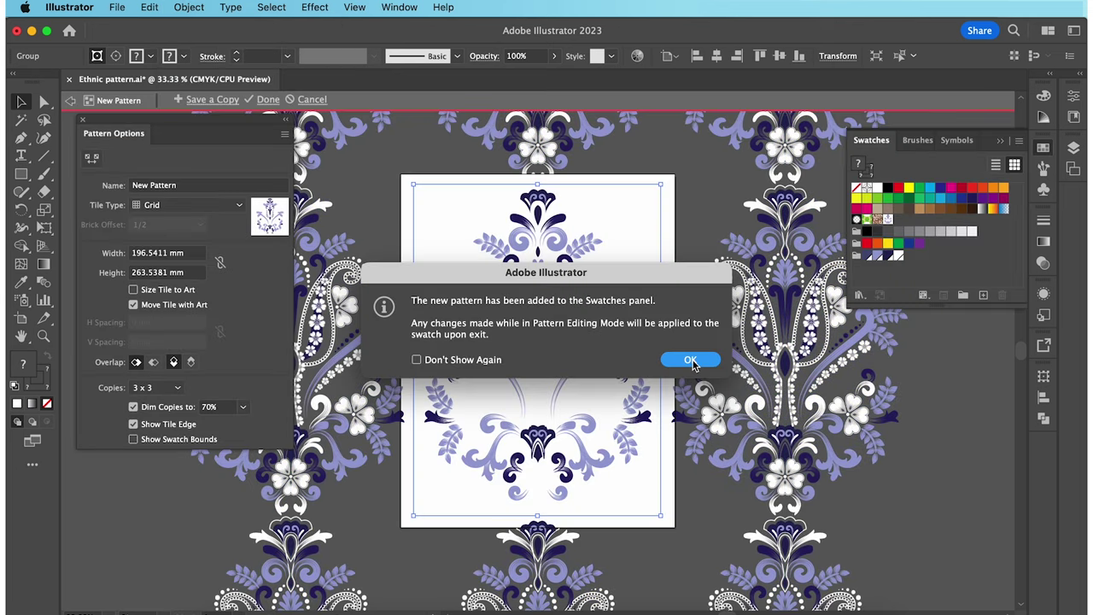
left_click(691, 360)
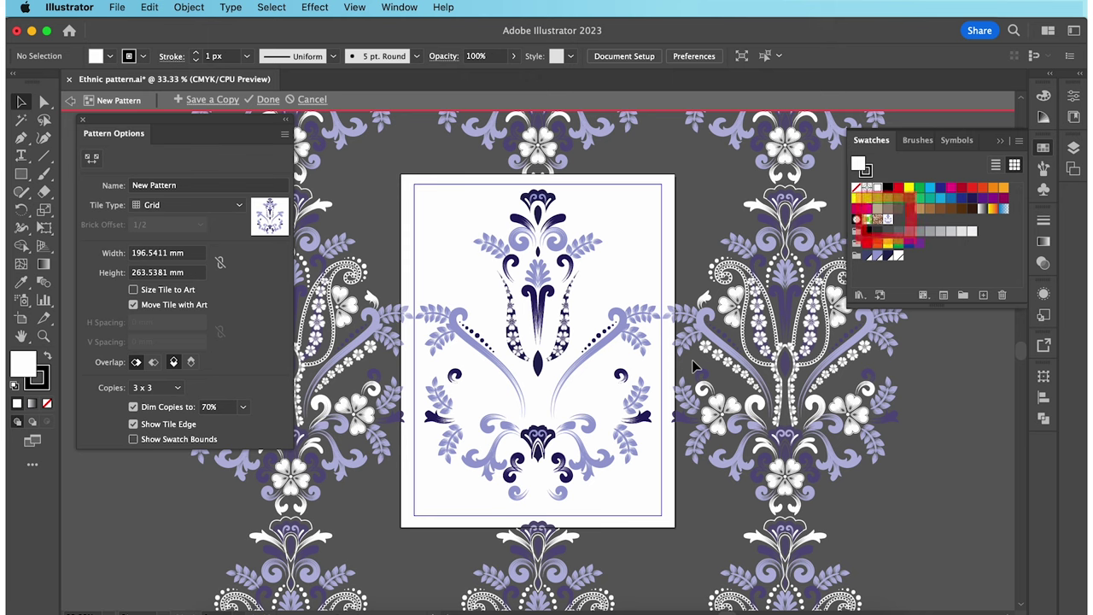
Set the new pattern's tile type to Brick by Column and finish editing the pattern
key("super+minus")
key("super+minus")
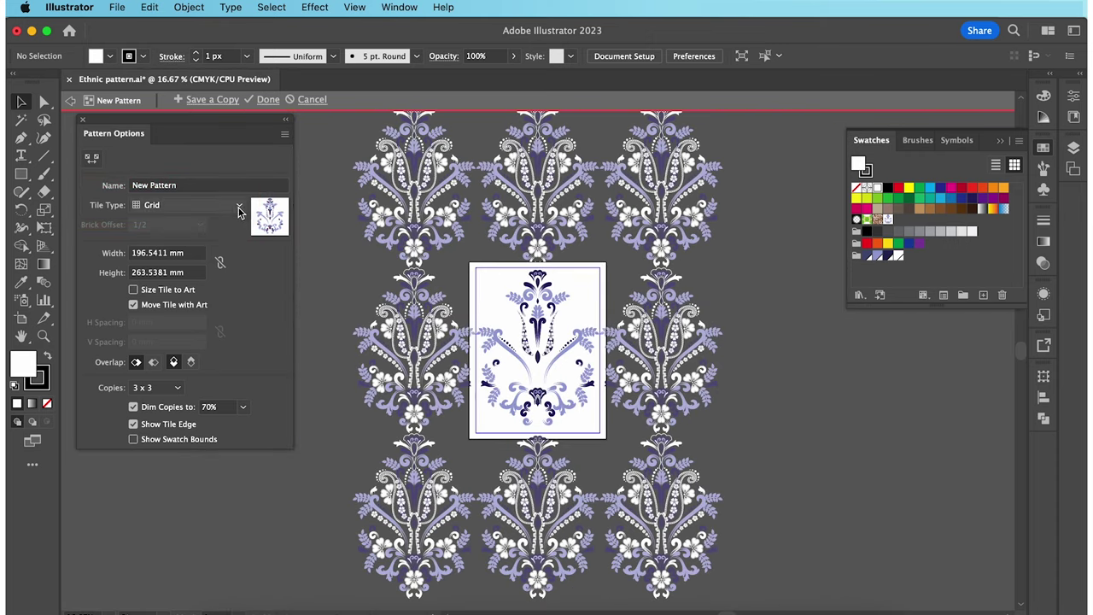
left_click(188, 205)
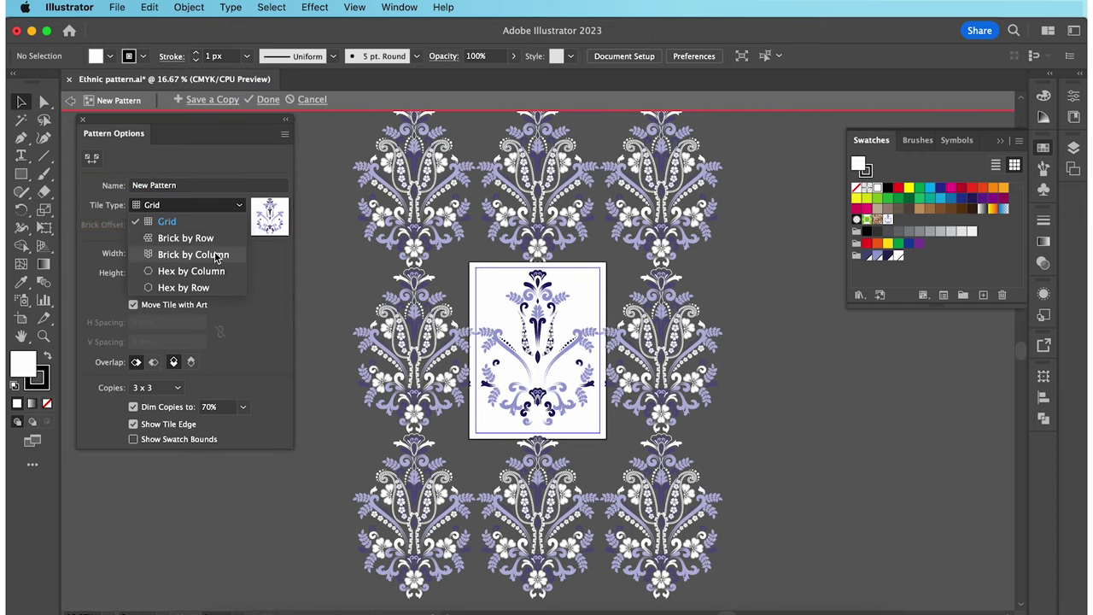
left_click(220, 256)
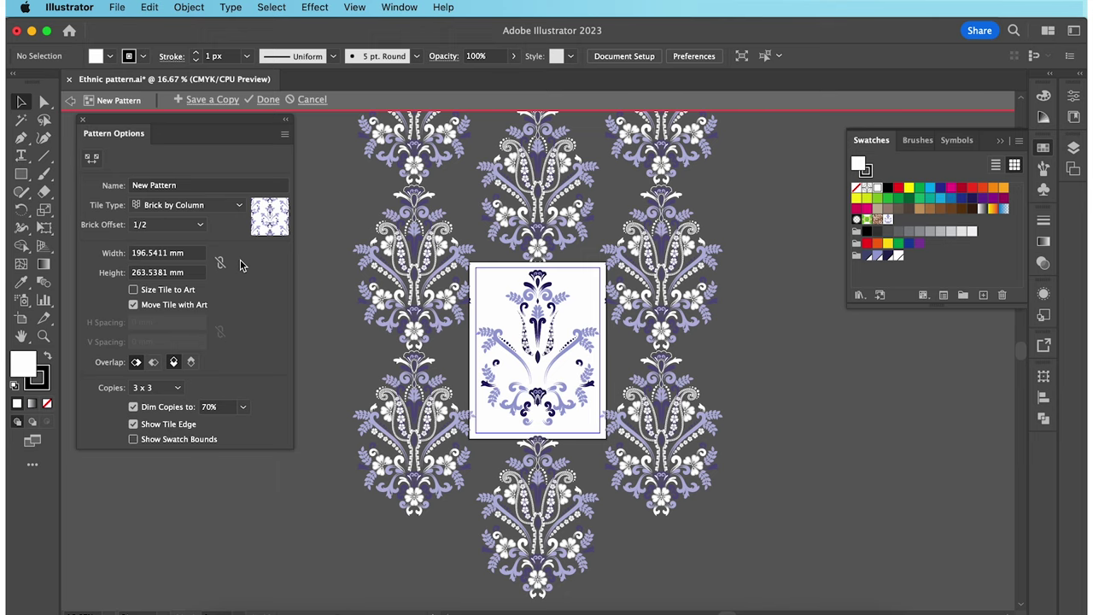
left_click(268, 100)
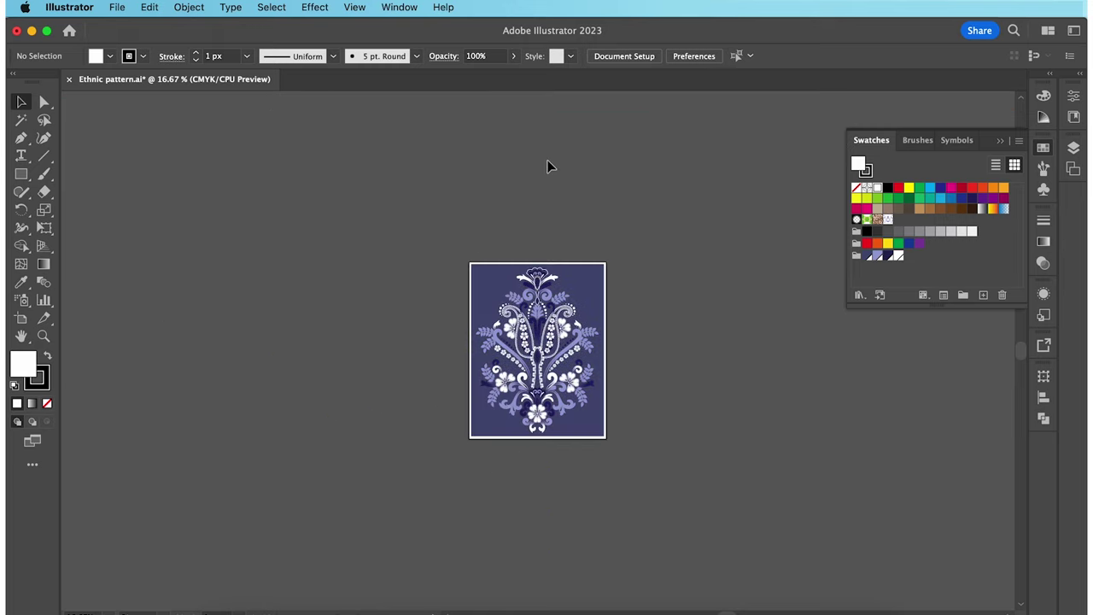
Draw a large rectangle in the empty space beside the artboard and fill it with the swatch group's muted indigo
scroll(541, 166, "right", 5)
scroll(542, 171, "right", 8)
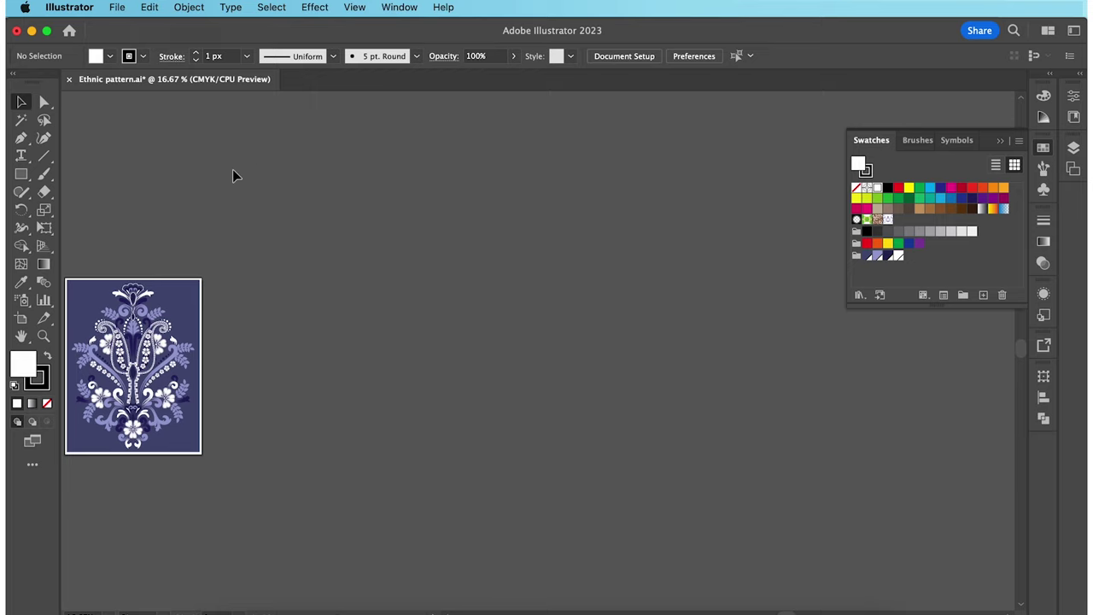
left_click(22, 173)
left_click_drag(216, 98, 1005, 602)
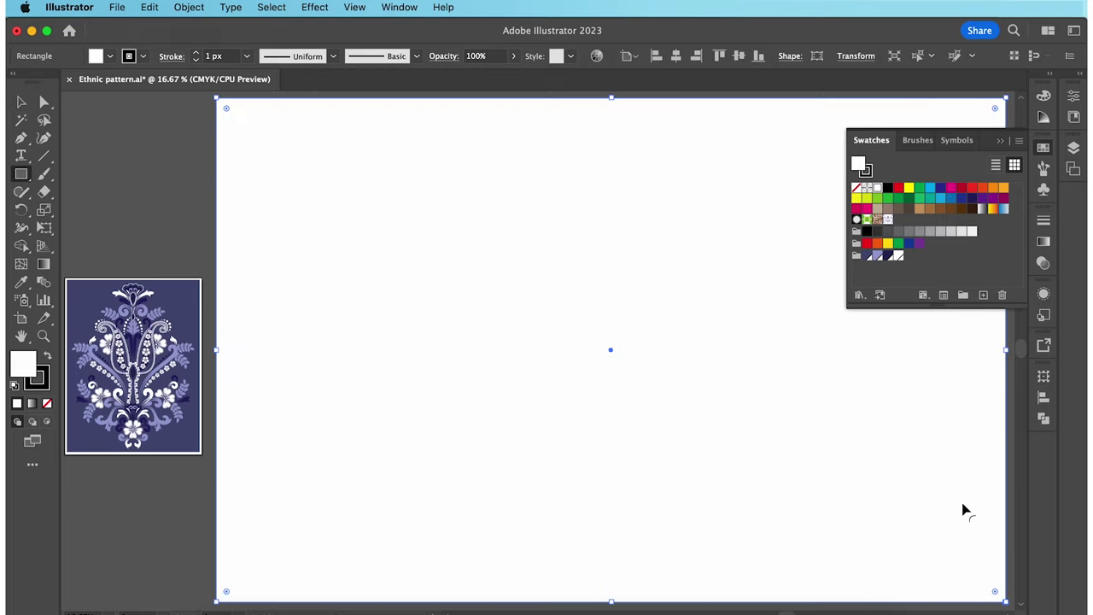
left_click(867, 256)
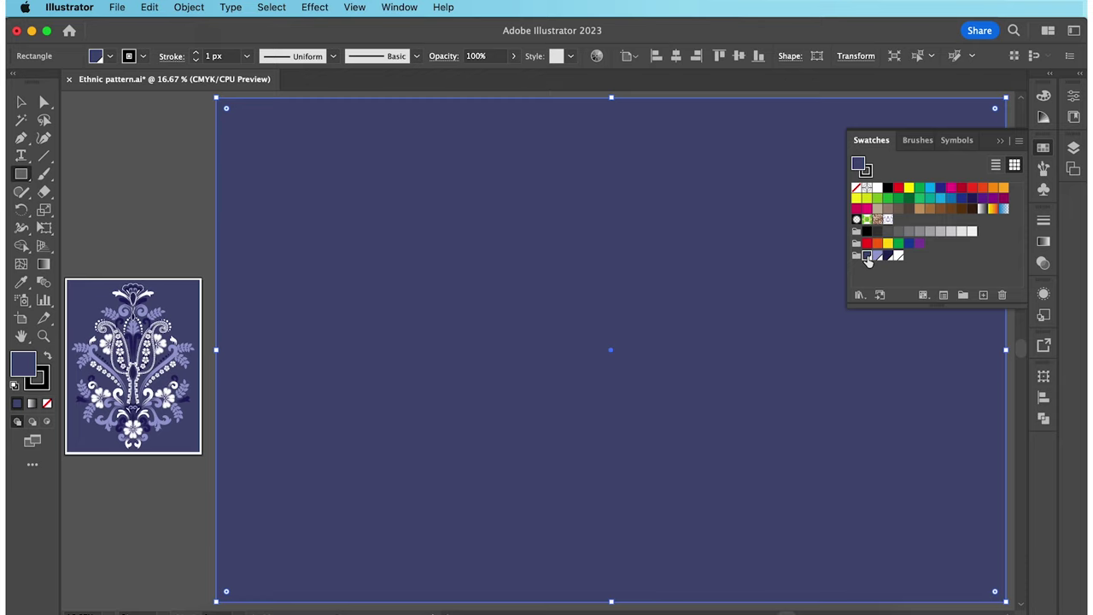
Fill a copy of the rectangle, placed directly over the indigo one, with the New Pattern swatch and deselect it
key("v")
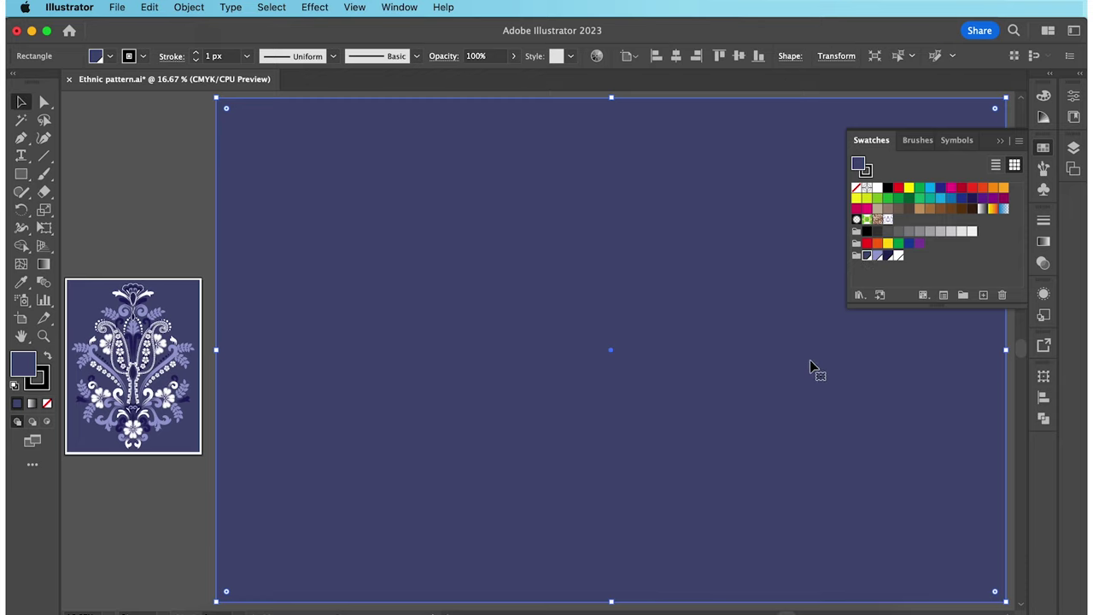
left_click(112, 491)
left_click(846, 353)
left_click(888, 219)
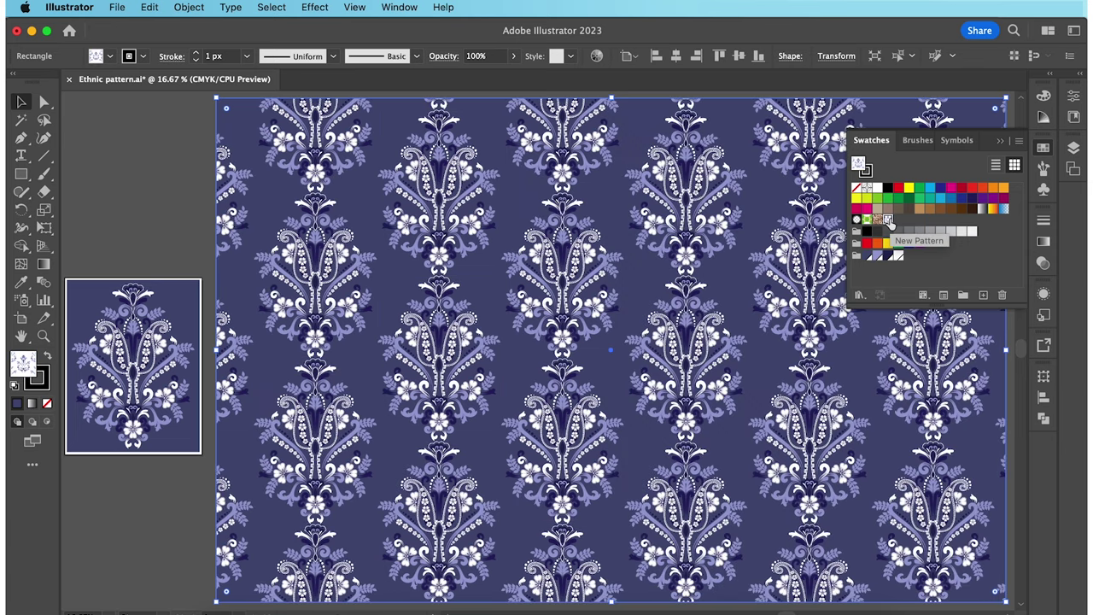
left_click(1043, 149)
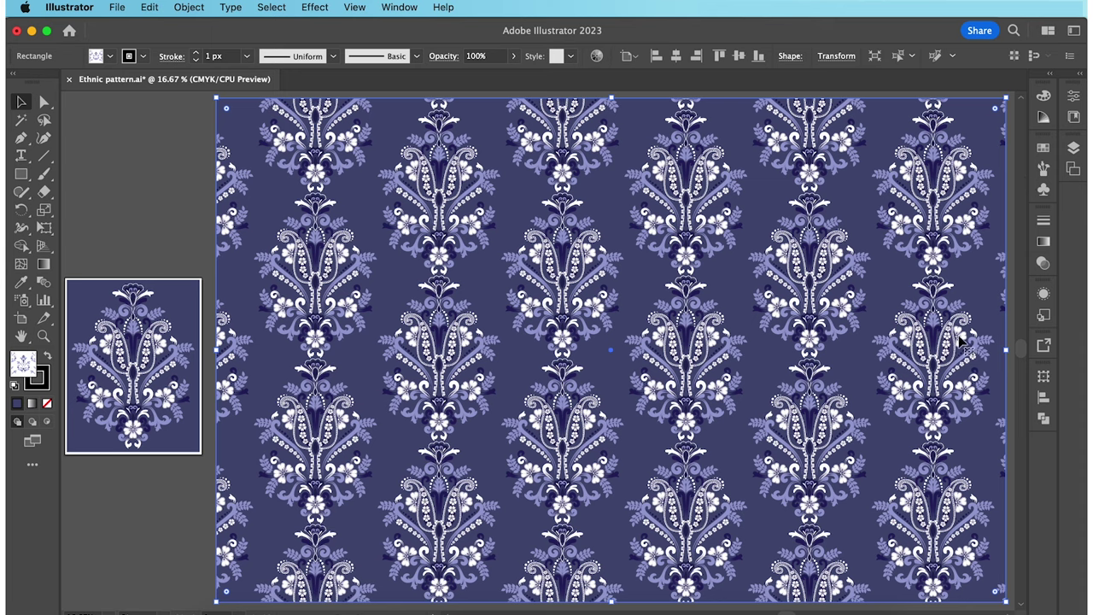
left_click(191, 505)
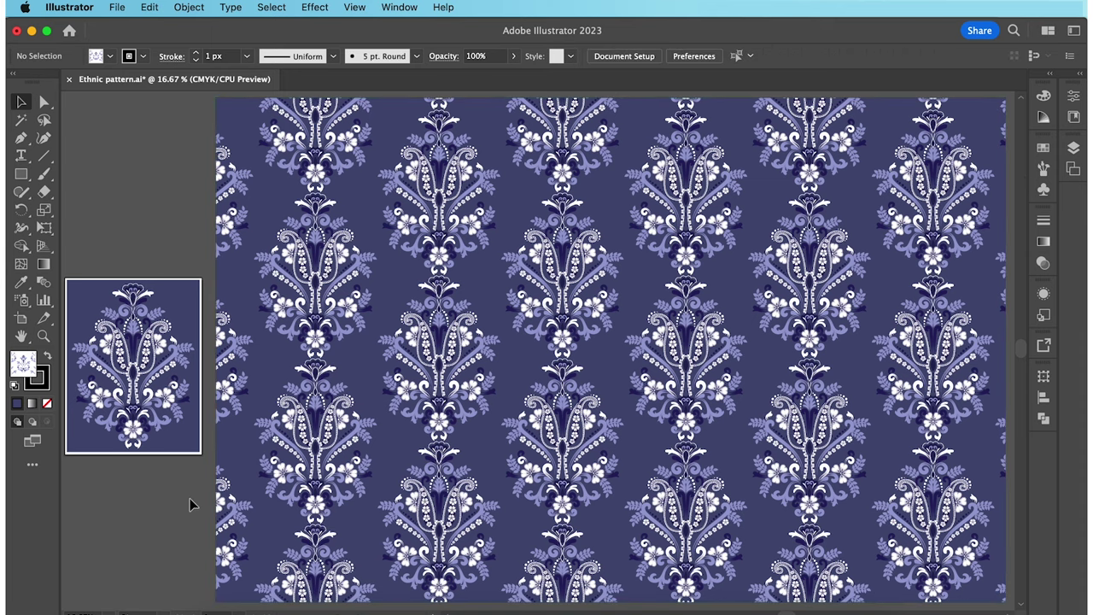
scroll(191, 504, "up", 1)
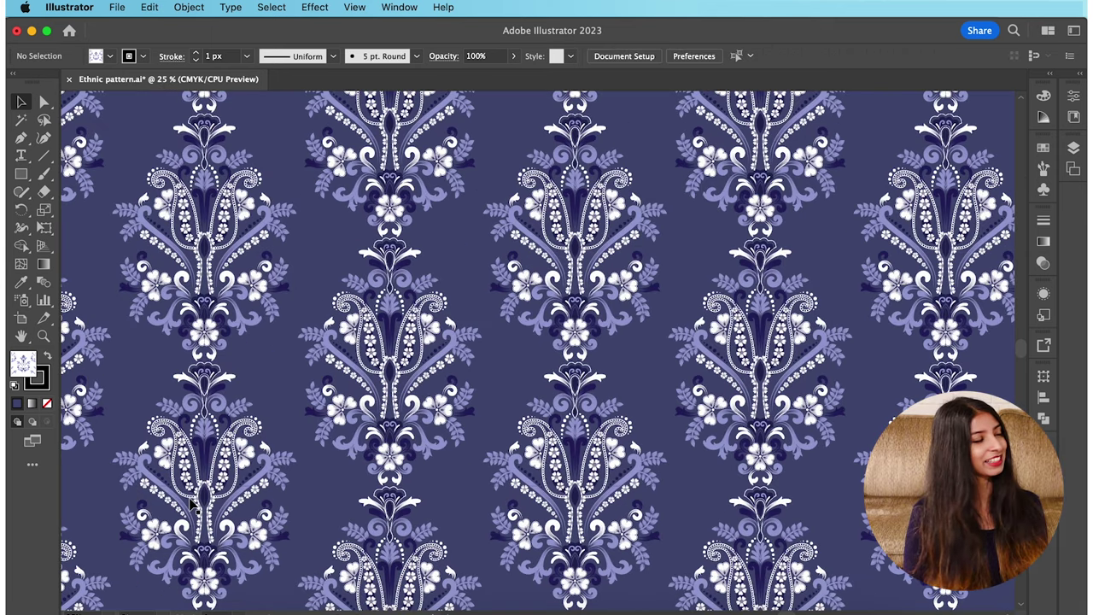